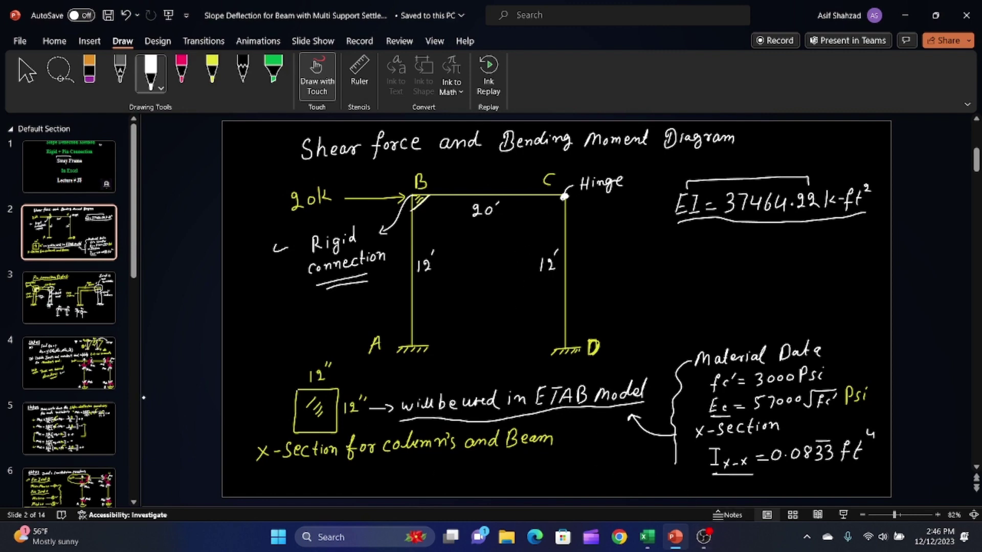
Step: Review the slide 6 and 7 equations, and add a minus sign before 1/6 in the stiffness matrix on slide 8
{"action": "left_click", "coordinate": [81, 496]}
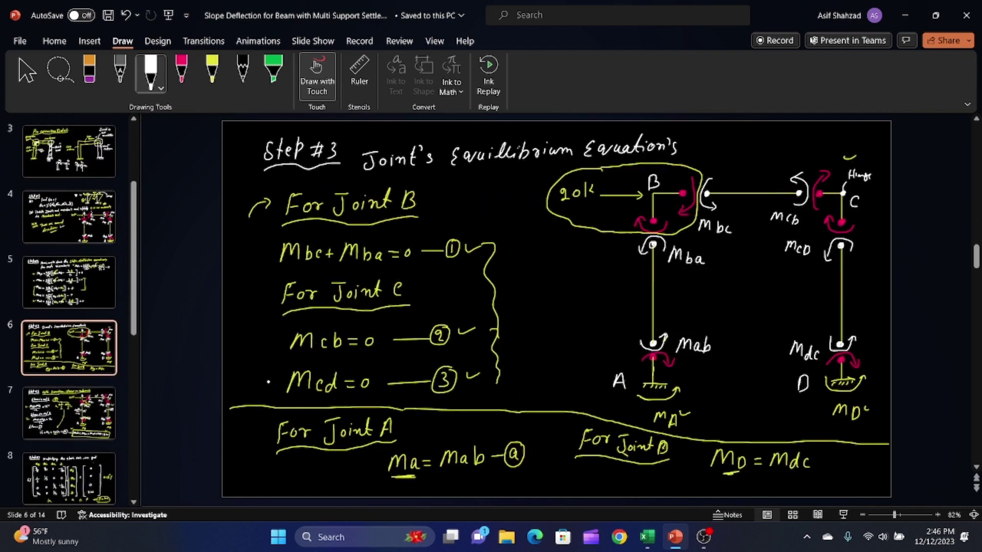
{"action": "left_click", "coordinate": [90, 432]}
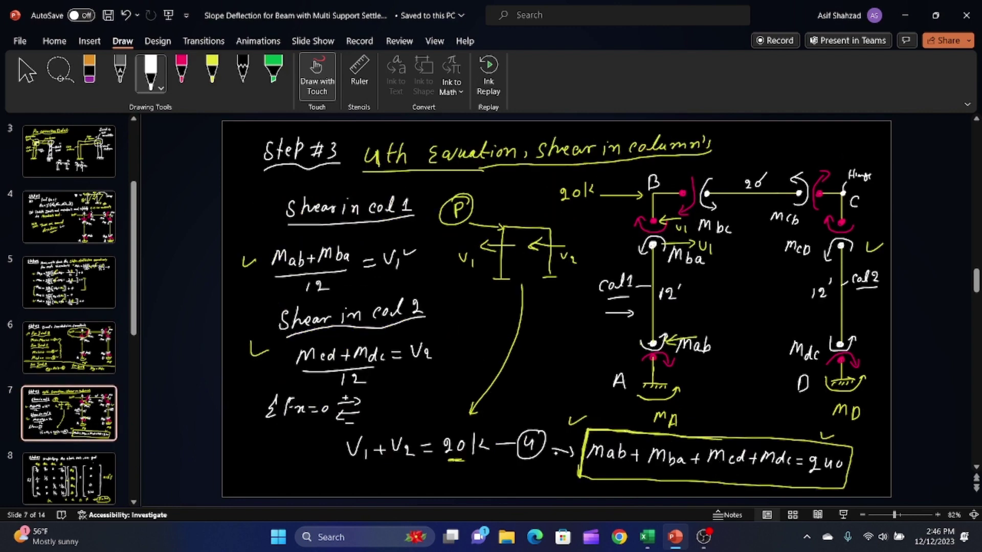
{"action": "left_click", "coordinate": [69, 479]}
{"action": "scroll", "coordinate": [69, 359], "scroll_direction": "down", "scroll_amount": 2}
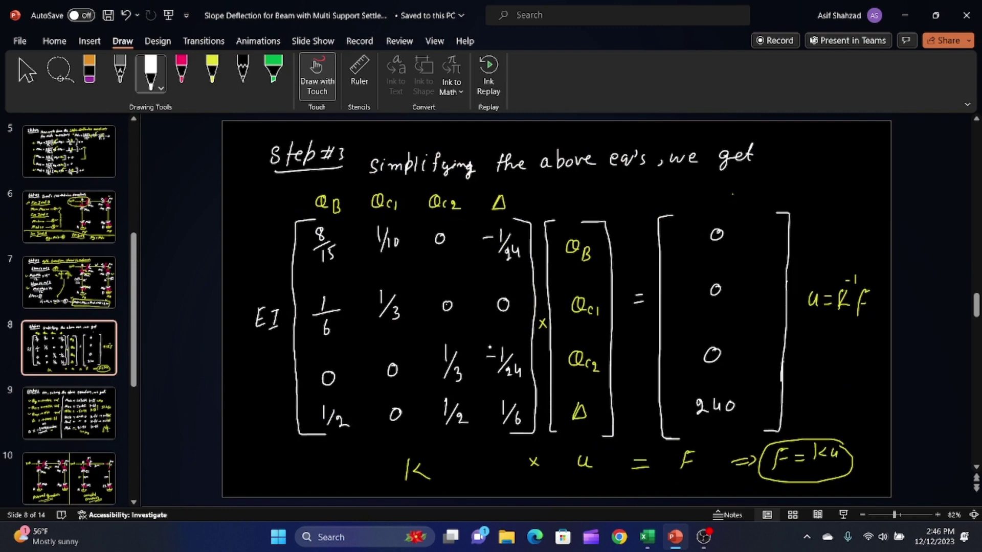
{"action": "left_click_drag", "start_coordinate": [484, 416], "coordinate": [492, 416]}
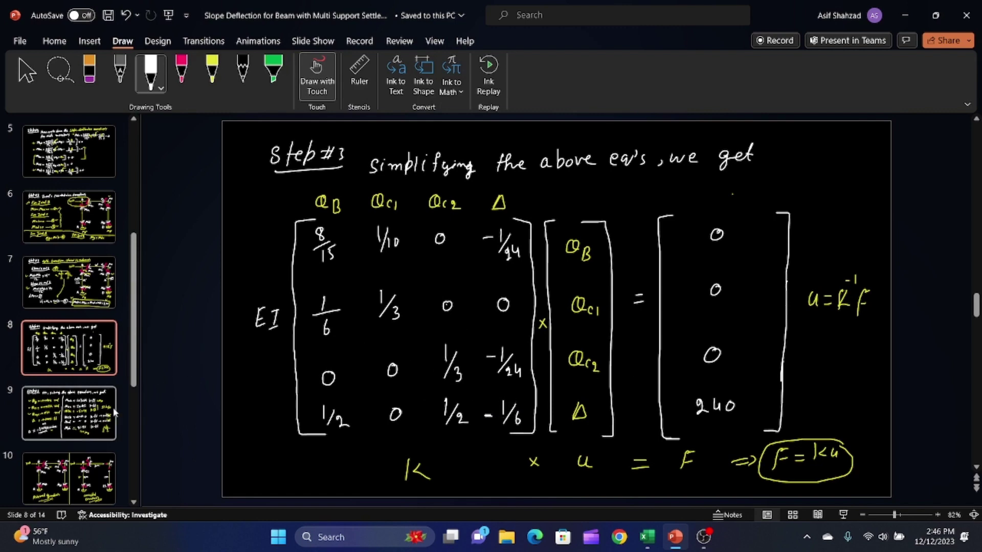
Step: Recheck the matrix on slide 8 and show slide 9 with the solved rotations, displacement and end moments
{"action": "left_click", "coordinate": [101, 421]}
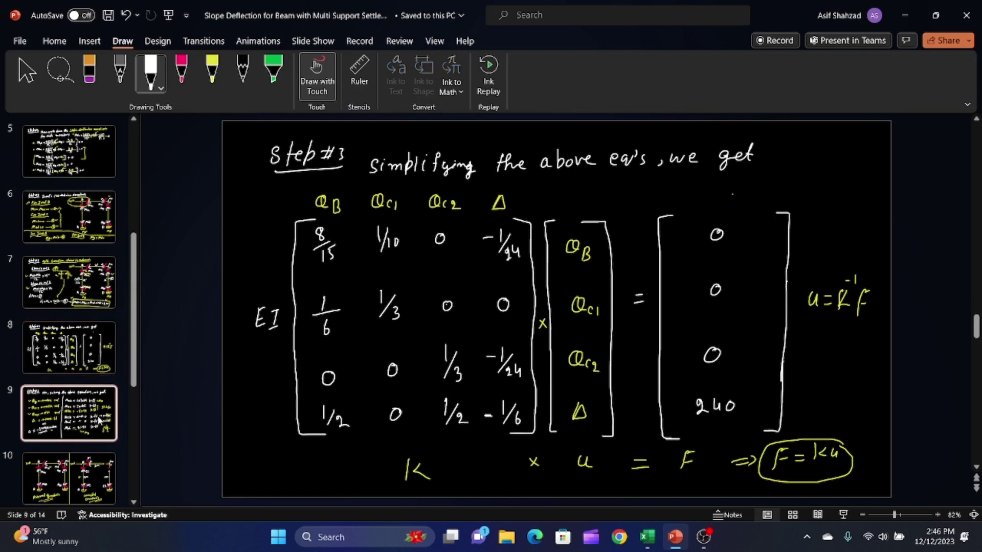
{"action": "left_click", "coordinate": [87, 363]}
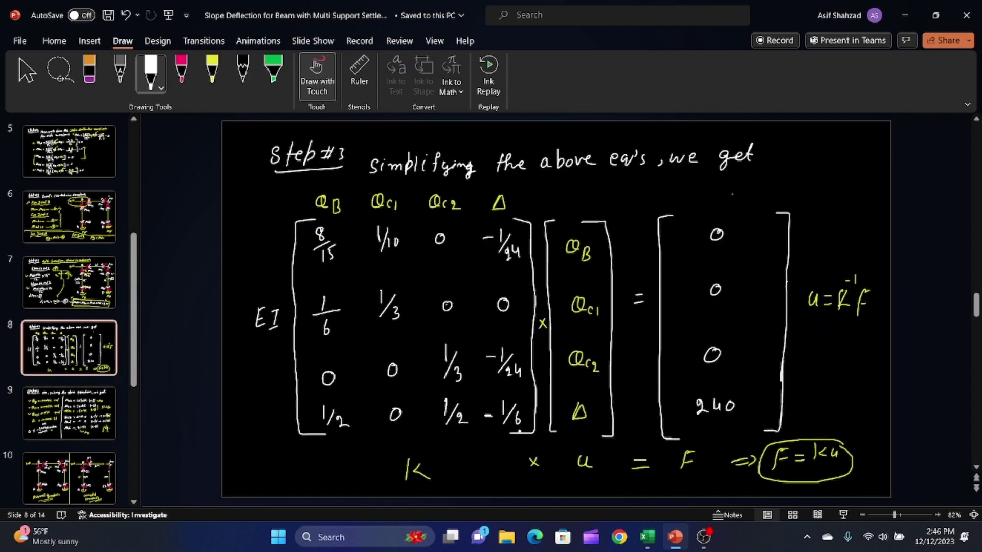
{"action": "key", "text": "Down"}
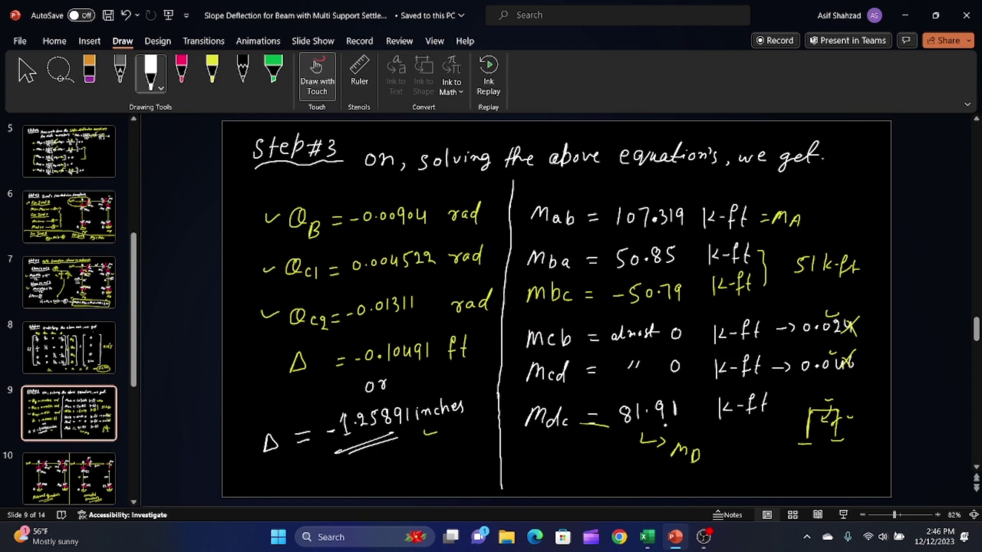
Step: Switch to the Lec-35 workbook in Excel and select cells C6:G9 of the moment coefficient table
{"action": "left_click", "coordinate": [647, 537]}
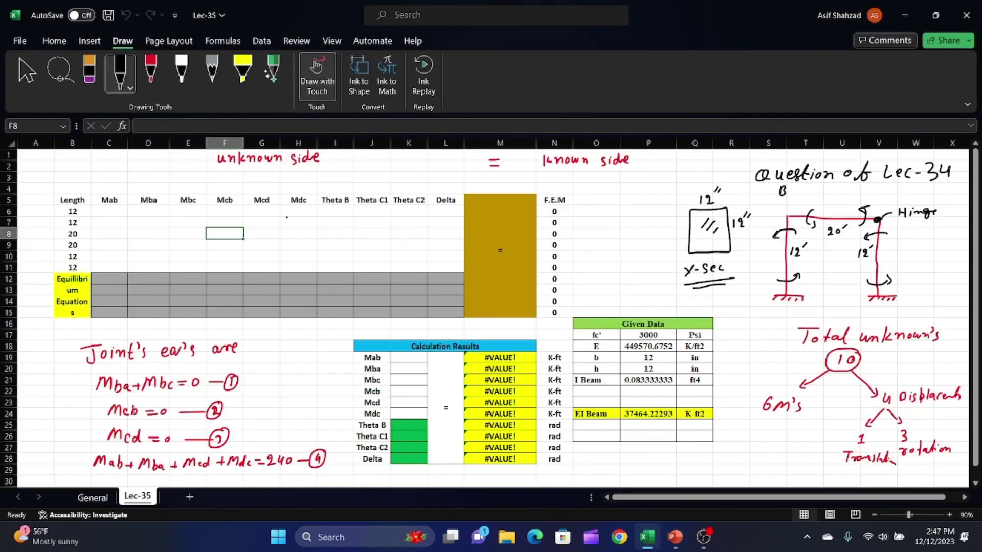
{"action": "left_click", "coordinate": [89, 74]}
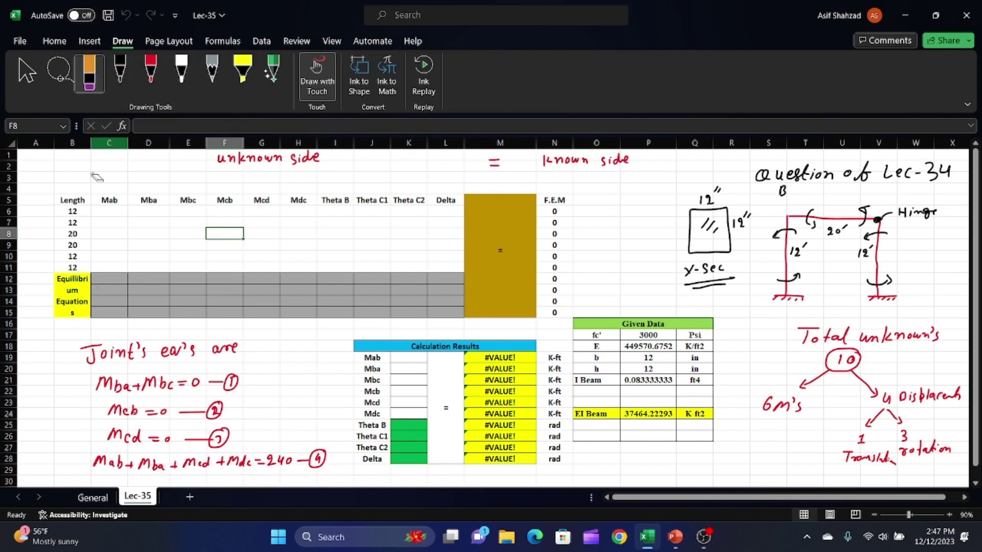
{"action": "left_click", "coordinate": [28, 76]}
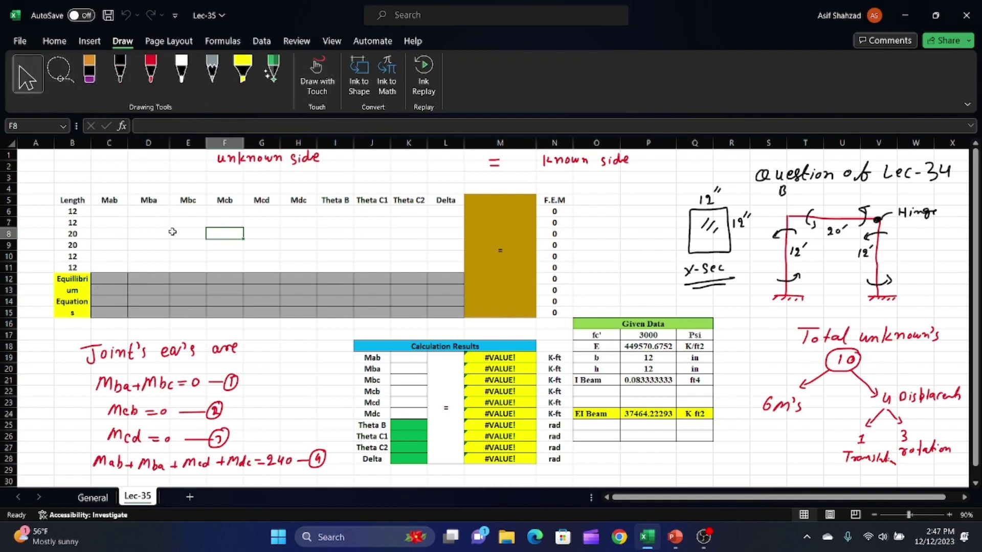
{"action": "left_click_drag", "start_coordinate": [115, 210], "coordinate": [277, 246]}
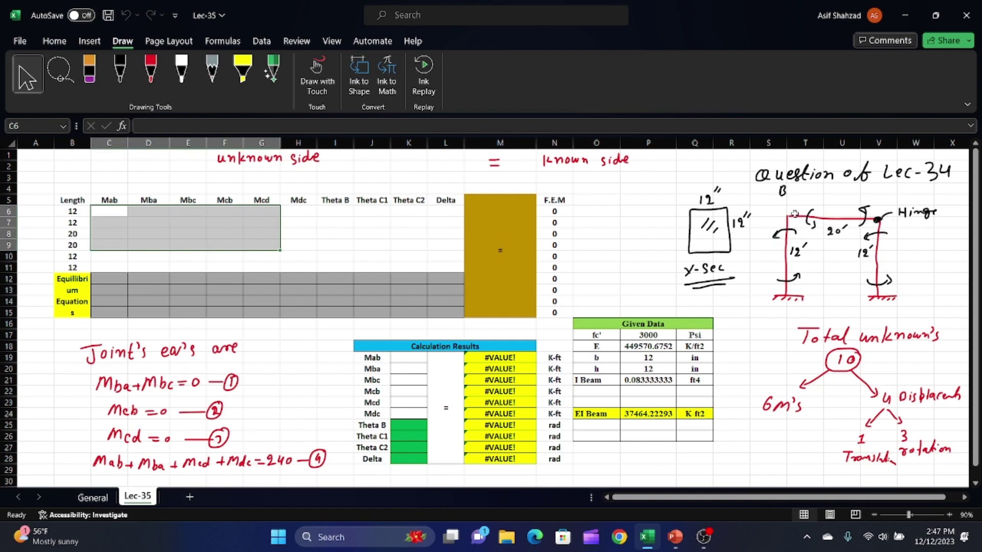
Step: Annotate the frame sketch in red with the 20k load and moment arrows at joint B, arrows at the hinge and an m at the base
{"action": "left_click", "coordinate": [150, 72]}
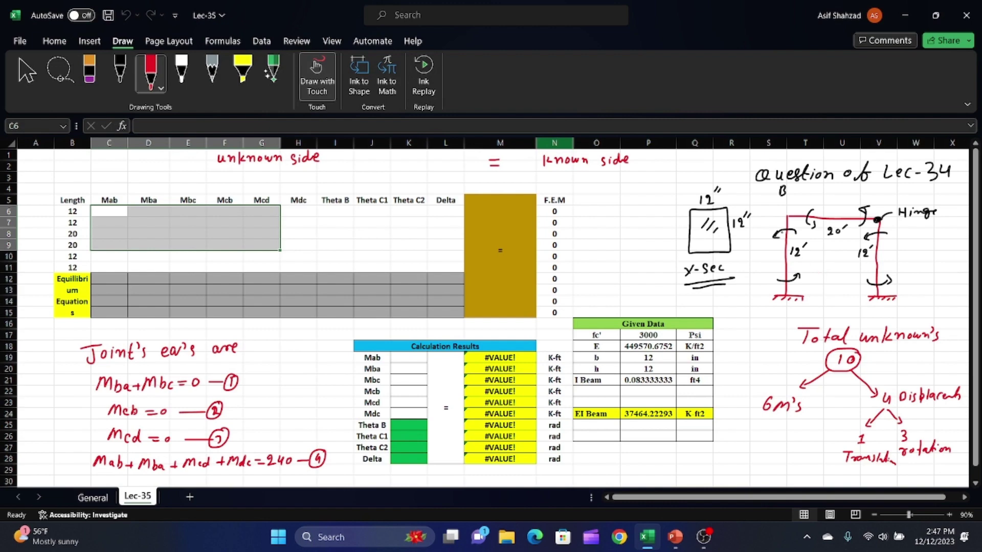
{"action": "mouse_move", "coordinate": [764, 217]}
{"action": "left_mouse_down"}
{"action": "mouse_move", "coordinate": [784, 218]}
{"action": "mouse_move", "coordinate": [769, 205]}
{"action": "left_mouse_up"}
{"action": "left_click_drag", "start_coordinate": [774, 203], "coordinate": [779, 211]}
{"action": "left_click_drag", "start_coordinate": [802, 279], "coordinate": [812, 284]}
{"action": "left_click_drag", "start_coordinate": [780, 221], "coordinate": [796, 224]}
{"action": "left_click_drag", "start_coordinate": [870, 219], "coordinate": [870, 232]}
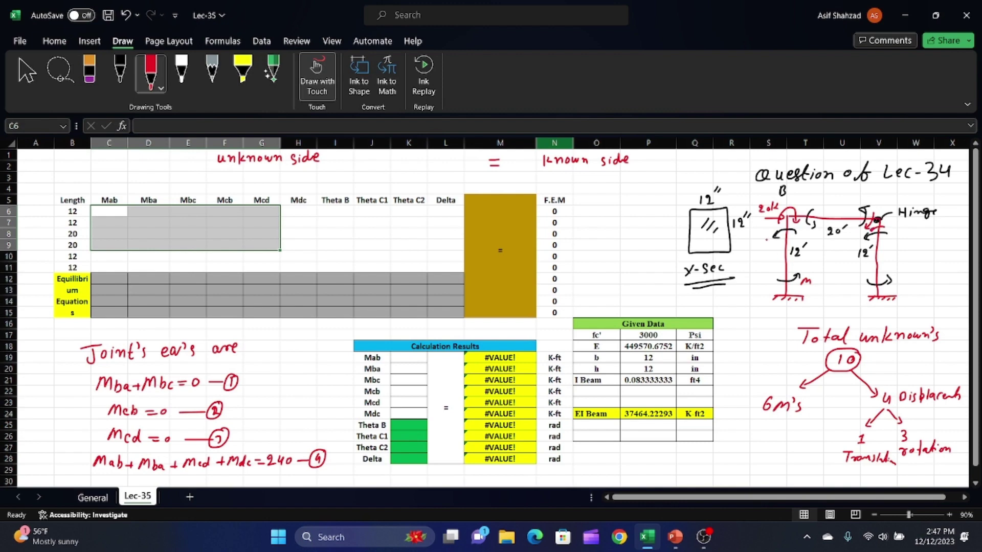
Step: Sketch the frame's swayed shape in red with a Δ label, and put a tick beside the "unknown side" heading
{"action": "mouse_move", "coordinate": [788, 298]}
{"action": "left_mouse_down"}
{"action": "mouse_move", "coordinate": [821, 223]}
{"action": "mouse_move", "coordinate": [895, 222]}
{"action": "mouse_move", "coordinate": [883, 288]}
{"action": "left_mouse_up"}
{"action": "mouse_move", "coordinate": [895, 195]}
{"action": "left_mouse_down"}
{"action": "mouse_move", "coordinate": [895, 204]}
{"action": "mouse_move", "coordinate": [904, 199]}
{"action": "left_mouse_up"}
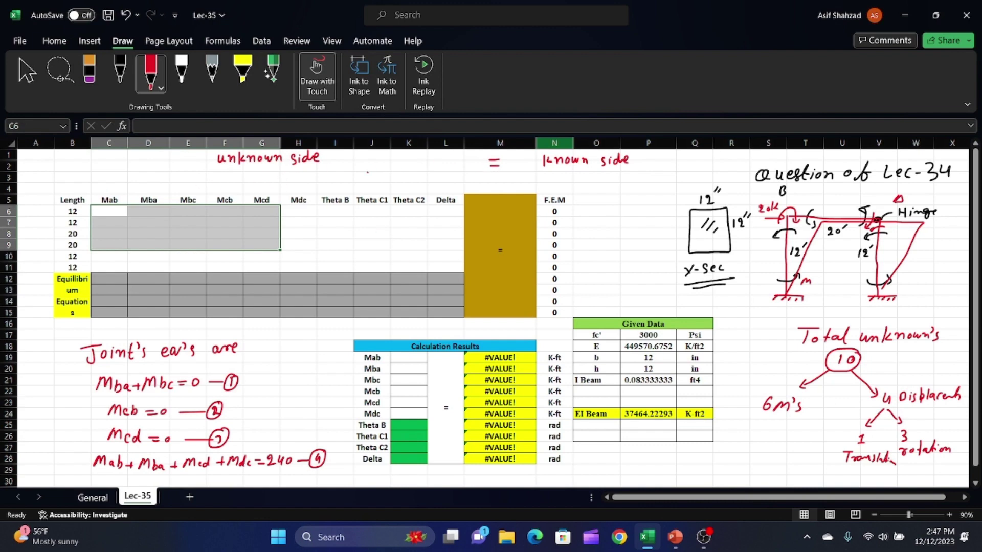
{"action": "left_click_drag", "start_coordinate": [324, 163], "coordinate": [335, 167]}
Step: Examine the rearranged slope-deflection equation on the General sheet and return to the coefficient table on the Lec-35 sheet
{"action": "left_click", "coordinate": [93, 497]}
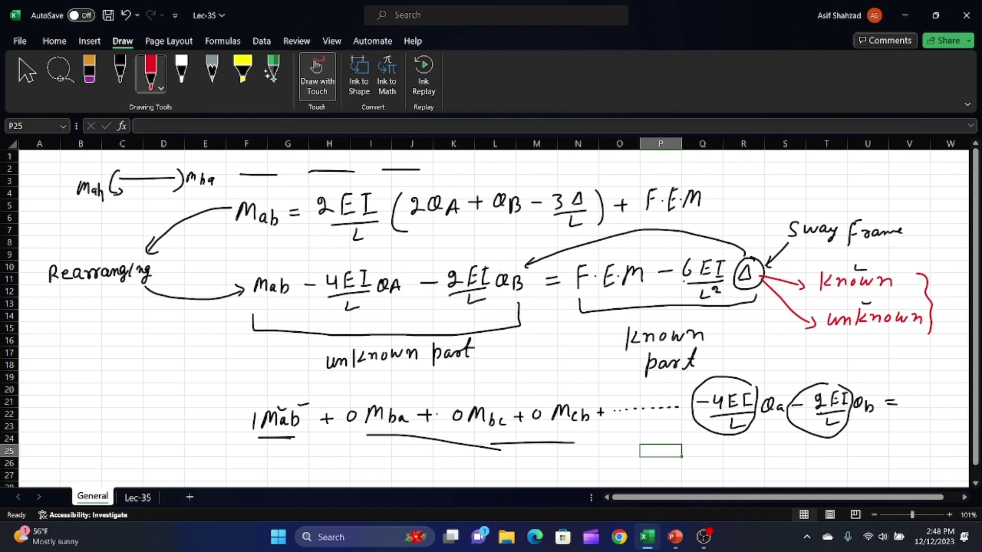
{"action": "left_click", "coordinate": [147, 501]}
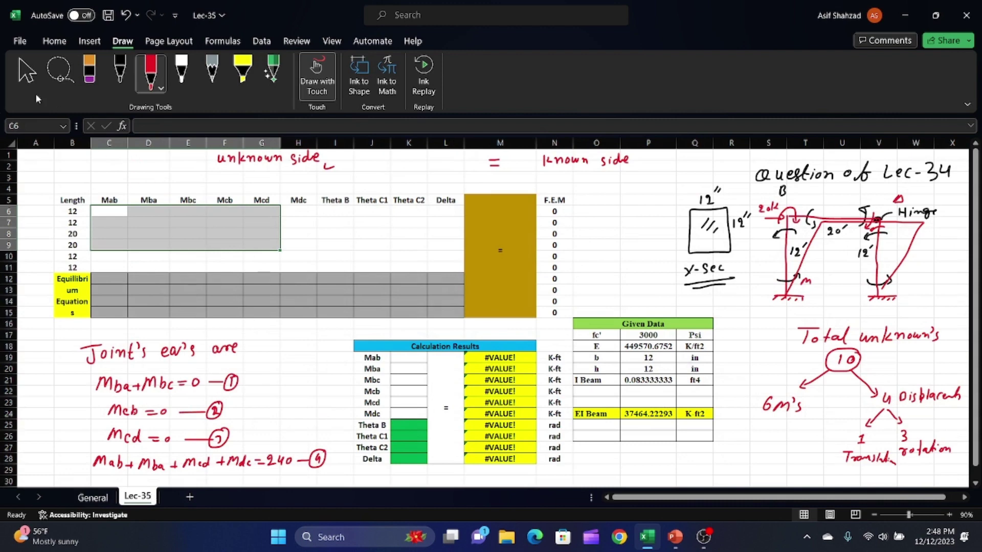
{"action": "left_click", "coordinate": [27, 78]}
{"action": "left_click", "coordinate": [160, 234]}
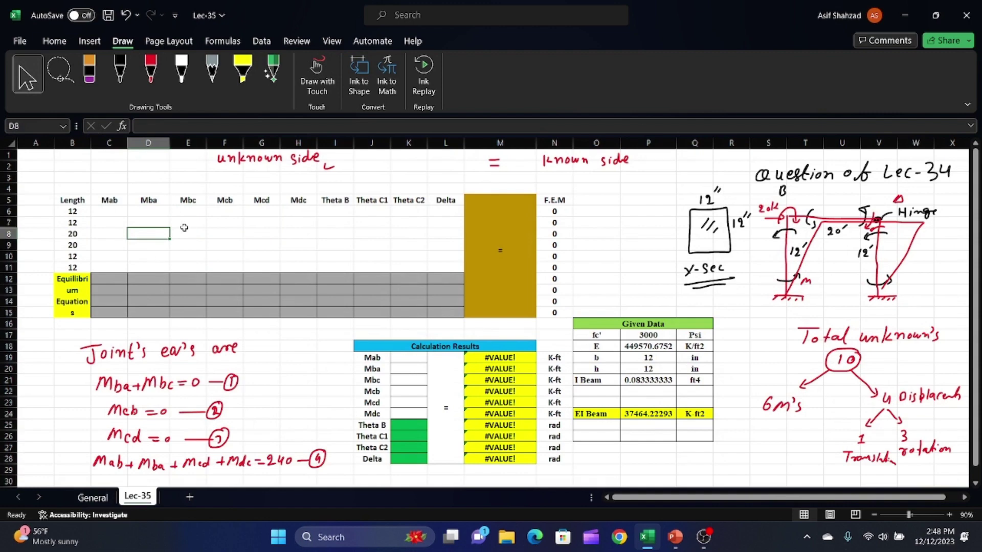
Step: Enter the first joint equation in row 12 with a coefficient of 1 under both Mba and Mbc
{"action": "left_click", "coordinate": [117, 280]}
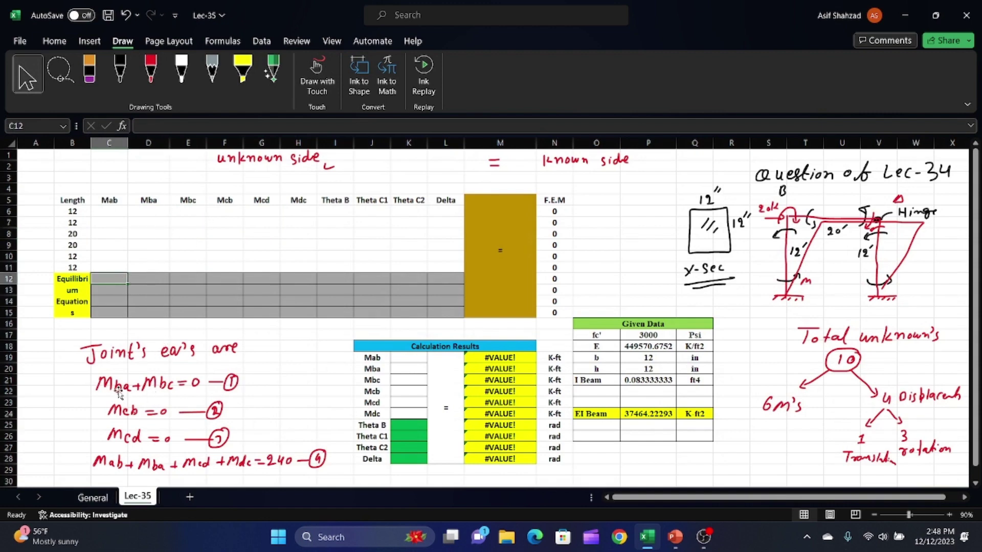
{"action": "left_click", "coordinate": [156, 201]}
{"action": "key", "text": "Right"}
{"action": "left_click", "coordinate": [160, 200]}
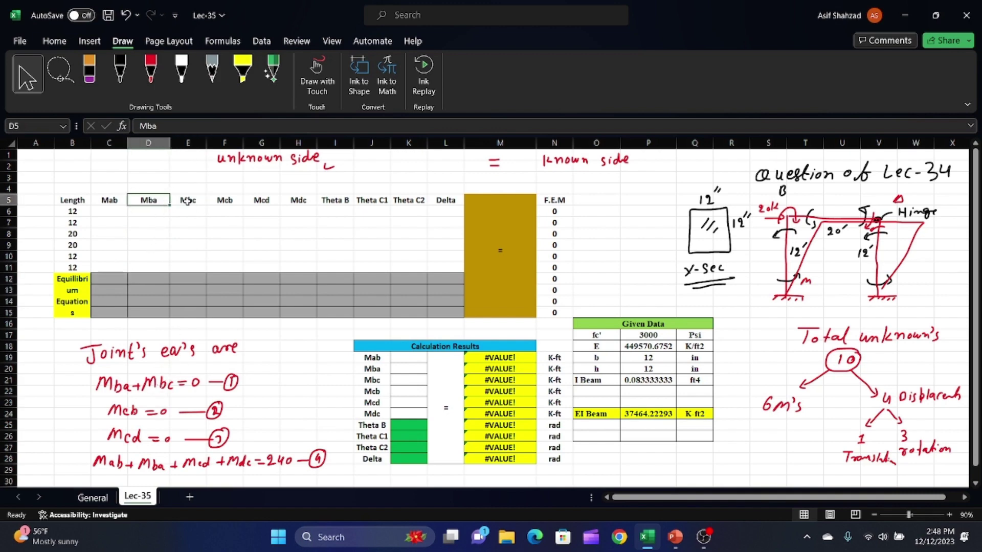
{"action": "key", "text": "Right"}
{"action": "left_click", "coordinate": [155, 278]}
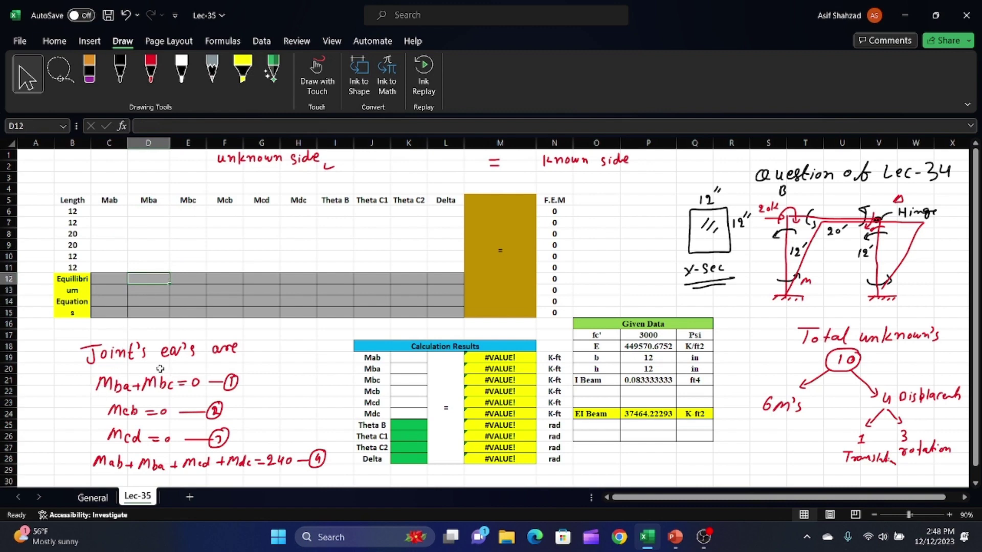
{"action": "type", "text": "1"}
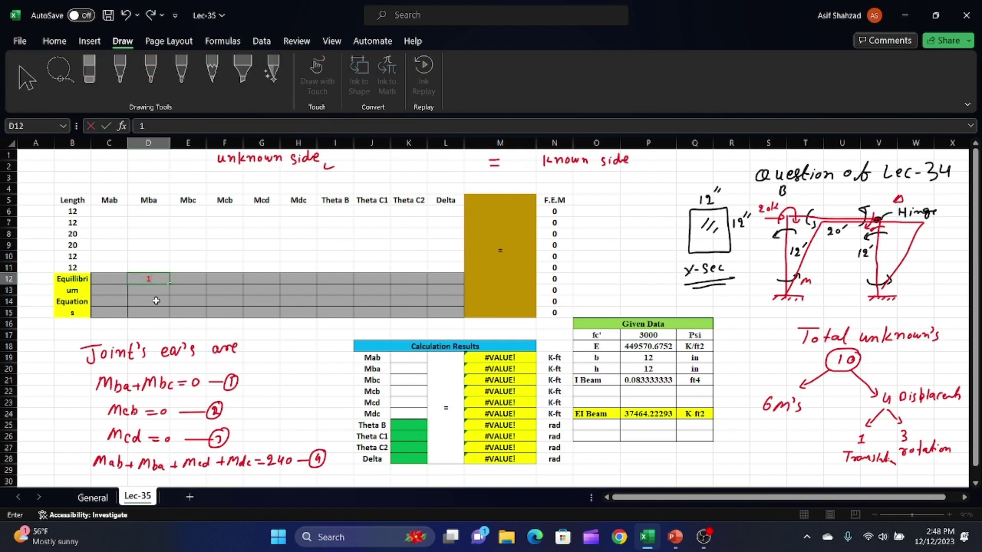
{"action": "key", "text": "ctrl+Return"}
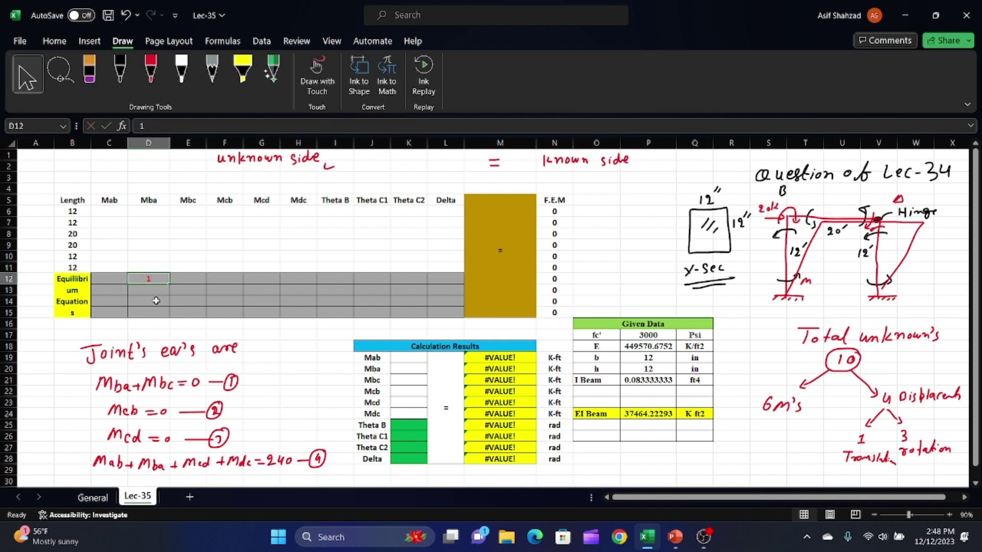
{"action": "left_click", "coordinate": [190, 276]}
{"action": "type", "text": "1"}
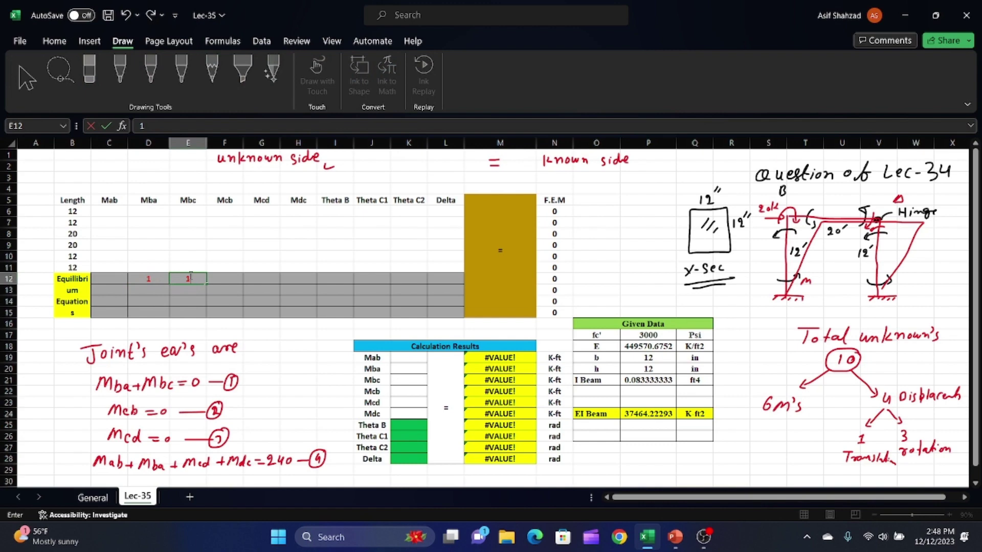
{"action": "key", "text": "ctrl+Return"}
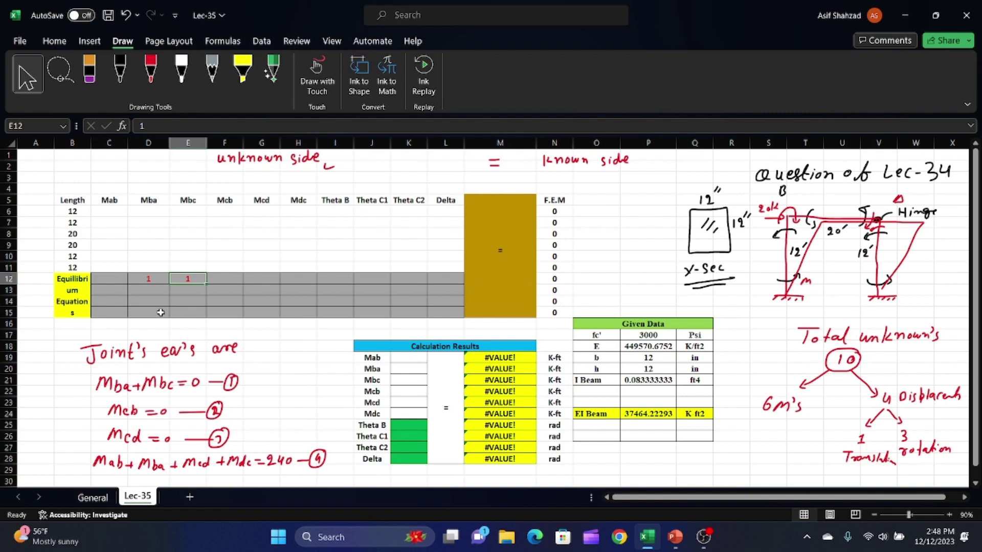
Step: Enter the second joint equation in row 13 with a coefficient of 1 under Mcb
{"action": "left_click", "coordinate": [248, 276]}
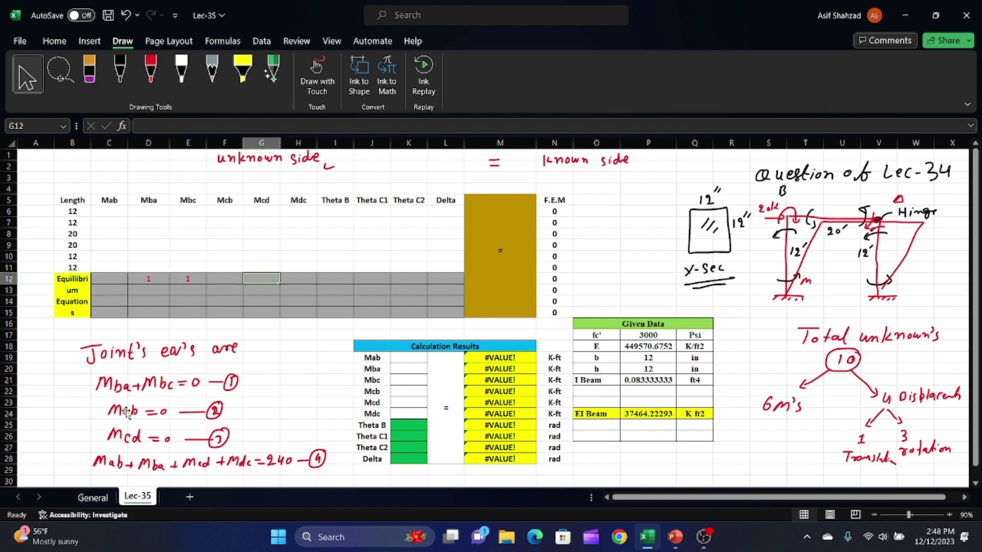
{"action": "left_click", "coordinate": [227, 202]}
{"action": "left_click", "coordinate": [223, 289]}
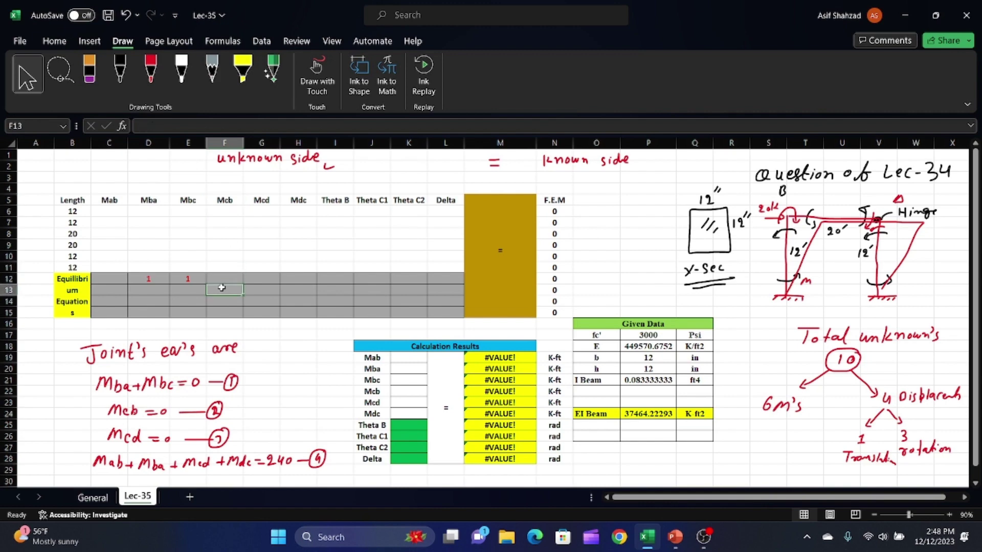
{"action": "type", "text": "1"}
{"action": "key", "text": "ctrl+Return"}
{"action": "left_click", "coordinate": [262, 290]}
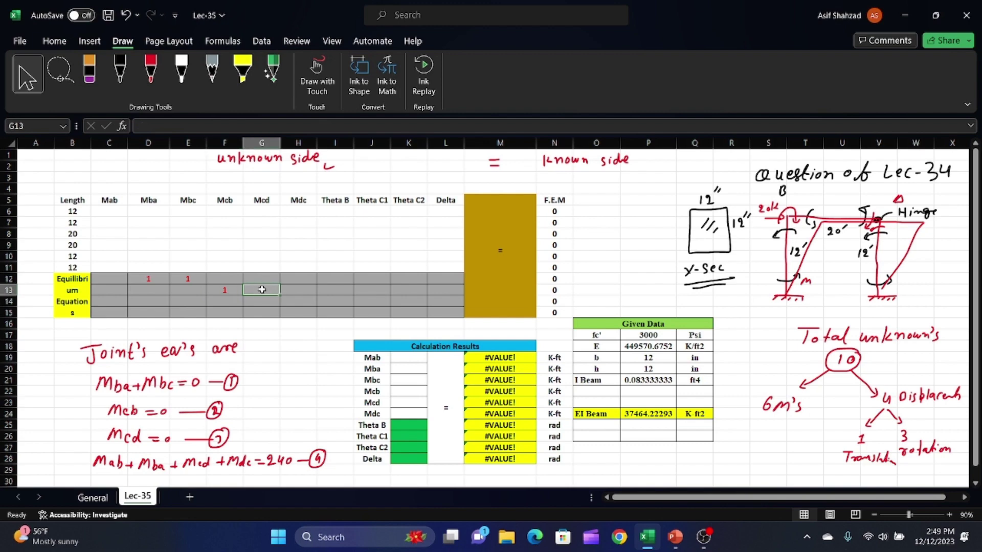
Step: Save the Lec-35 workbook and close it
{"action": "left_click", "coordinate": [109, 16]}
{"action": "left_click", "coordinate": [307, 292]}
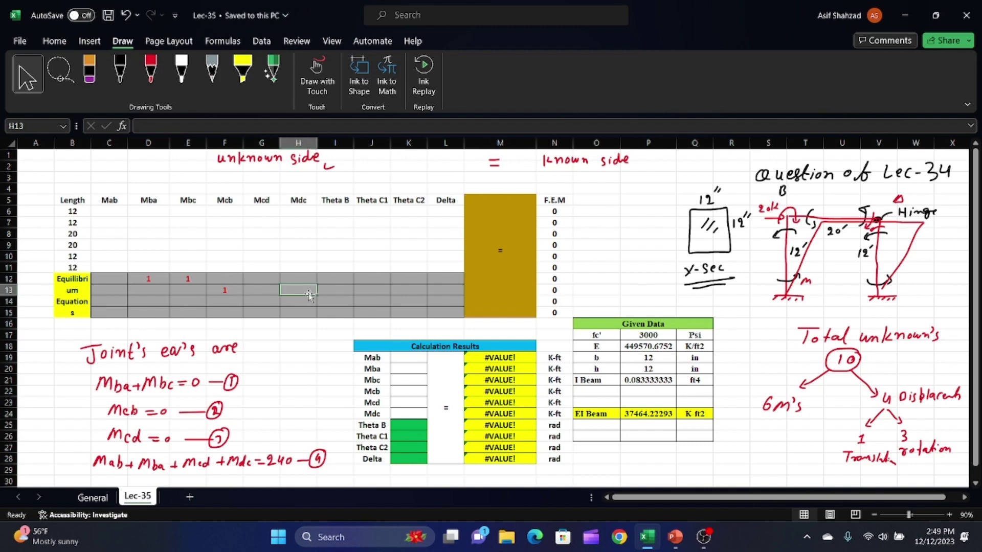
{"action": "left_click", "coordinate": [967, 15]}
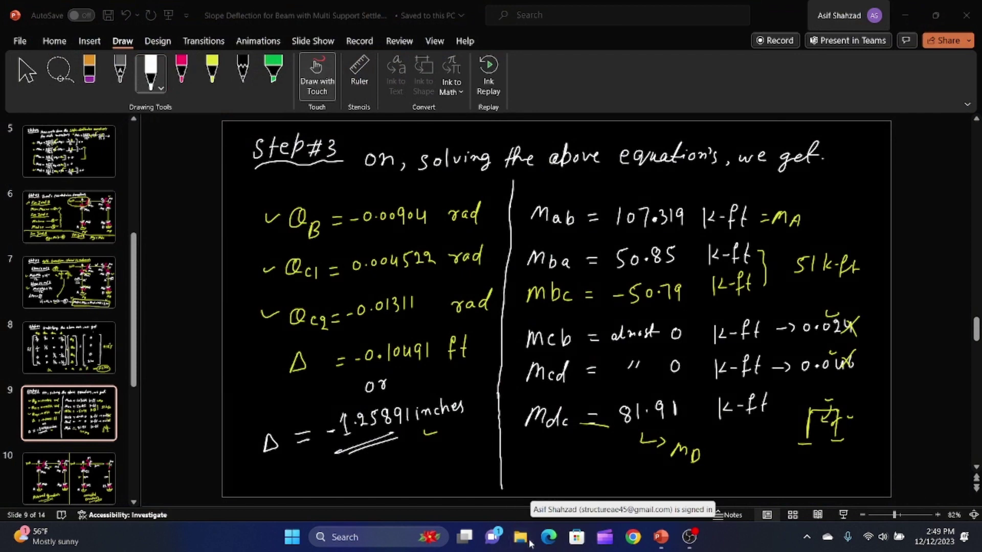
Step: Reopen the Lec-35 workbook in File Explorer from Data (D:) > Youtube Lecture > ISA > Lecture 35
{"action": "left_click", "coordinate": [527, 540]}
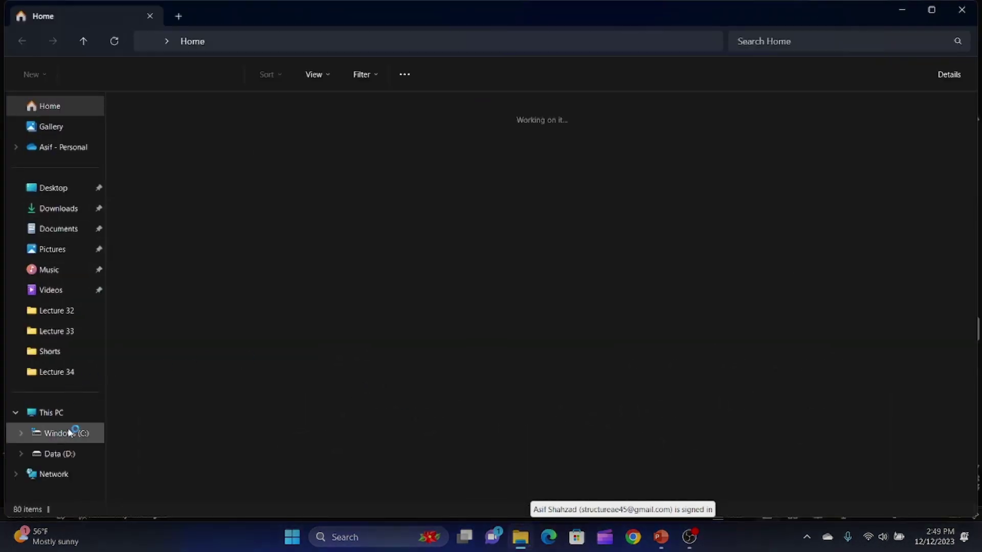
{"action": "left_click", "coordinate": [69, 454]}
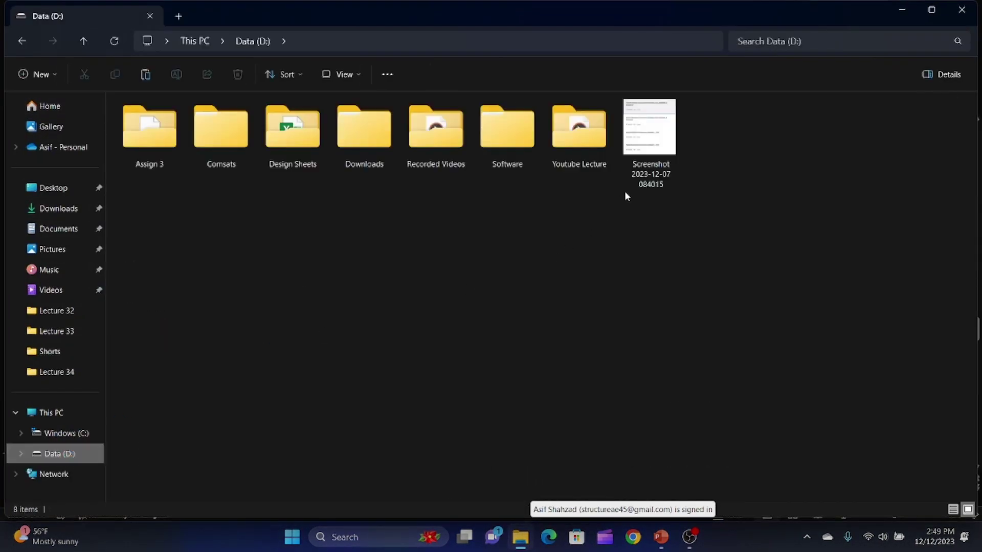
{"action": "double_click", "coordinate": [577, 131]}
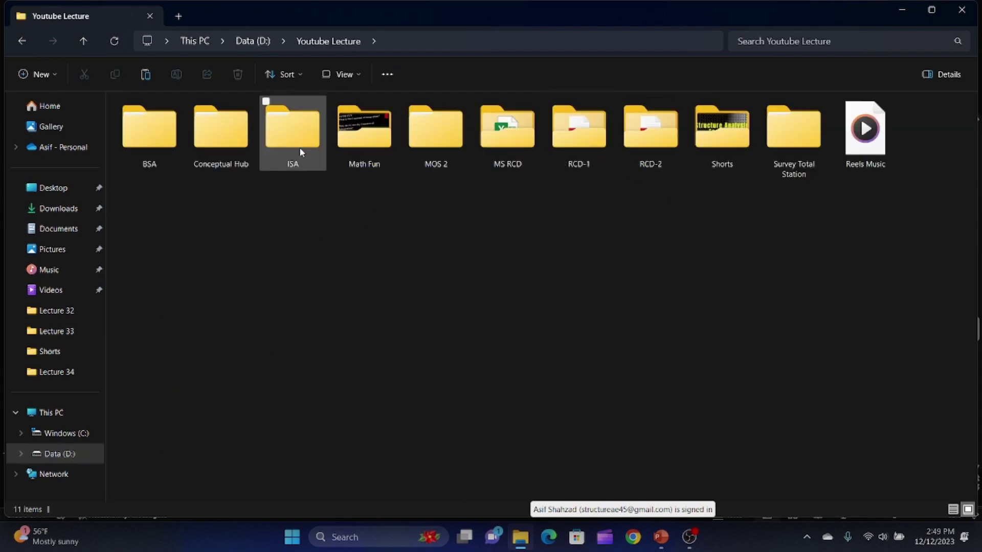
{"action": "double_click", "coordinate": [300, 152]}
{"action": "left_click", "coordinate": [723, 233]}
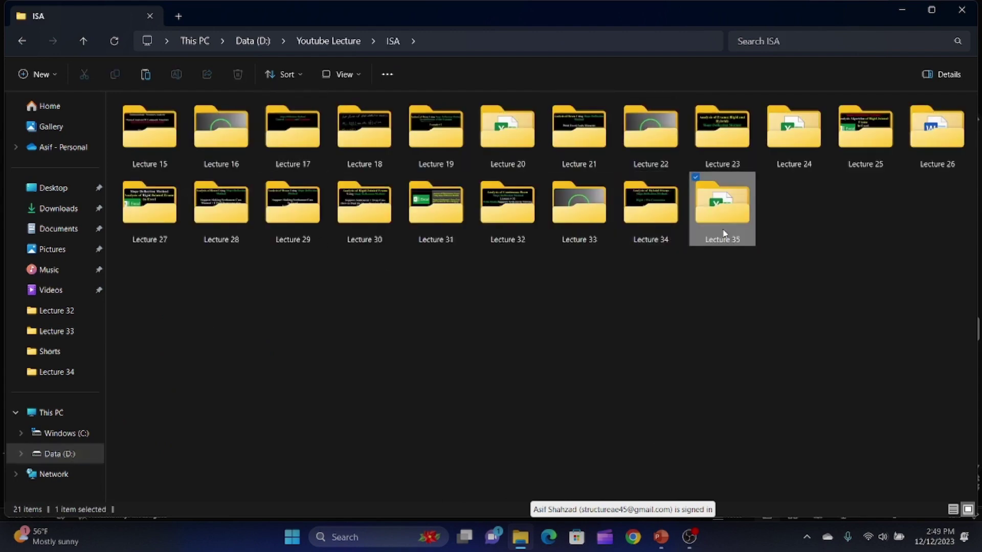
{"action": "double_click", "coordinate": [723, 232]}
{"action": "left_click", "coordinate": [173, 125]}
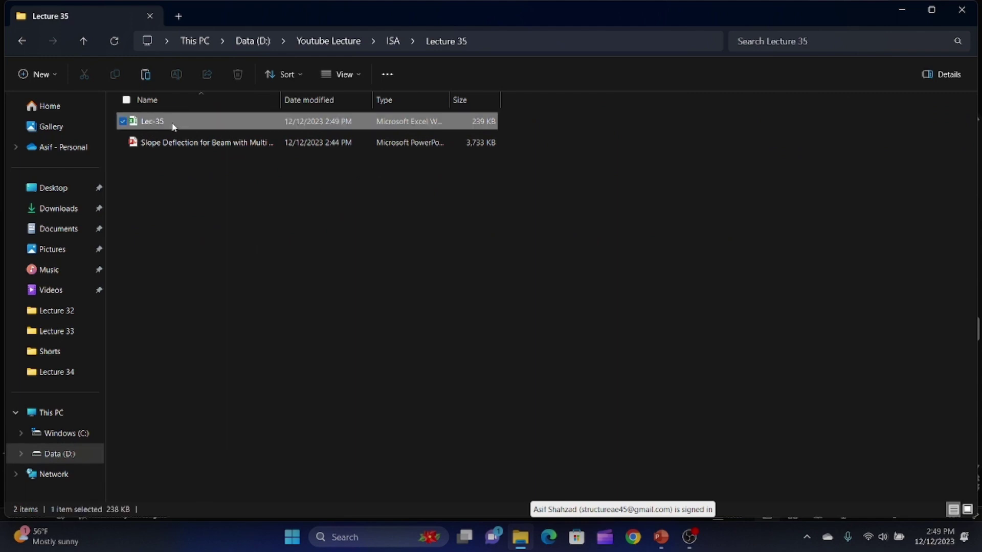
{"action": "double_click", "coordinate": [173, 125]}
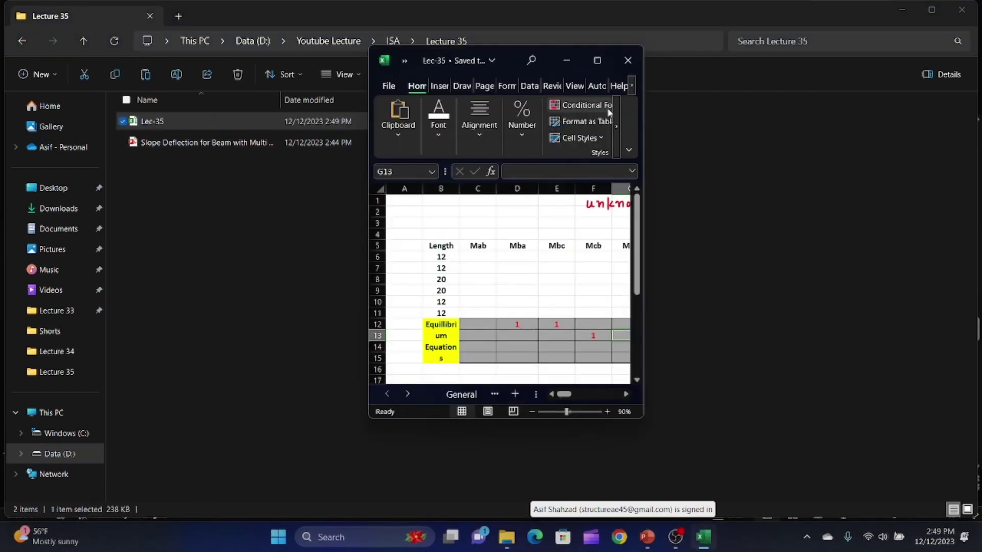
Step: Maximize the workbook window and check the F.E.M value of the second joint equation in row 13
{"action": "left_click", "coordinate": [608, 61]}
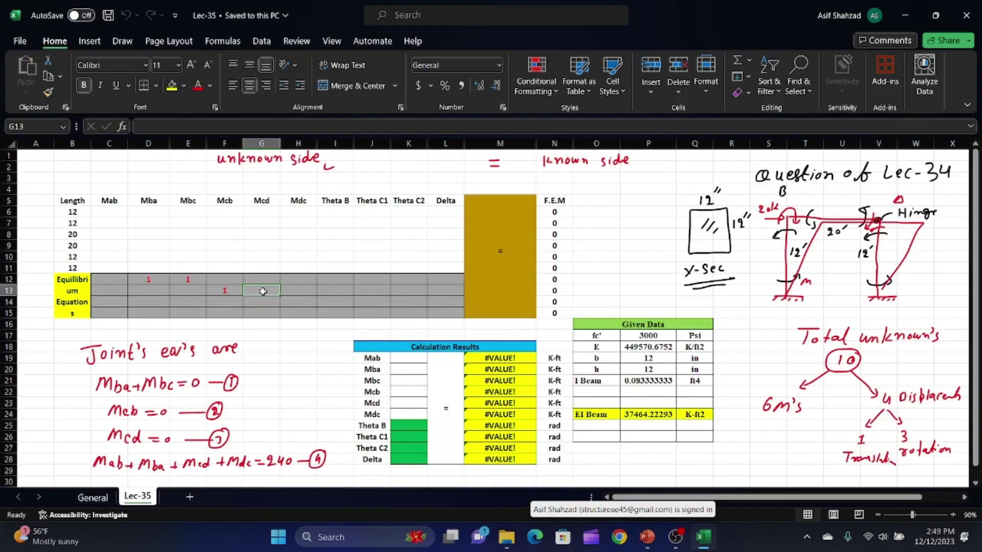
{"action": "left_click", "coordinate": [228, 289]}
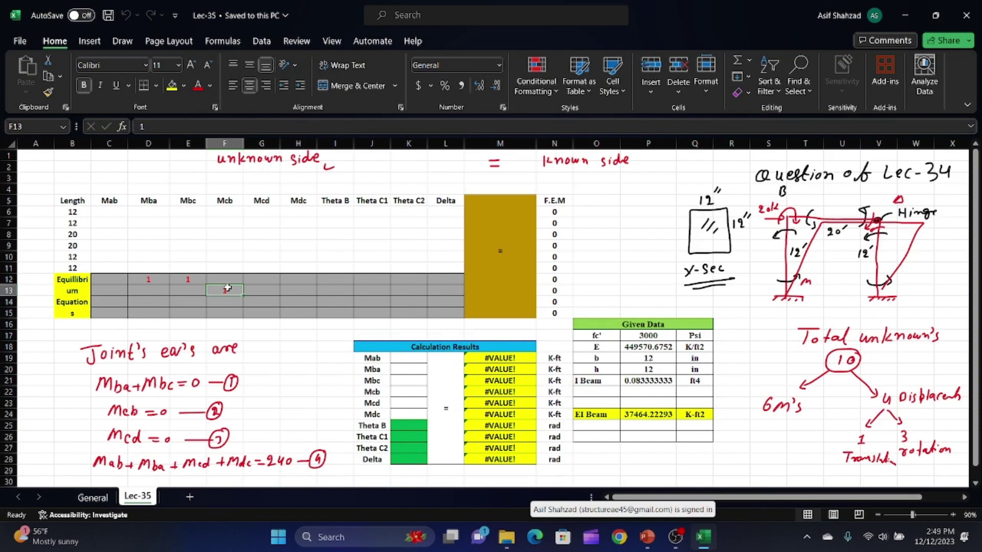
{"action": "key", "text": "Right"}
{"action": "key", "text": "Right"}
{"action": "key", "text": "Right"}
{"action": "key", "text": "Right"}
{"action": "key", "text": "Right"}
{"action": "key", "text": "Right"}
{"action": "key", "text": "Right"}
{"action": "key", "text": "Right"}
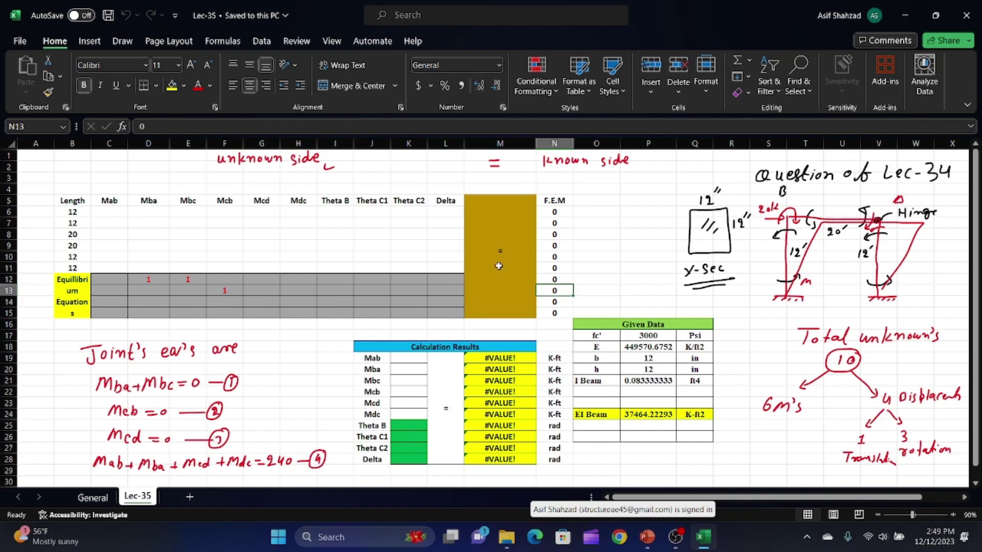
Step: Clear the F.E.M values in rows 6 to 11 and in rows 14 and 15
{"action": "left_click_drag", "start_coordinate": [555, 212], "coordinate": [565, 268]}
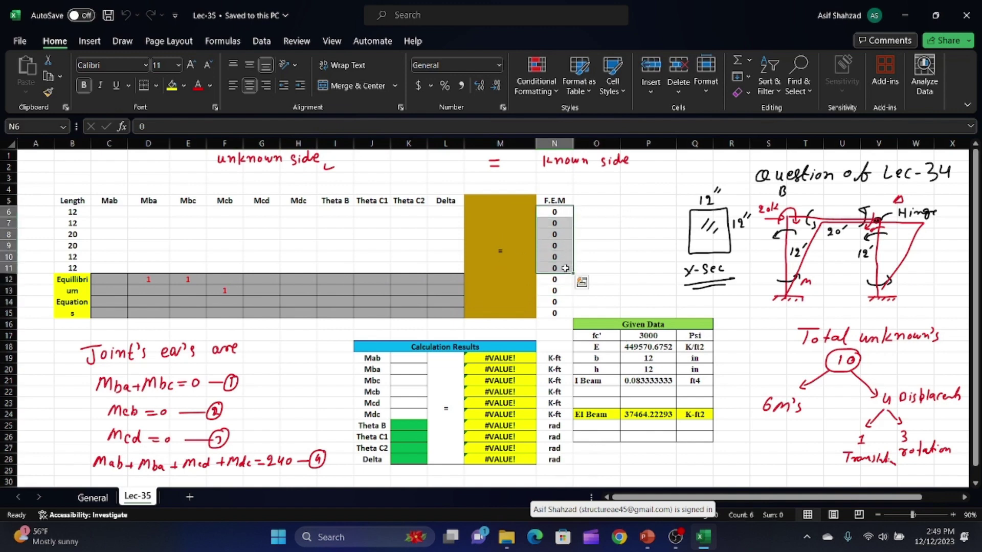
{"action": "key", "text": "Delete"}
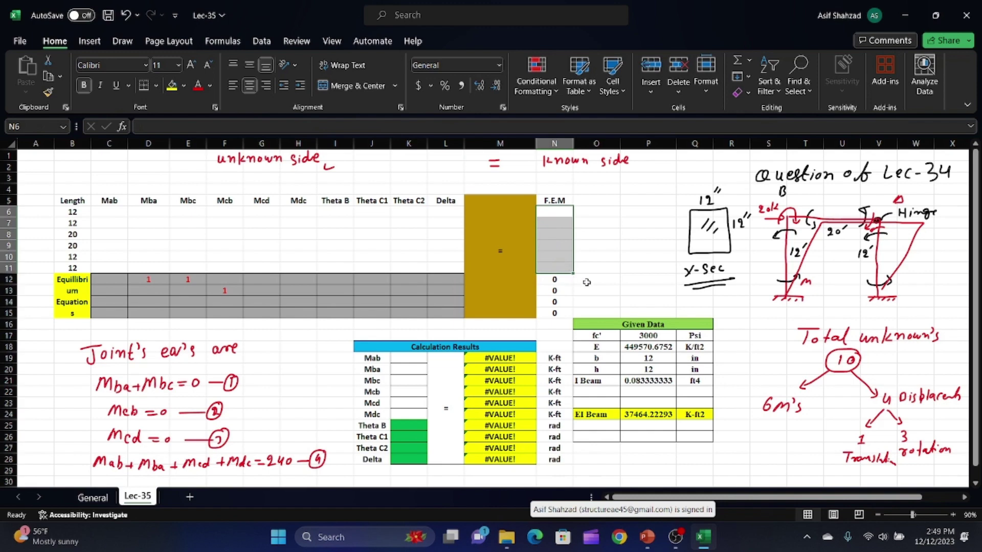
{"action": "left_click", "coordinate": [586, 281]}
{"action": "left_click", "coordinate": [563, 302]}
{"action": "left_click_drag", "start_coordinate": [562, 302], "coordinate": [563, 313]}
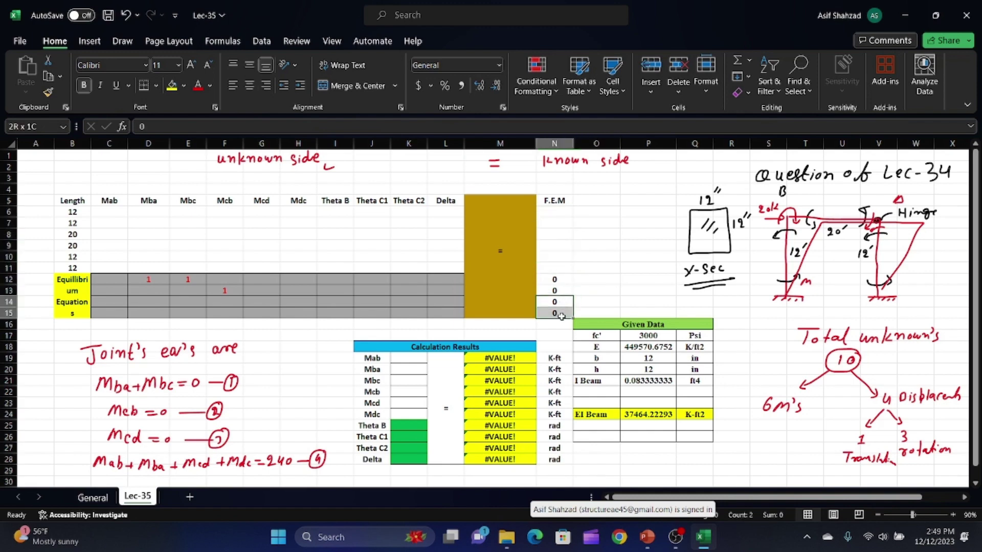
{"action": "key", "text": "Delete"}
{"action": "left_click", "coordinate": [638, 267]}
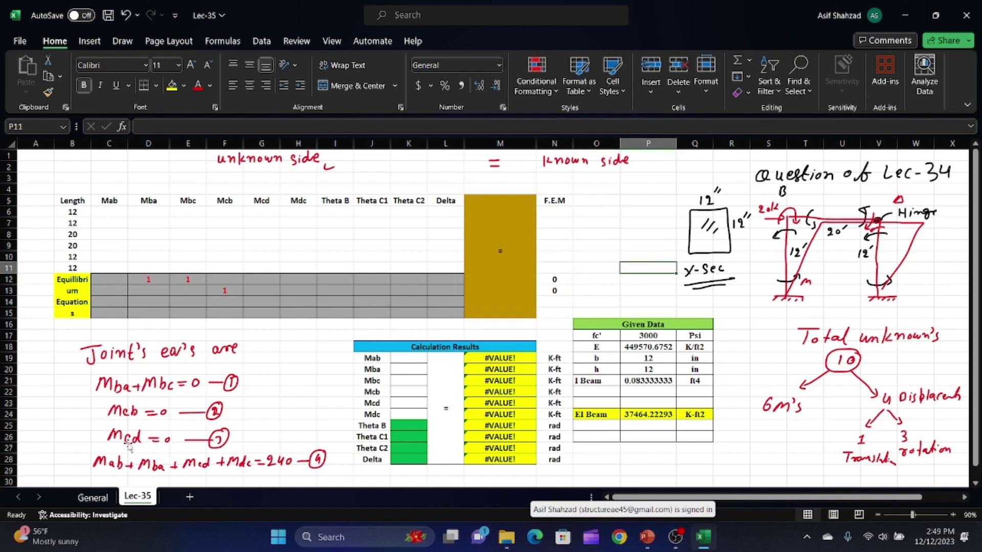
Step: Enter the third joint equation in row 14 with a coefficient of 1 under Mcd and 0 under F.E.M
{"action": "left_click", "coordinate": [260, 302]}
{"action": "key", "text": "Right"}
{"action": "key", "text": "Right"}
{"action": "key", "text": "Right"}
{"action": "key", "text": "Right"}
{"action": "key", "text": "Right"}
{"action": "key", "text": "Right"}
{"action": "key", "text": "Right"}
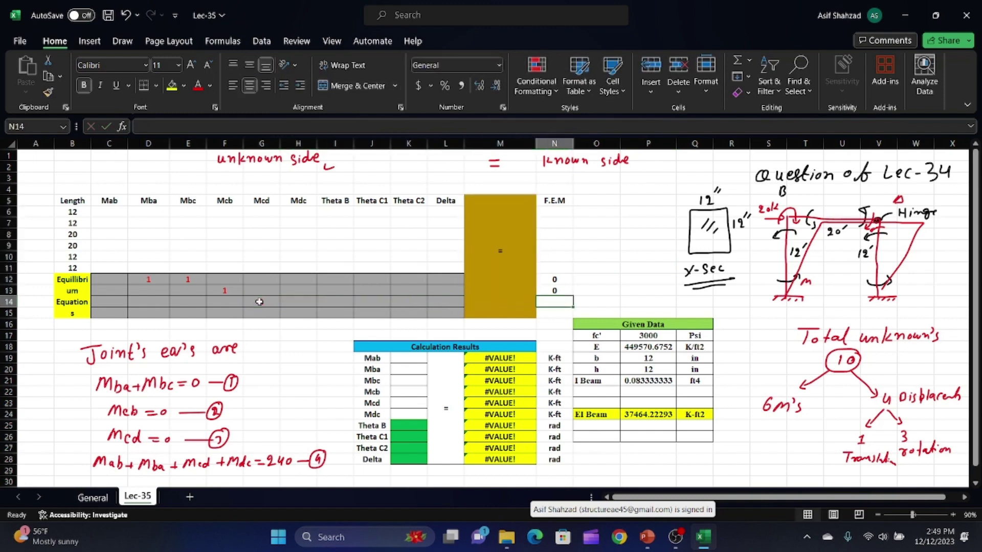
{"action": "type", "text": "0"}
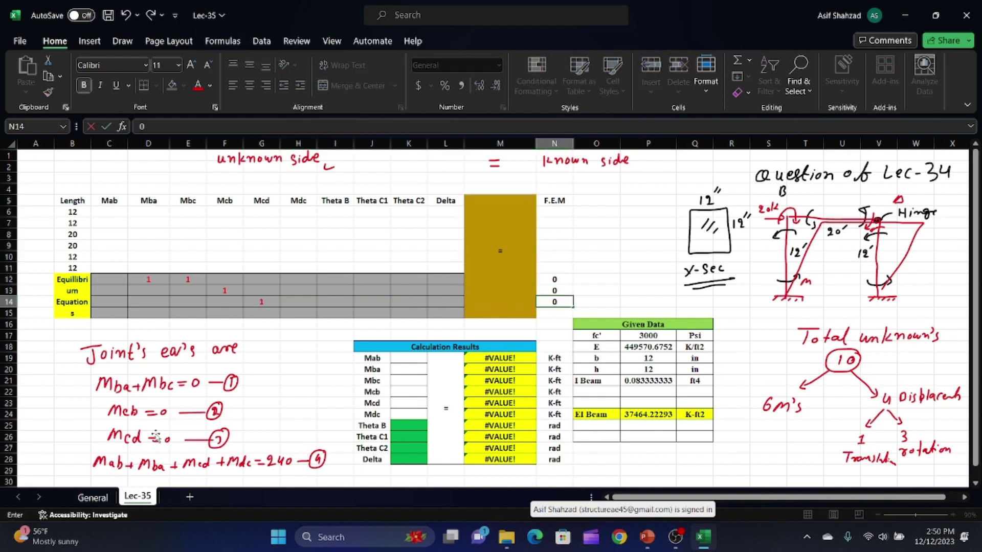
Step: Start the fourth equilibrium equation in row 15 with a coefficient of 1 under both Mab and Mba
{"action": "left_click", "coordinate": [115, 311]}
{"action": "type", "text": "1"}
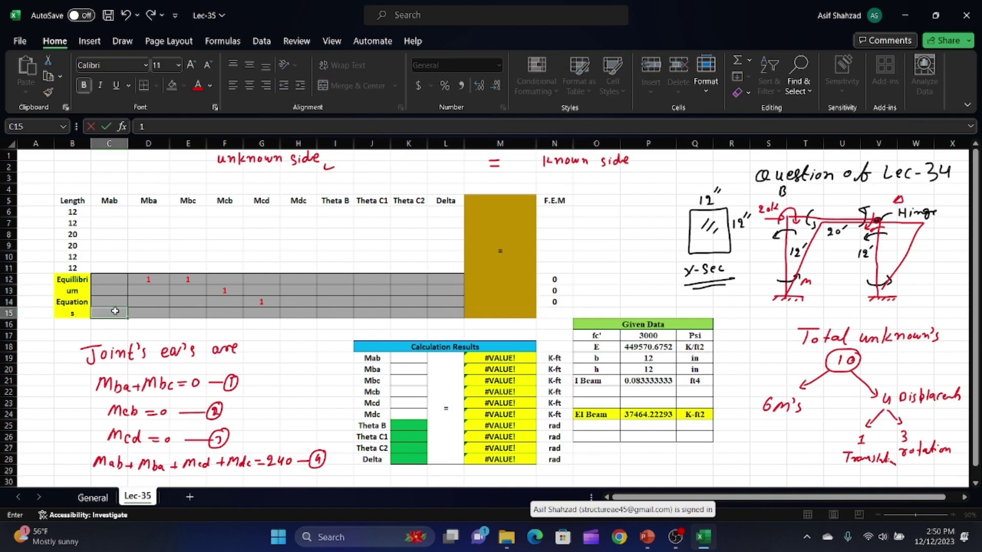
{"action": "key", "text": "Tab"}
{"action": "type", "text": "1"}
Step: Enter a coefficient of 1 under both Mcd and Mdc for the fourth equation in row 15
{"action": "key", "text": "Tab"}
{"action": "key", "text": "Tab"}
{"action": "key", "text": "Tab"}
{"action": "key", "text": "Tab"}
{"action": "key", "text": "Tab"}
{"action": "key", "text": "Tab"}
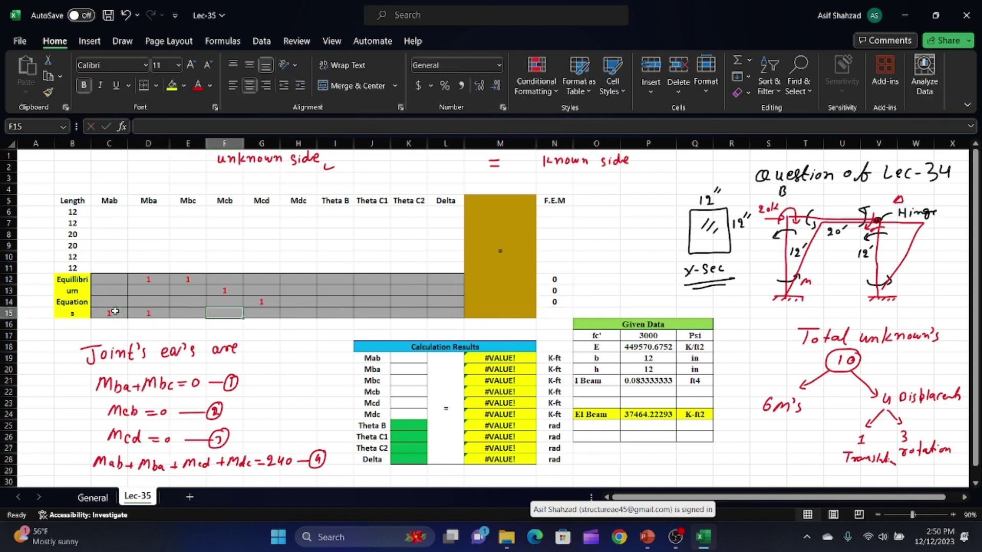
{"action": "key", "text": "Tab"}
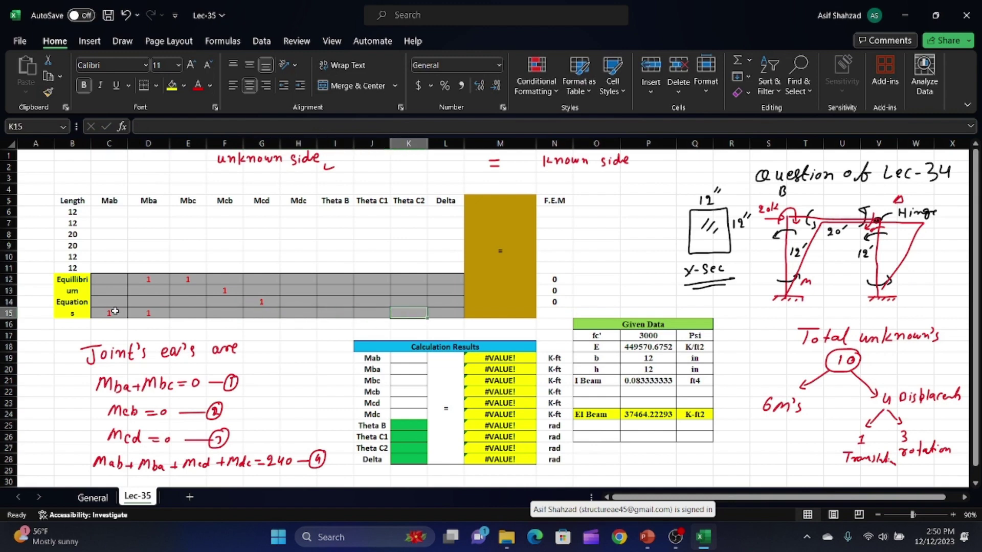
{"action": "key", "text": "Left"}
{"action": "key", "text": "Left"}
{"action": "key", "text": "Left"}
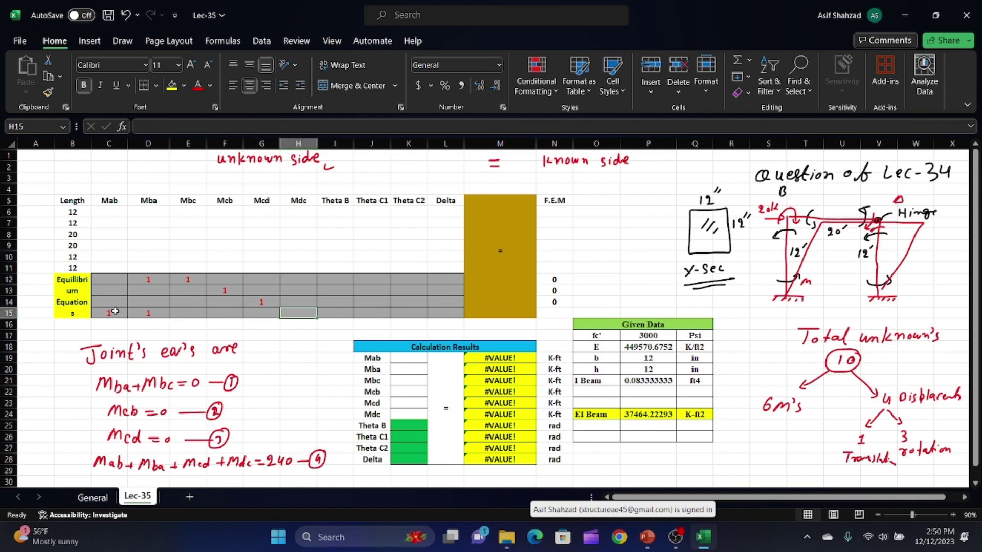
{"action": "key", "text": "Left"}
{"action": "type", "text": "1"}
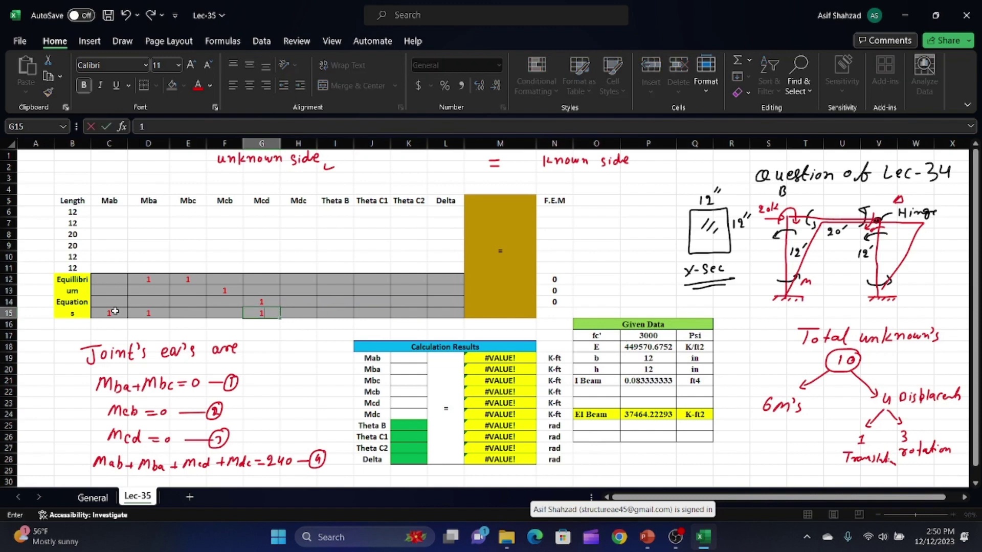
{"action": "key", "text": "Tab"}
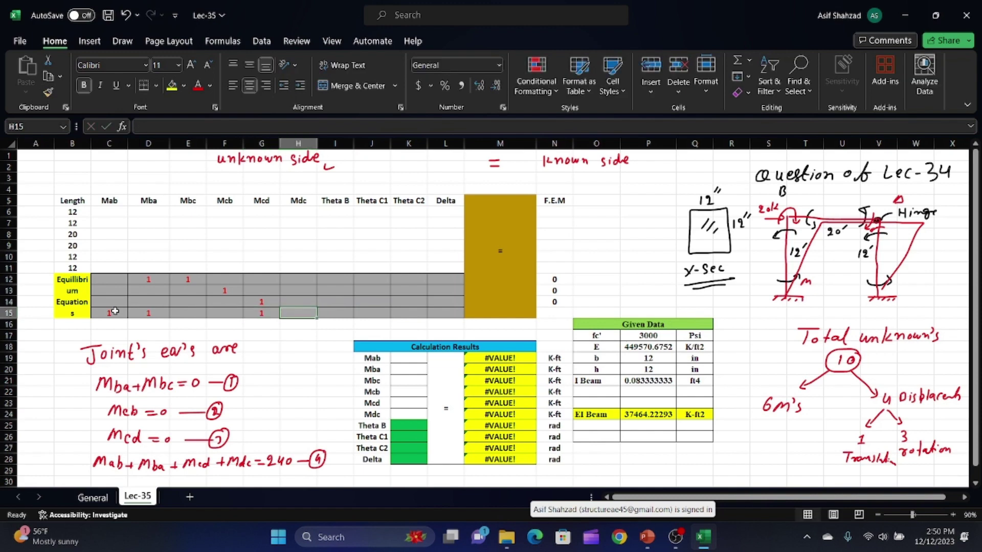
{"action": "type", "text": "1"}
Step: Set the F.E.M value of the fourth equation in row 15 to 0
{"action": "key", "text": "Tab"}
{"action": "key", "text": "Right"}
{"action": "key", "text": "Right"}
{"action": "key", "text": "Right"}
{"action": "key", "text": "Right"}
{"action": "key", "text": "Right"}
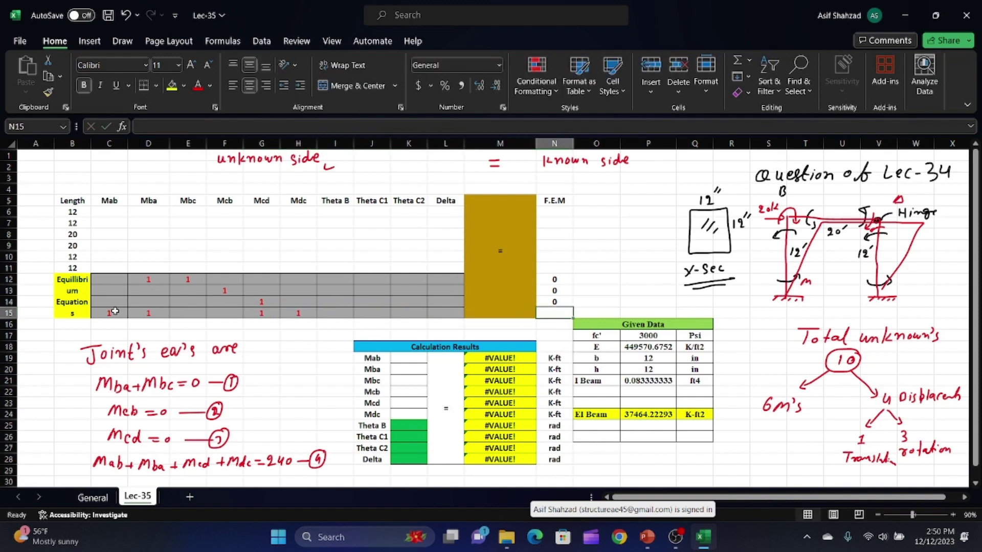
{"action": "type", "text": "0"}
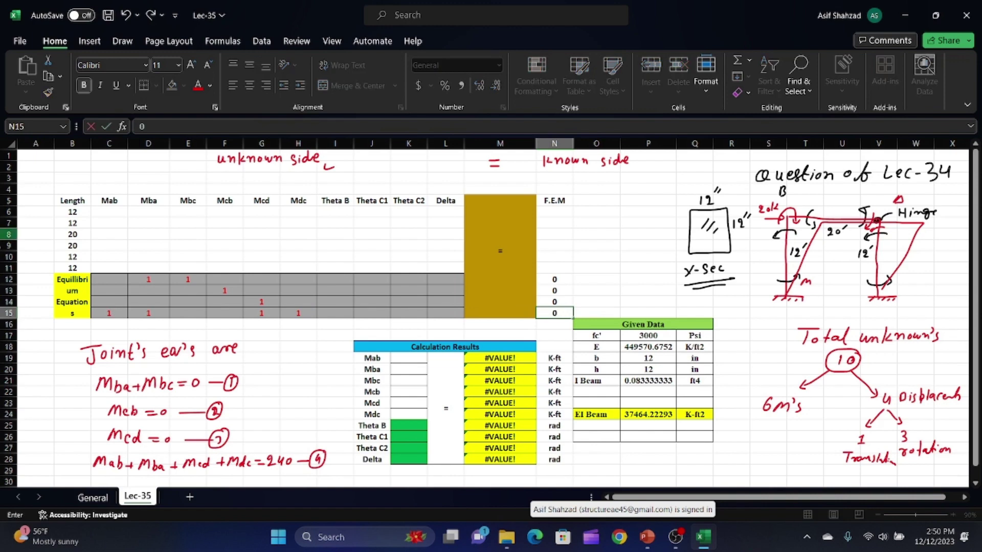
Step: Fill the empty moment coefficients in row 12 with 0 under Mab, Mcb, Mcd and Mdc
{"action": "left_click", "coordinate": [117, 278]}
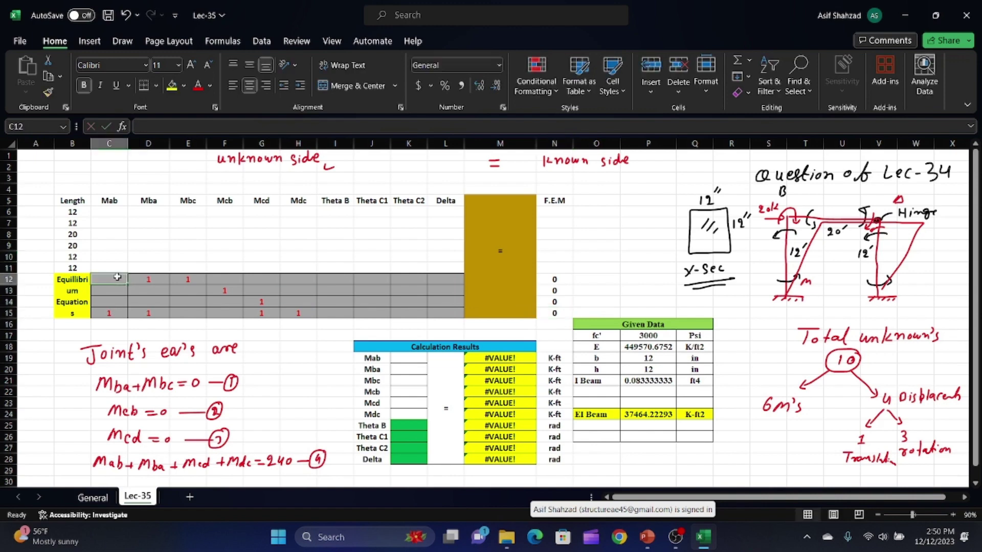
{"action": "type", "text": "0"}
{"action": "key", "text": "Right"}
{"action": "key", "text": "Right"}
{"action": "key", "text": "Right"}
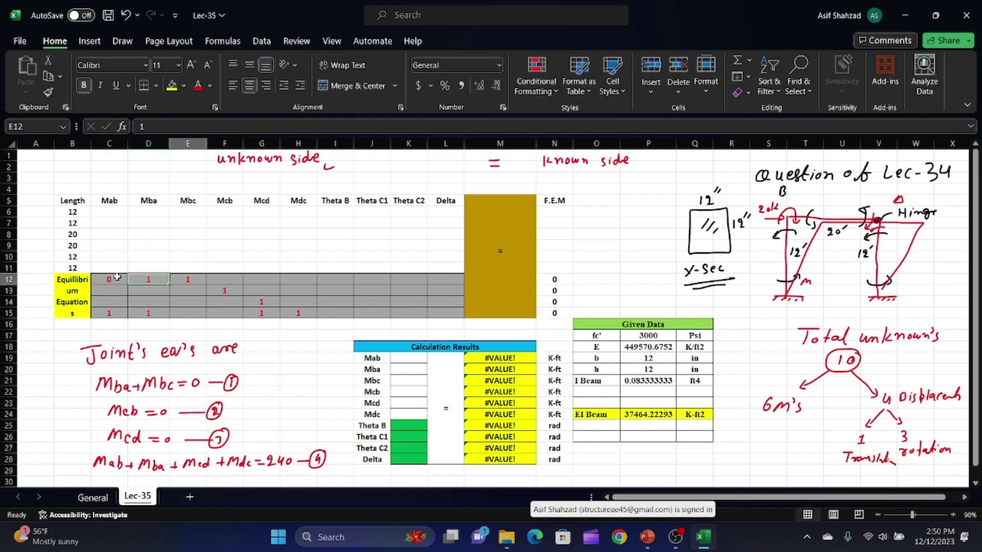
{"action": "type", "text": "0"}
{"action": "key", "text": "Right"}
{"action": "type", "text": "0"}
{"action": "key", "text": "Right"}
{"action": "type", "text": "0"}
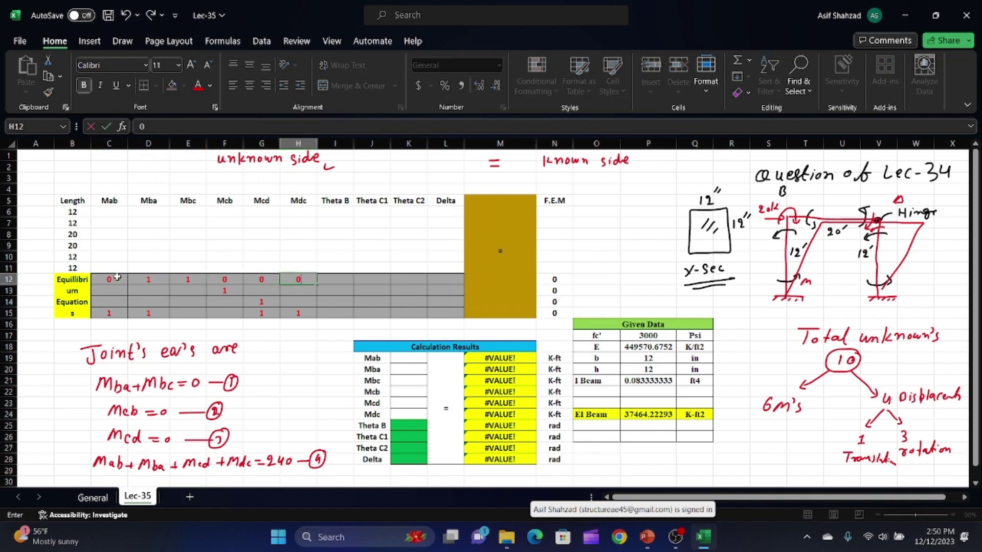
Step: Enter 0 under Theta B, Theta C1, Theta C2 and Delta in row 12
{"action": "key", "text": "Right"}
{"action": "type", "text": "0"}
{"action": "key", "text": "Right"}
{"action": "type", "text": "0"}
{"action": "key", "text": "Right"}
{"action": "type", "text": "0"}
{"action": "key", "text": "Right"}
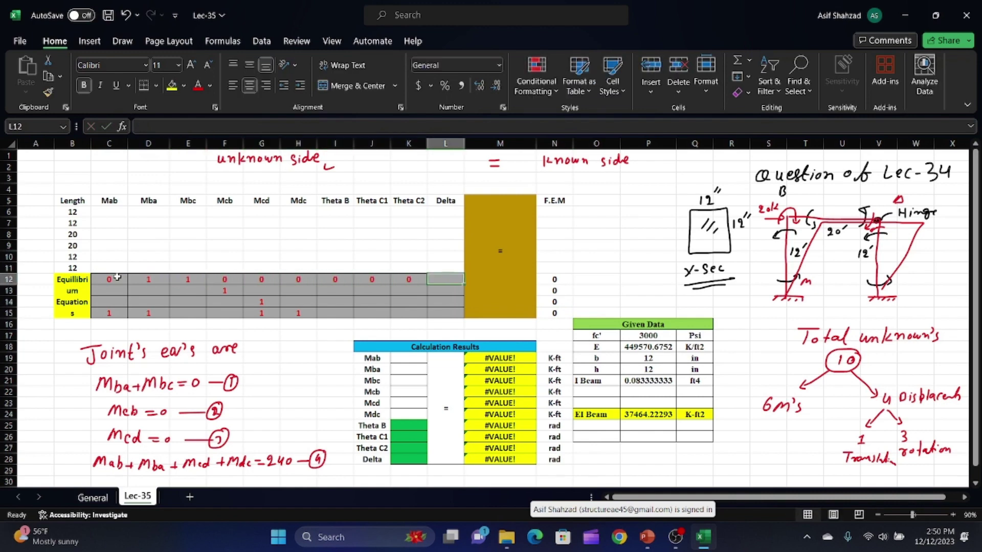
{"action": "type", "text": "0"}
{"action": "key", "text": "Return"}
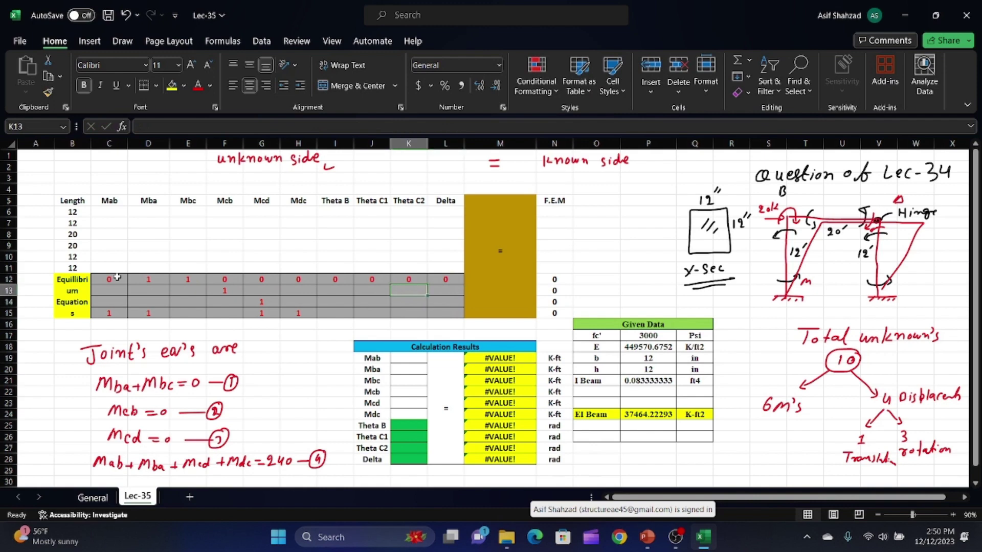
Step: Fill row 13 with 0 from Delta back through the three Theta columns, Mdc and Mcd
{"action": "type", "text": "0"}
{"action": "key", "text": "Left"}
{"action": "type", "text": "0"}
{"action": "key", "text": "Left"}
{"action": "type", "text": "0"}
{"action": "key", "text": "Left"}
{"action": "type", "text": "0"}
{"action": "key", "text": "Left"}
{"action": "type", "text": "0"}
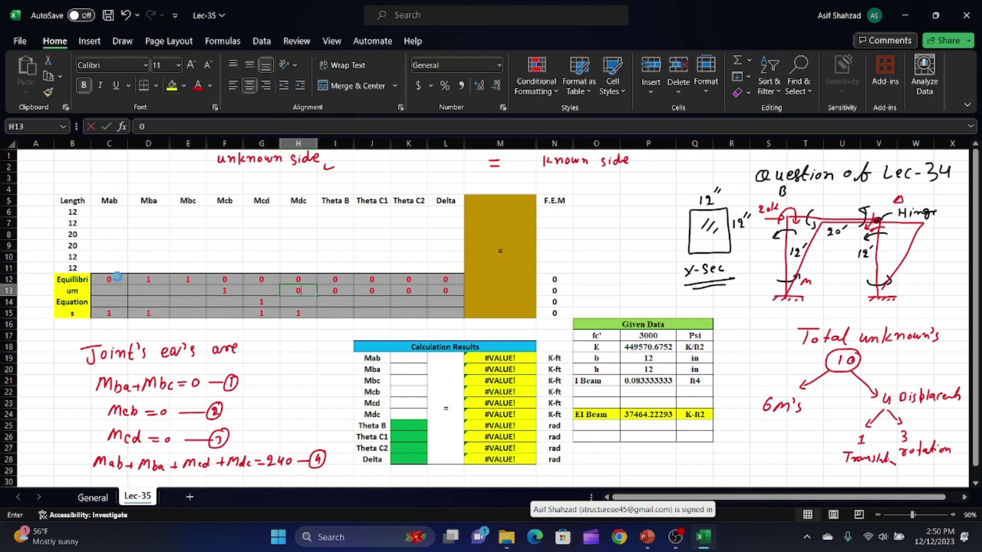
{"action": "key", "text": "Left"}
{"action": "type", "text": "0"}
Step: Enter 0 under Mbc, Mba and Mab in row 13
{"action": "key", "text": "Left"}
{"action": "key", "text": "Left"}
{"action": "type", "text": "0"}
{"action": "key", "text": "Left"}
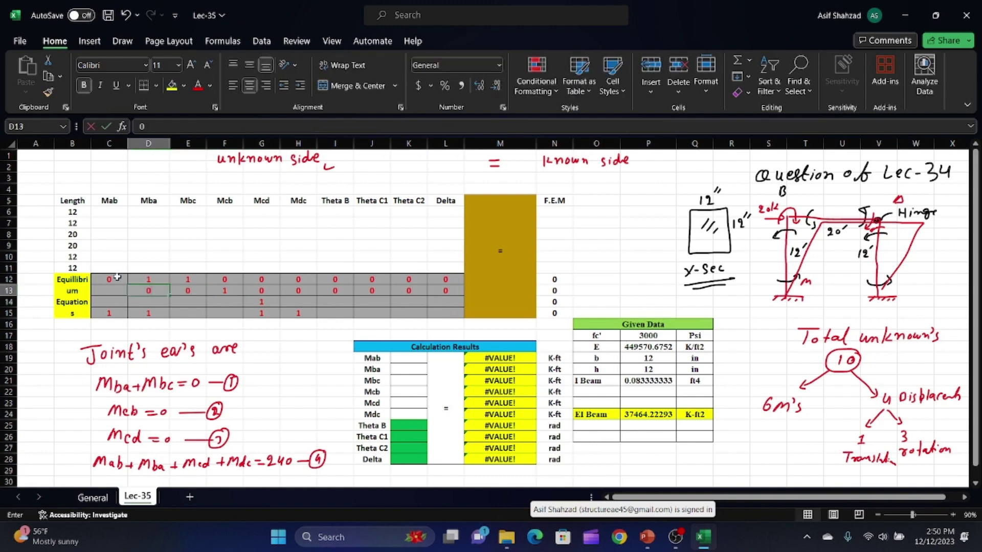
{"action": "type", "text": "0"}
{"action": "key", "text": "Left"}
{"action": "type", "text": "0"}
{"action": "key", "text": "Left"}
{"action": "key", "text": "Down"}
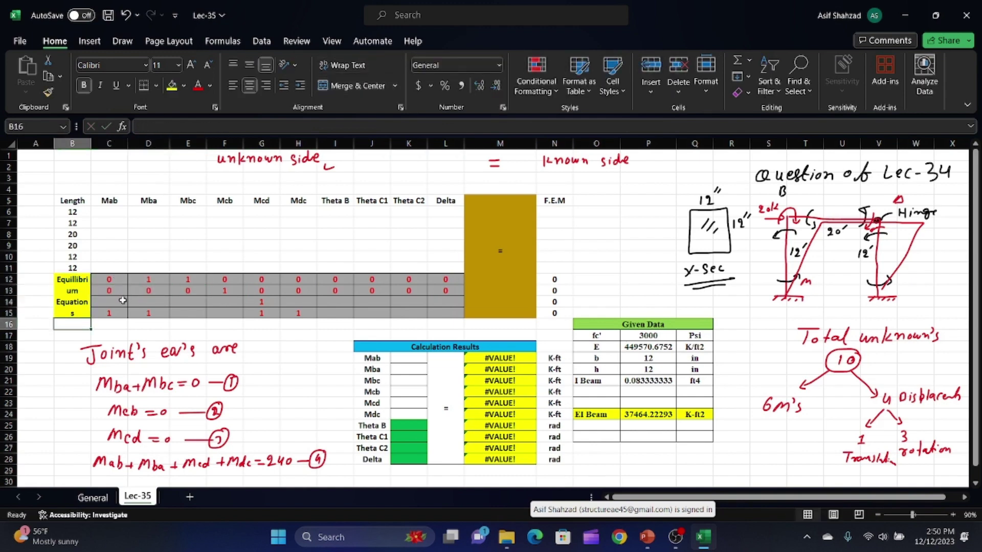
Step: Enter 0 under Mab, Mba, Mbc and Mcb in row 14
{"action": "left_click", "coordinate": [120, 302]}
{"action": "type", "text": "0"}
{"action": "key", "text": "Right"}
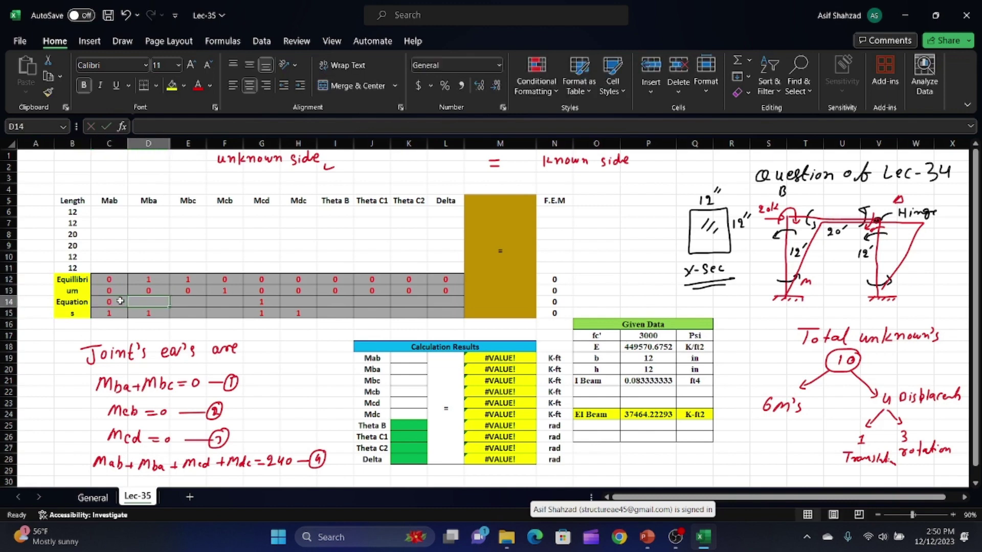
{"action": "type", "text": "0"}
{"action": "key", "text": "Right"}
{"action": "type", "text": "0"}
{"action": "key", "text": "Right"}
{"action": "type", "text": "0"}
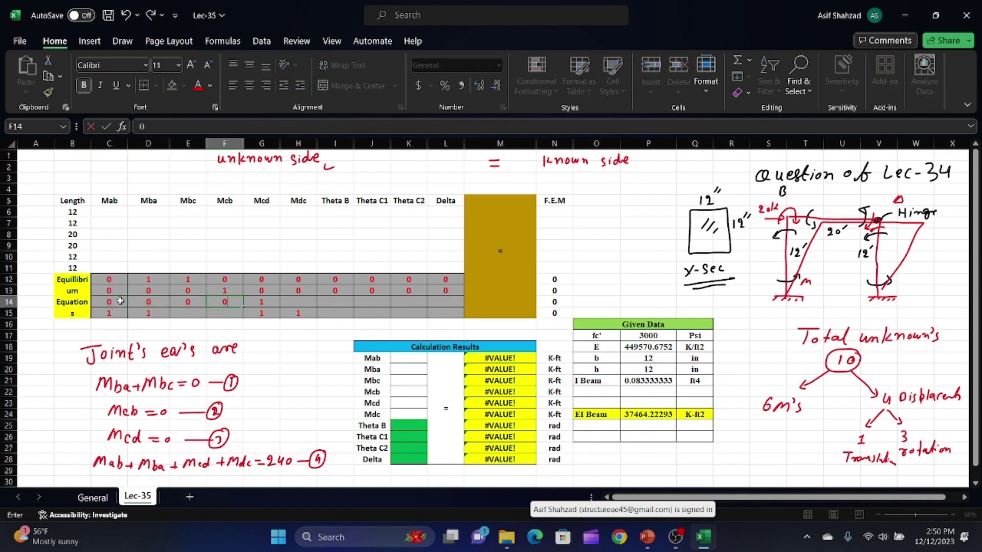
Step: Fill the rest of row 14 with 0 under Mdc, Theta B, Theta C1, Theta C2 and Delta
{"action": "key", "text": "Right"}
{"action": "key", "text": "Right"}
{"action": "type", "text": "0"}
{"action": "key", "text": "Right"}
{"action": "type", "text": "0"}
{"action": "key", "text": "Right"}
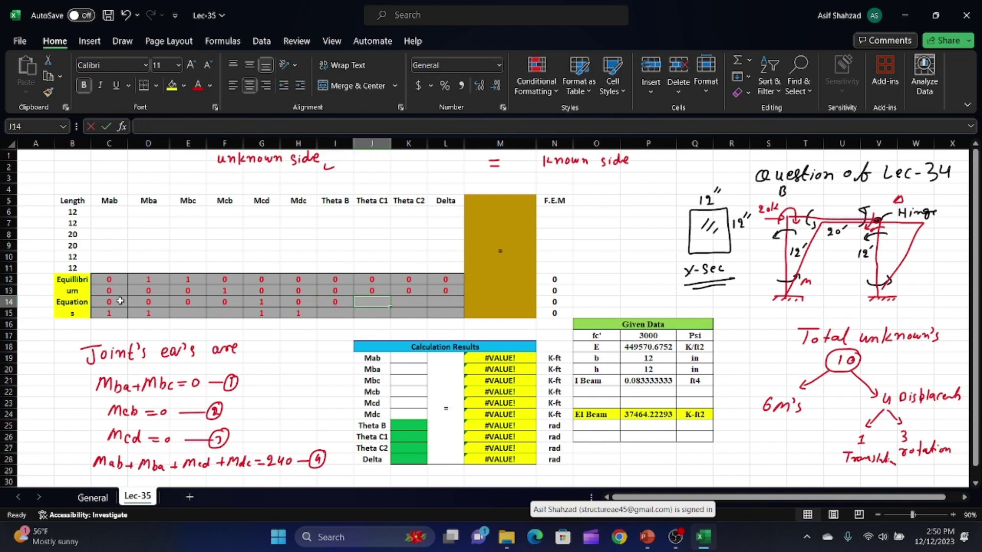
{"action": "type", "text": "0"}
{"action": "key", "text": "Right"}
{"action": "type", "text": "0"}
{"action": "key", "text": "Right"}
{"action": "type", "text": "0"}
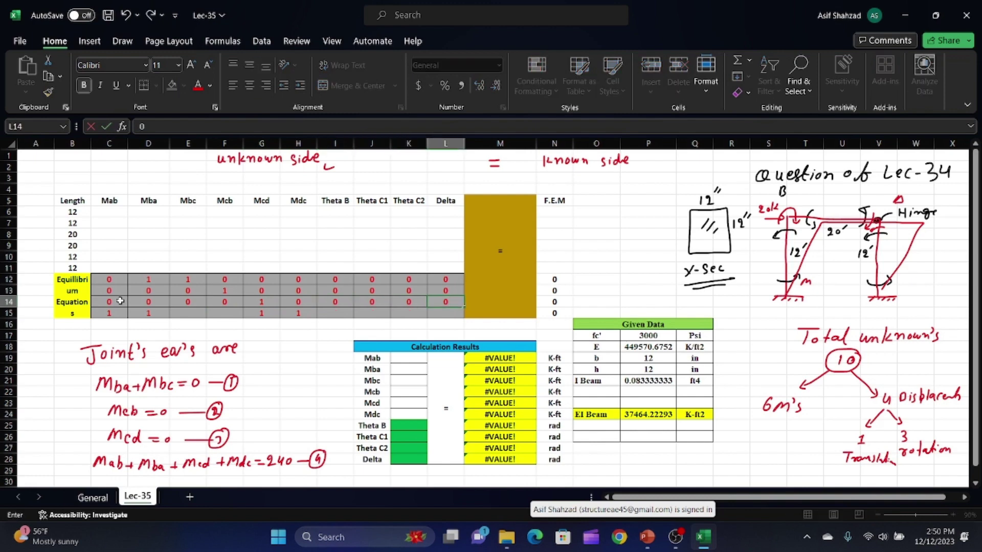
Step: Enter 0 under Theta B, Theta C1, Theta C2 and Delta in row 15
{"action": "key", "text": "Down"}
{"action": "key", "text": "Left"}
{"action": "type", "text": "0"}
{"action": "key", "text": "Right"}
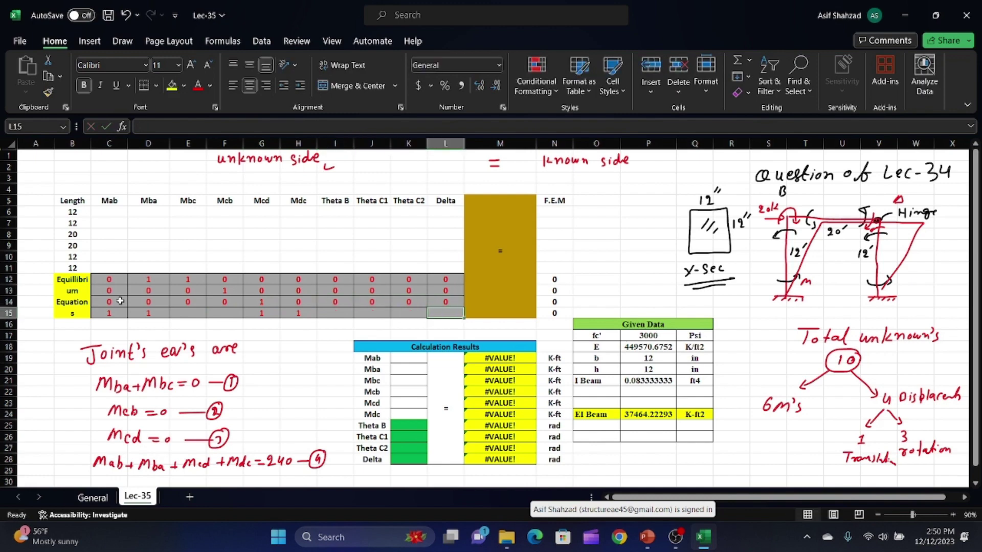
{"action": "type", "text": "0"}
{"action": "key", "text": "Left"}
{"action": "key", "text": "Left"}
{"action": "type", "text": "0"}
{"action": "key", "text": "Left"}
{"action": "type", "text": "0"}
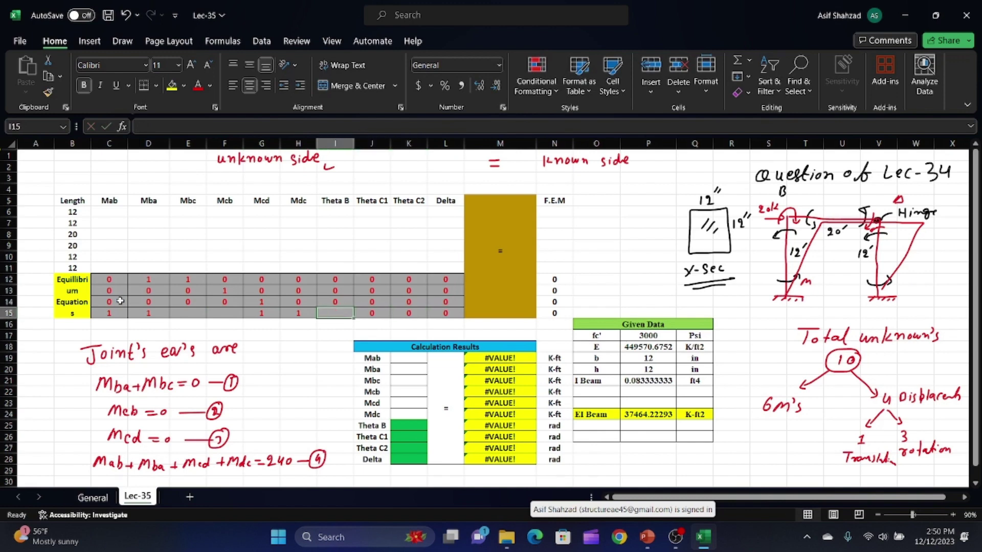
Step: Enter 0 under Mcb and Mbc in row 15
{"action": "key", "text": "Left"}
{"action": "key", "text": "Left"}
{"action": "key", "text": "Left"}
{"action": "type", "text": "0"}
{"action": "key", "text": "Left"}
{"action": "type", "text": "0"}
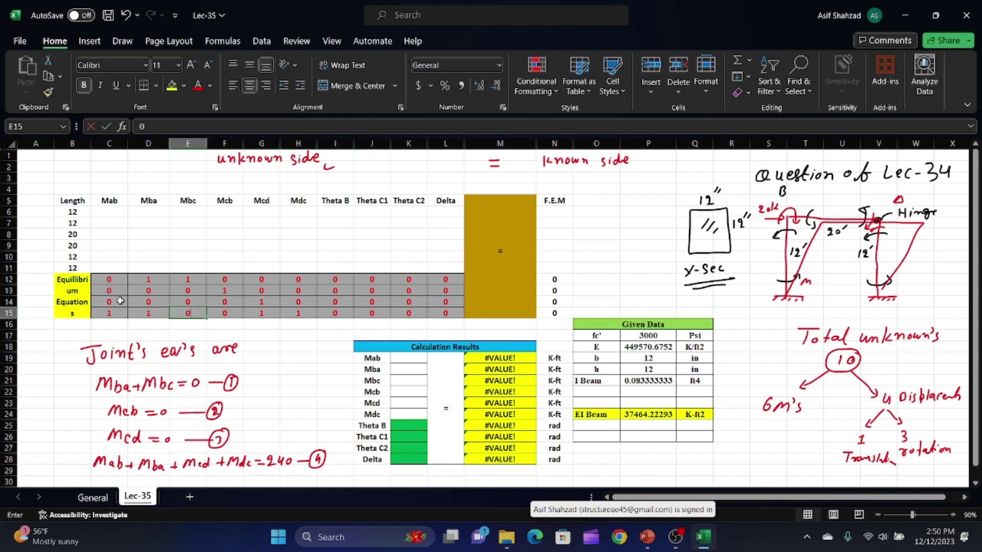
{"action": "key", "text": "Left"}
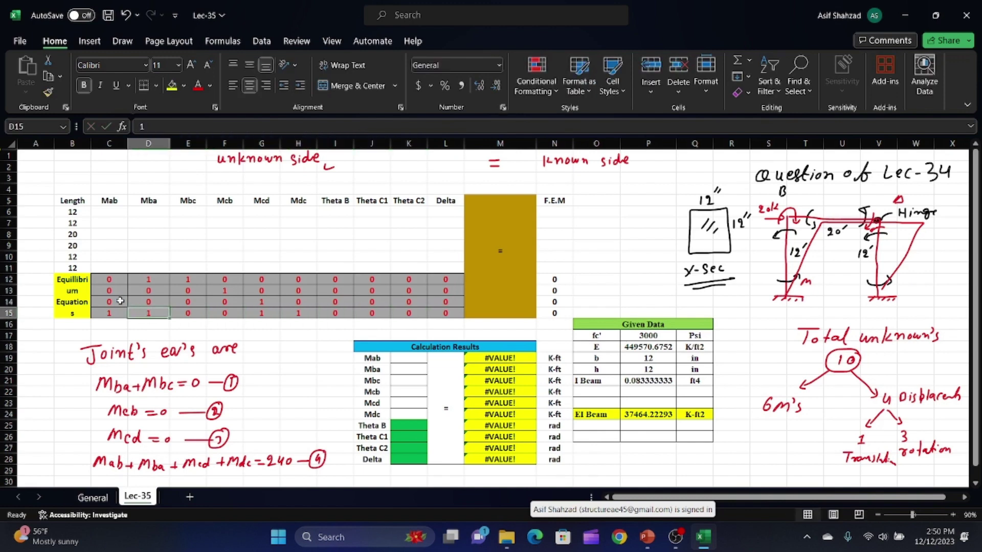
Step: Open the General sheet to review the rearranged slope deflection equation for the Mab row
{"action": "left_click", "coordinate": [116, 210]}
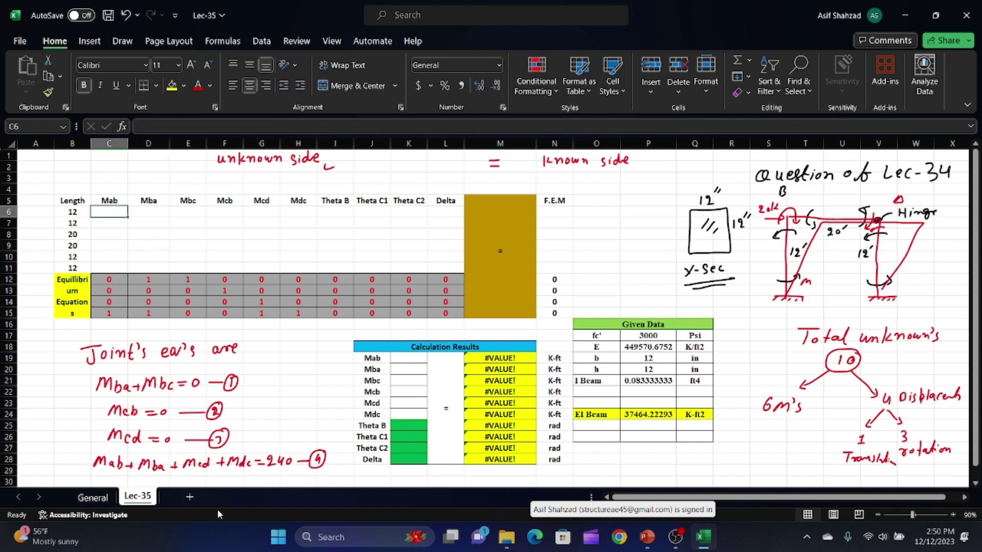
{"action": "left_click", "coordinate": [93, 498]}
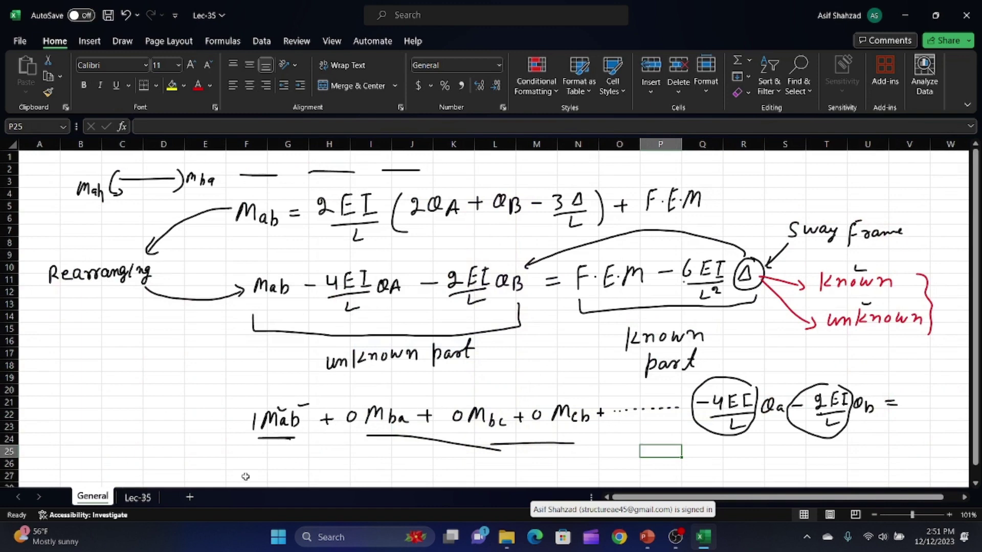
Step: Return to the Lec-35 sheet and fill the moment columns Mab to Mdc with 0 in rows 6 to 11 (C6:H11)
{"action": "left_click", "coordinate": [145, 503]}
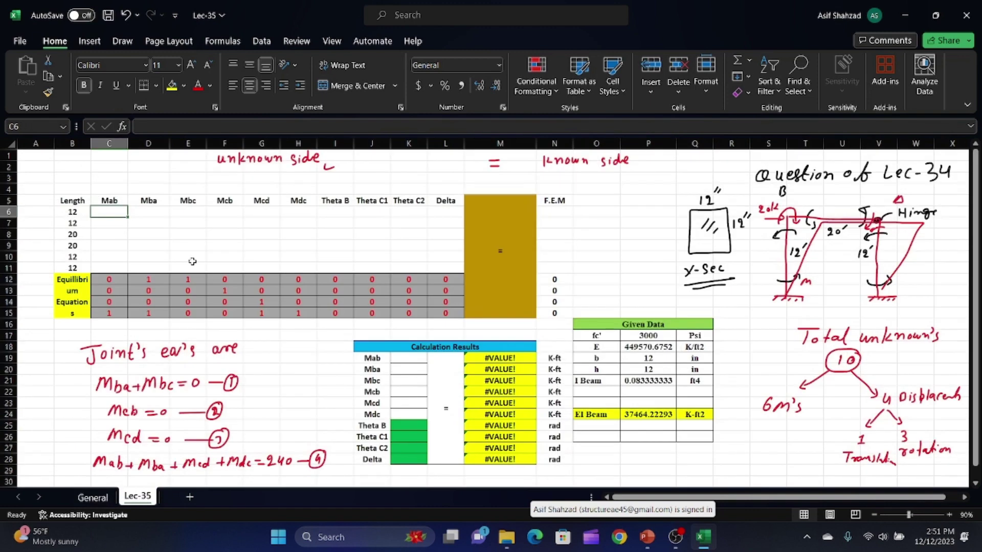
{"action": "type", "text": "0"}
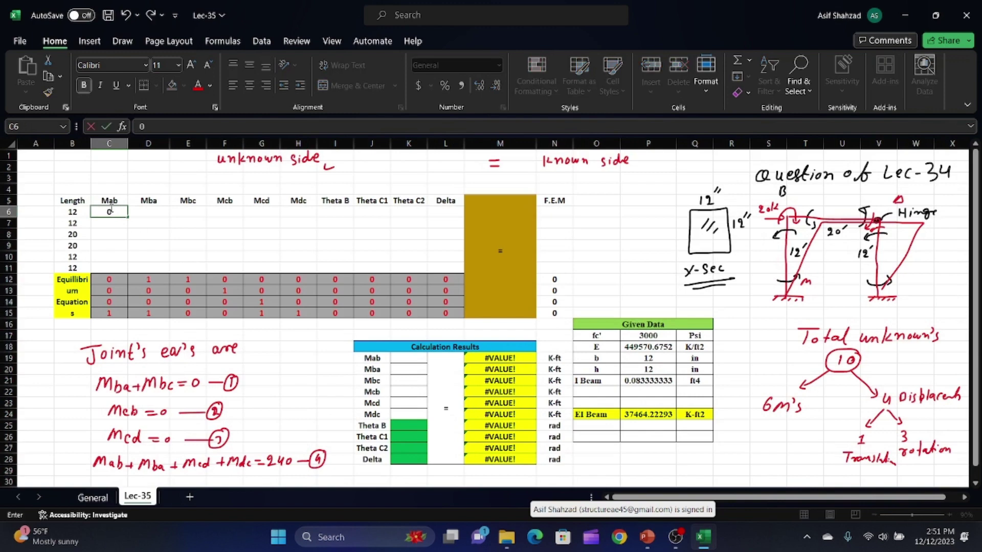
{"action": "left_click", "coordinate": [188, 223]}
{"action": "left_click", "coordinate": [118, 211]}
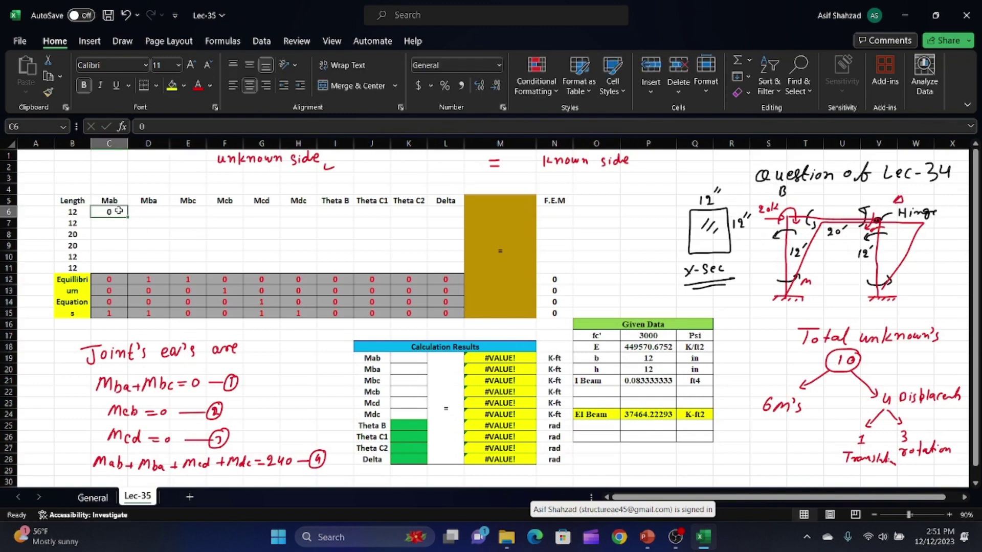
{"action": "left_click_drag", "start_coordinate": [127, 217], "coordinate": [318, 268]}
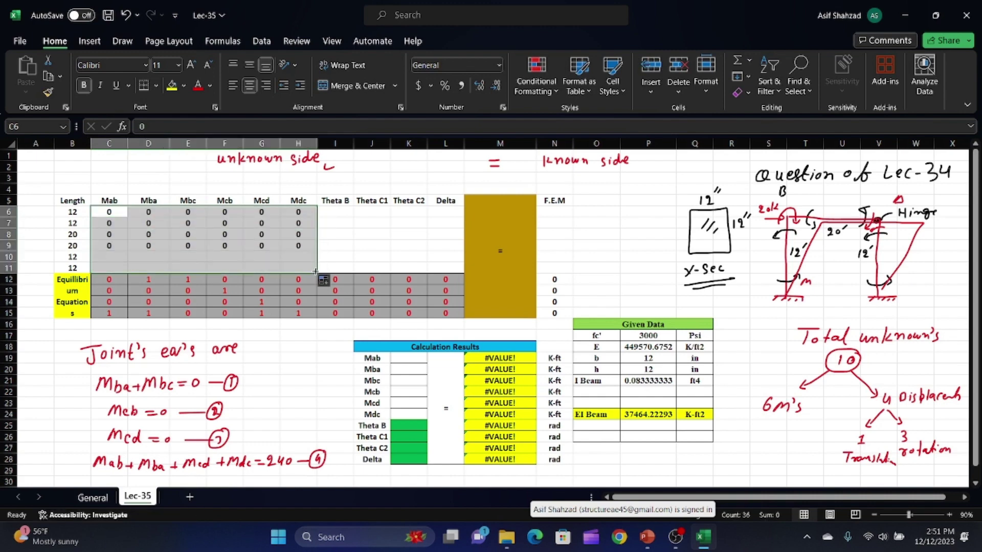
{"action": "left_click", "coordinate": [379, 252]}
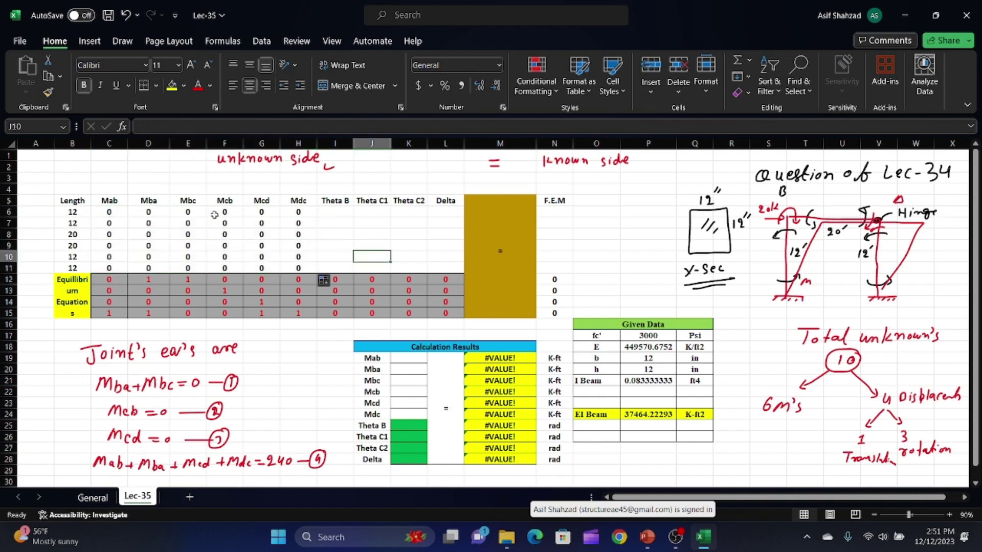
Step: Enter the diagonal coefficient 1 for Mab in row 6, Mba in row 7 and Mbc in row 8
{"action": "left_click", "coordinate": [109, 213]}
{"action": "type", "text": "1"}
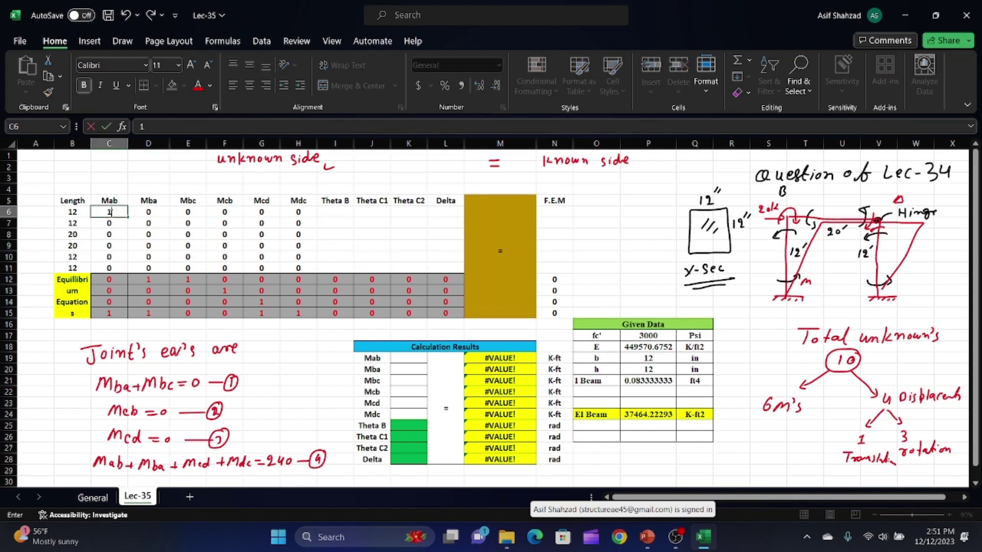
{"action": "key", "text": "Return"}
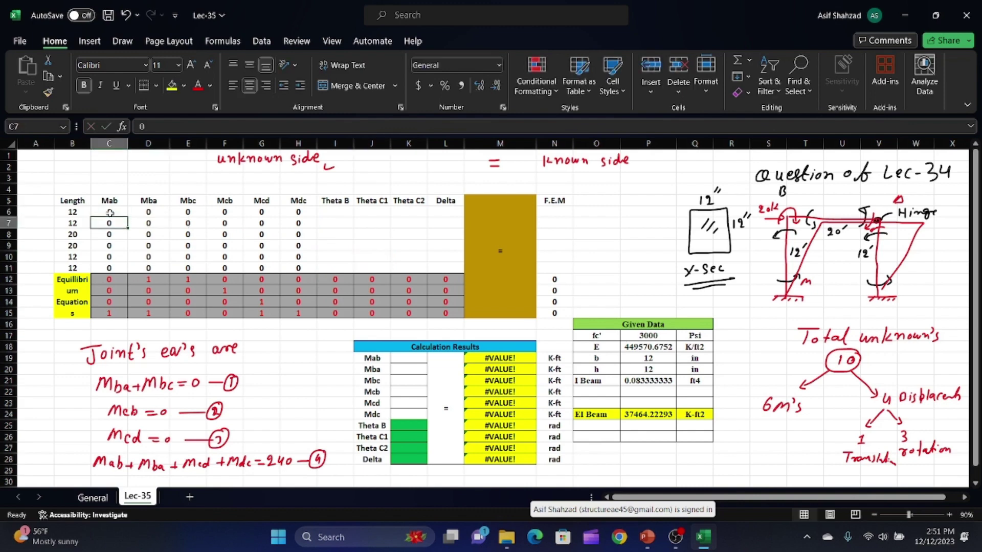
{"action": "key", "text": "Right"}
{"action": "type", "text": "1"}
{"action": "key", "text": "Return"}
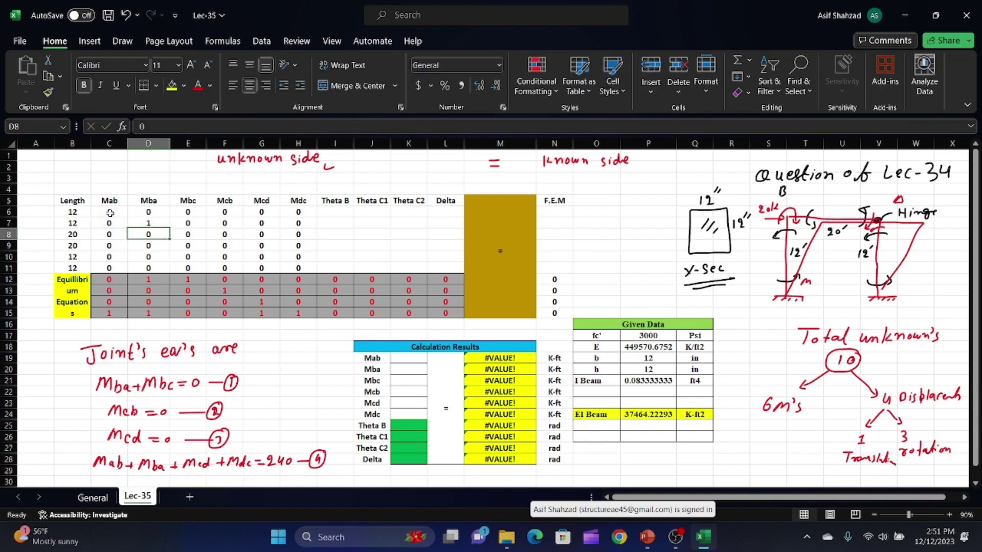
{"action": "key", "text": "Right"}
{"action": "type", "text": "1"}
{"action": "key", "text": "Return"}
Step: Enter the diagonal coefficient 1 for Mcb in row 9, Mcd in row 10 and Mdc in row 11
{"action": "key", "text": "Right"}
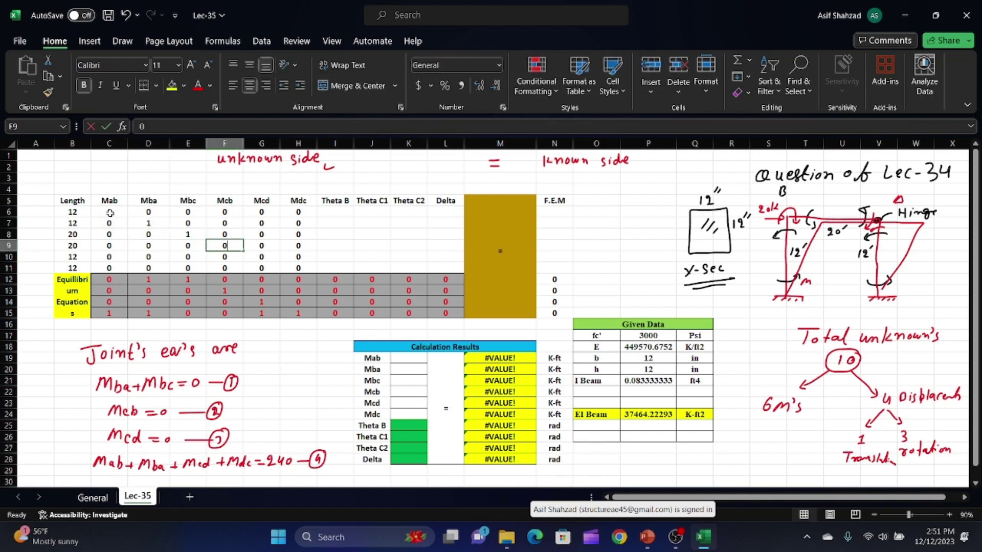
{"action": "type", "text": "1"}
{"action": "key", "text": "Return"}
{"action": "key", "text": "Right"}
{"action": "type", "text": "1"}
{"action": "key", "text": "Return"}
{"action": "key", "text": "Right"}
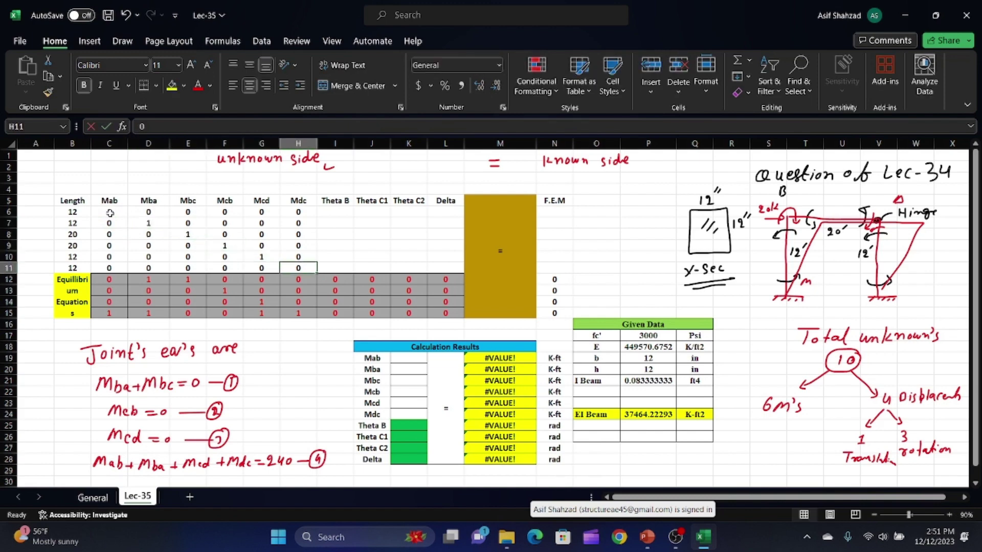
{"action": "type", "text": "1"}
{"action": "left_click", "coordinate": [324, 237]}
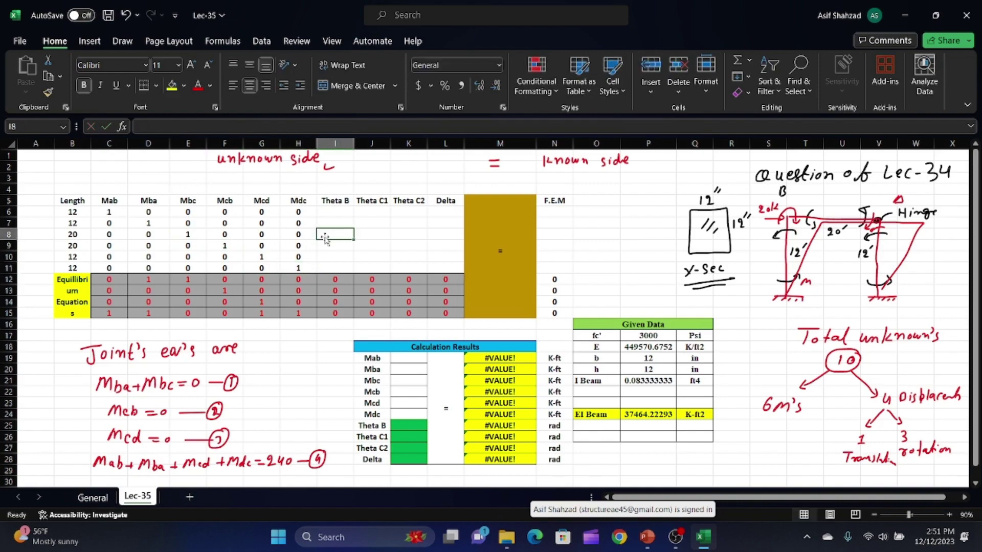
Step: Check the rotation terms on the General sheet, and enter =-4*P24/B6 under Theta B in row 6 of Lec-35
{"action": "left_click", "coordinate": [93, 497]}
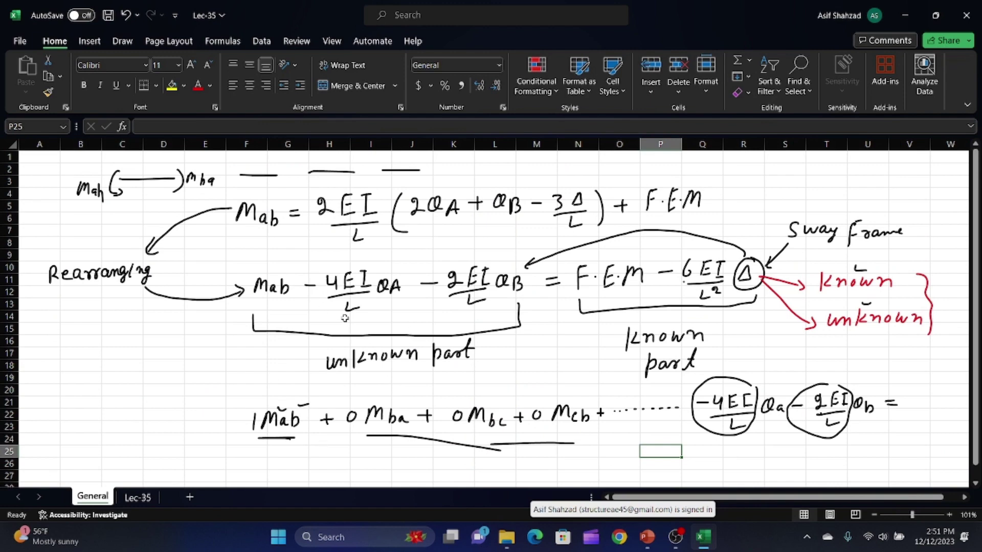
{"action": "left_click", "coordinate": [138, 499]}
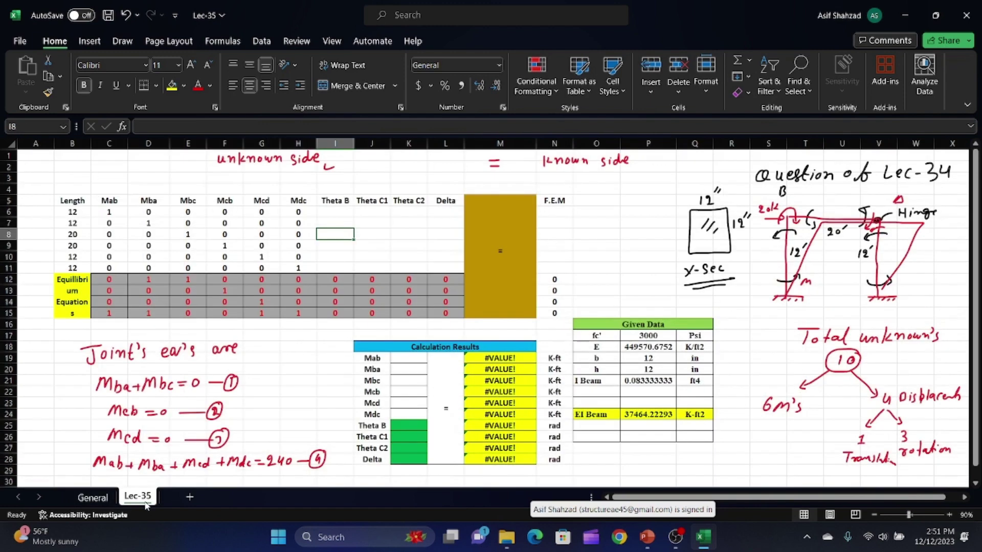
{"action": "left_click", "coordinate": [337, 210]}
{"action": "type", "text": "="}
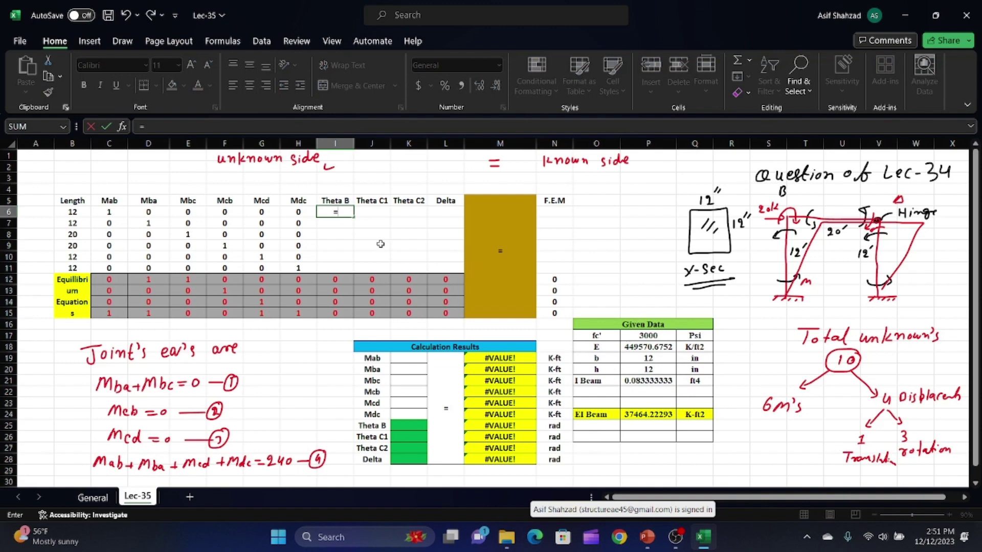
{"action": "type", "text": "-4"}
{"action": "left_click", "coordinate": [647, 416]}
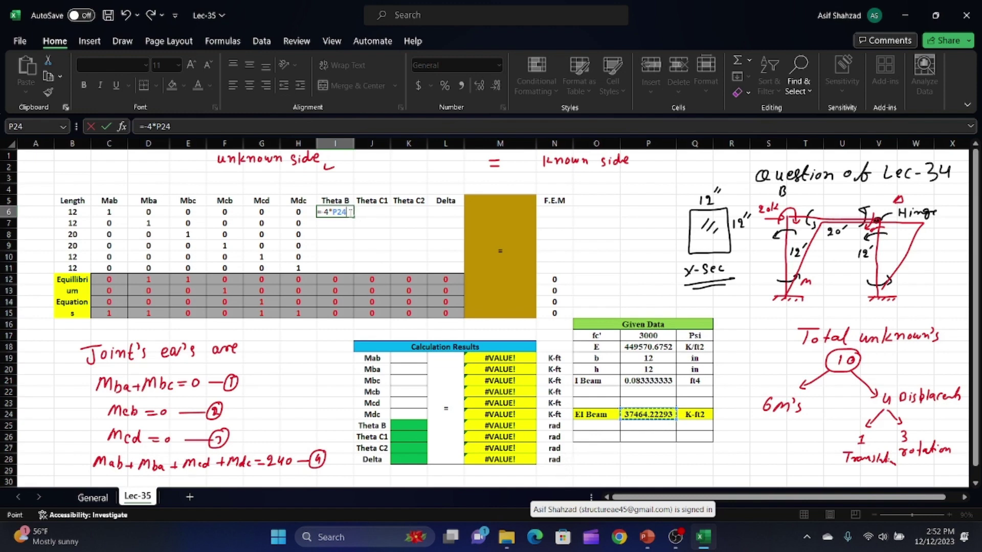
{"action": "type", "text": "/"}
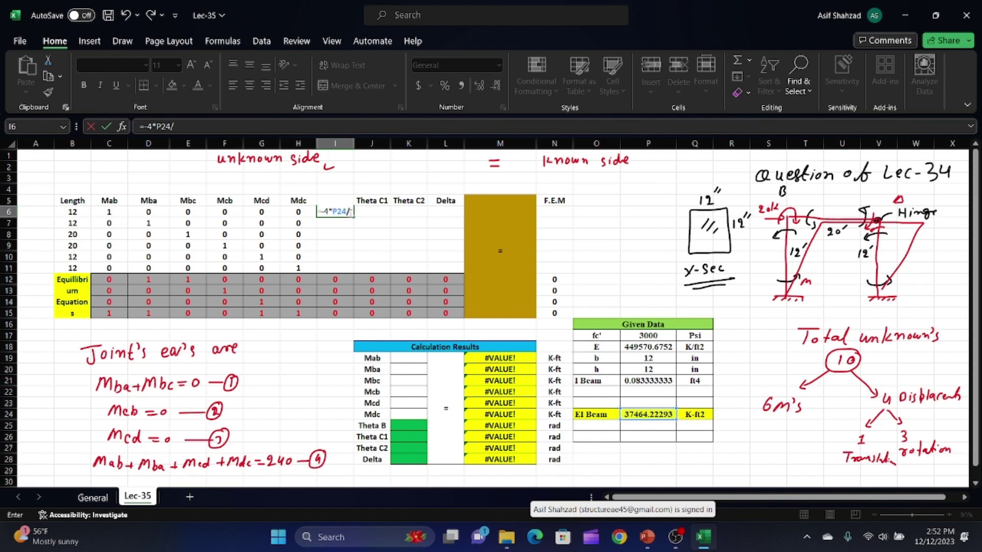
{"action": "left_click", "coordinate": [71, 214]}
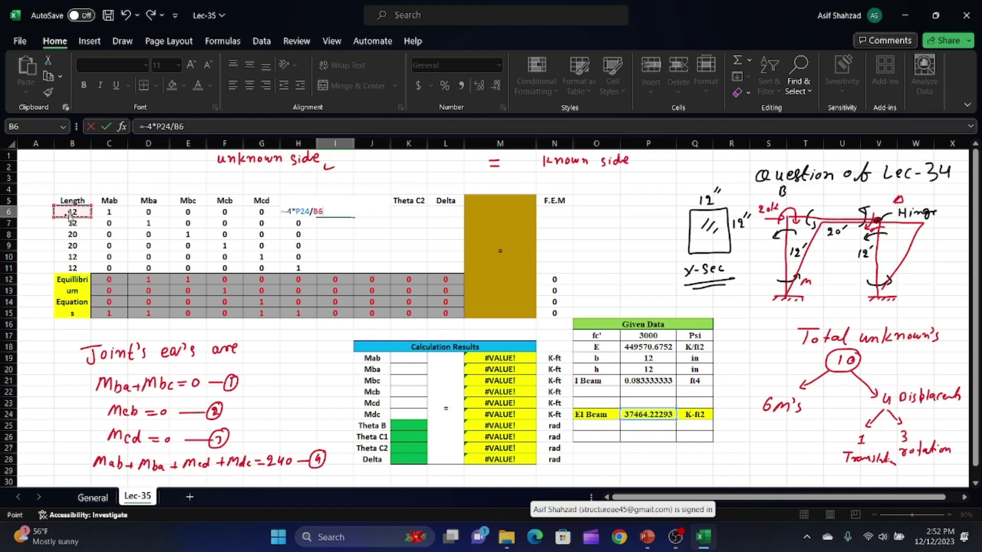
{"action": "key", "text": "Return"}
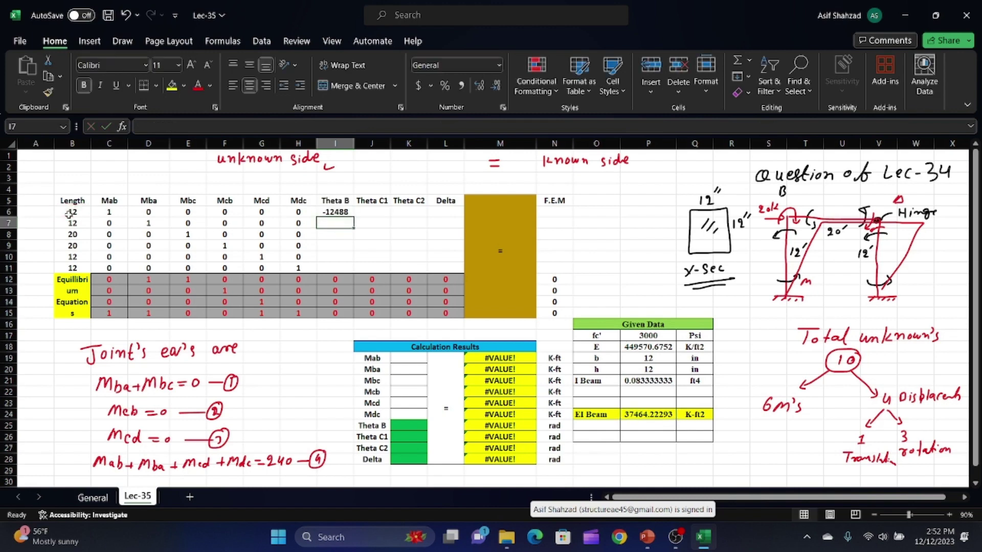
Step: Change the multiplier in the row 6 Theta B formula to -2, giving =-2*P24/B6
{"action": "left_click", "coordinate": [372, 210]}
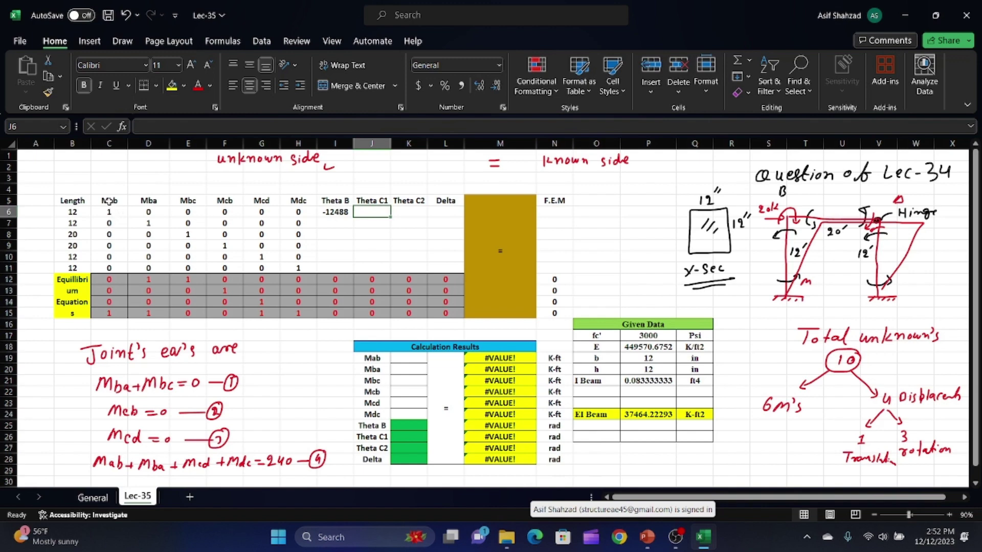
{"action": "double_click", "coordinate": [343, 211]}
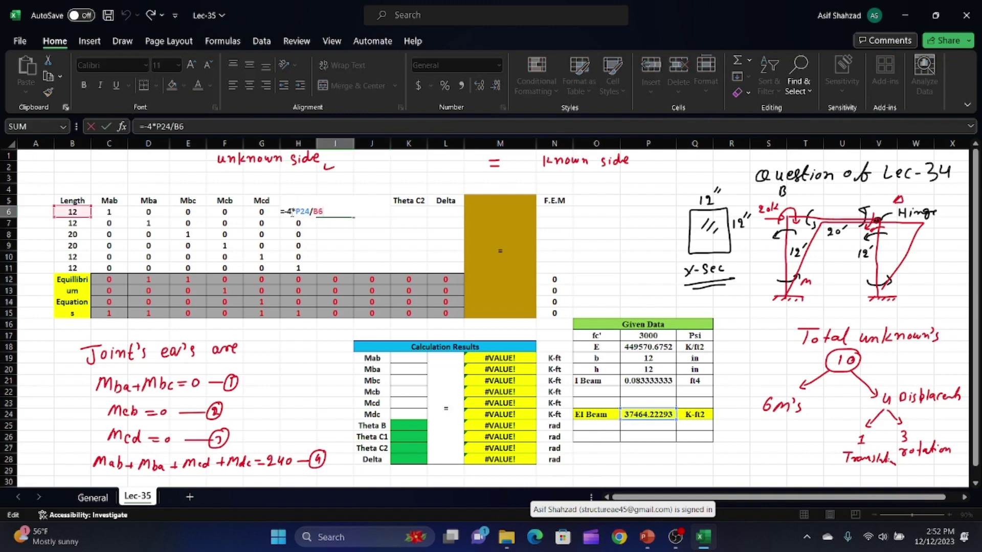
{"action": "key", "text": "BackSpace"}
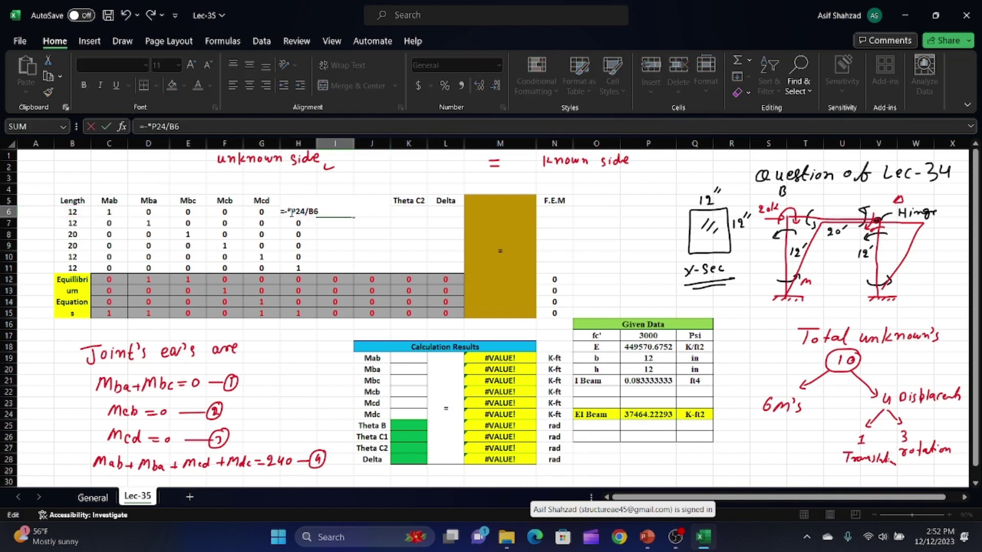
{"action": "type", "text": "2"}
{"action": "key", "text": "Return"}
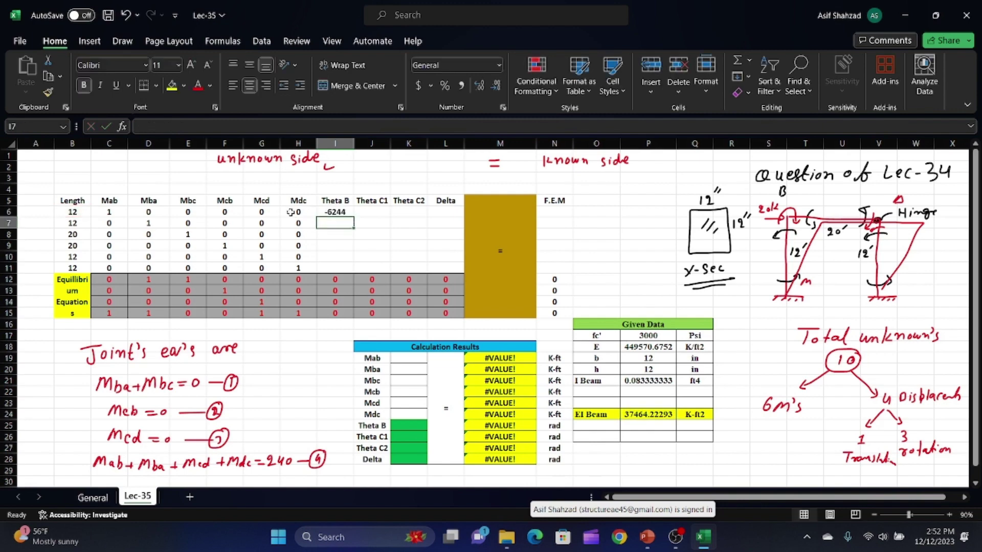
Step: Enter 0 under Theta C1 and Theta C2 in row 6
{"action": "left_click", "coordinate": [375, 213]}
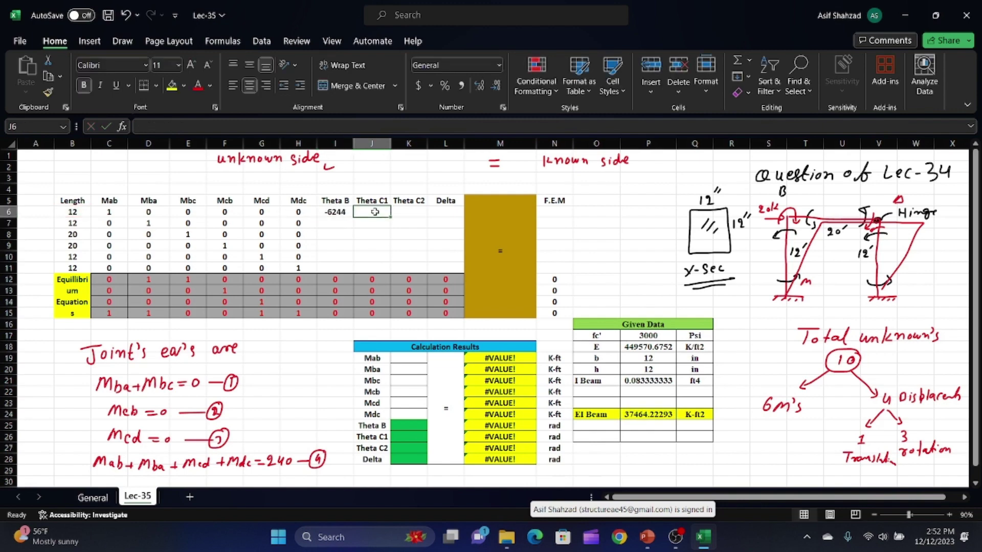
{"action": "type", "text": "0"}
{"action": "key", "text": "Tab"}
{"action": "type", "text": "0"}
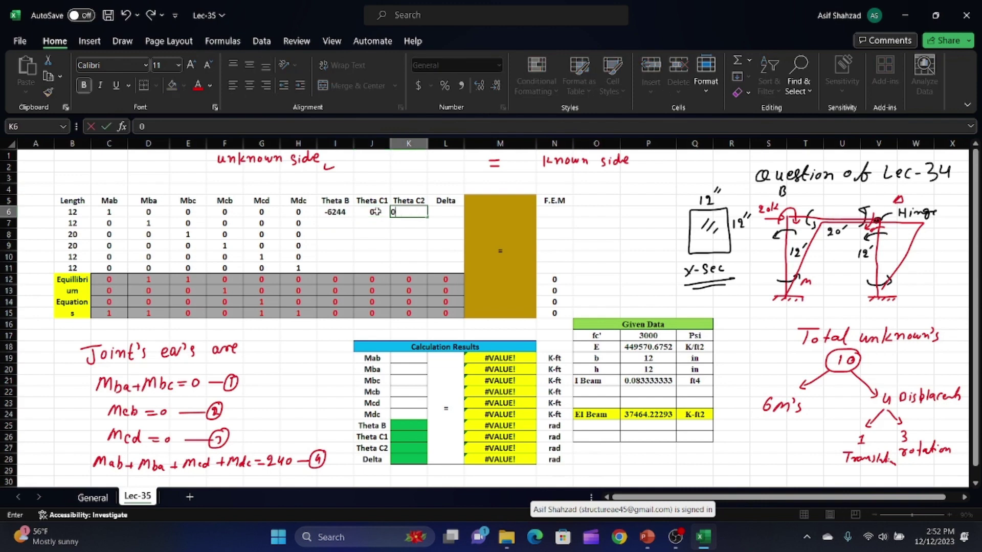
{"action": "key", "text": "Tab"}
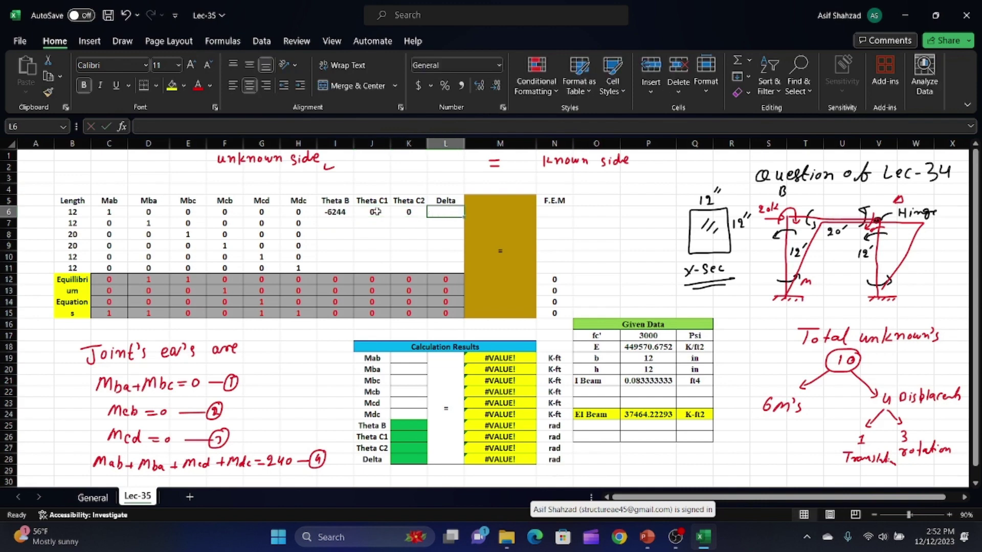
Step: Enter the sway coefficient formula =6*P24/B6^2 under Delta in row 6
{"action": "type", "text": "6*"}
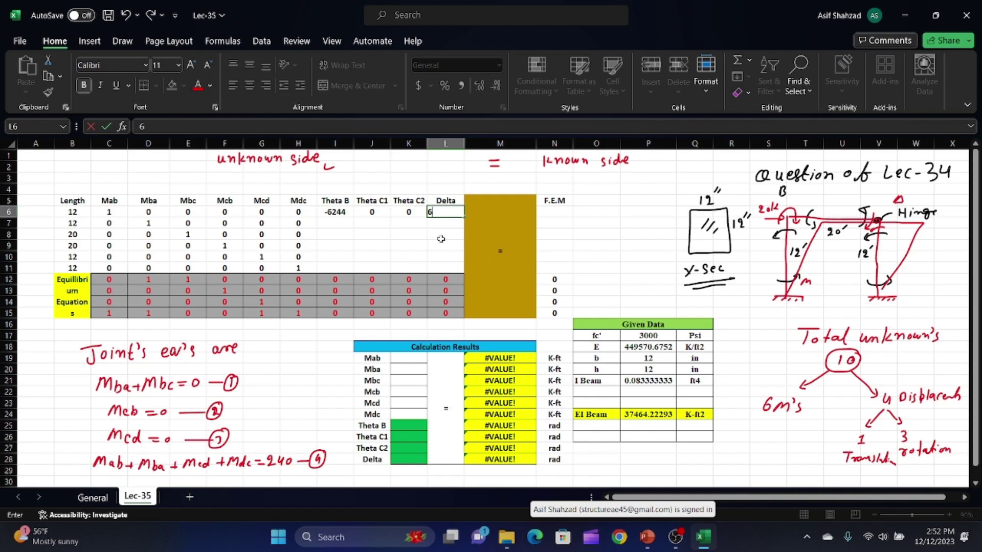
{"action": "left_click", "coordinate": [632, 415]}
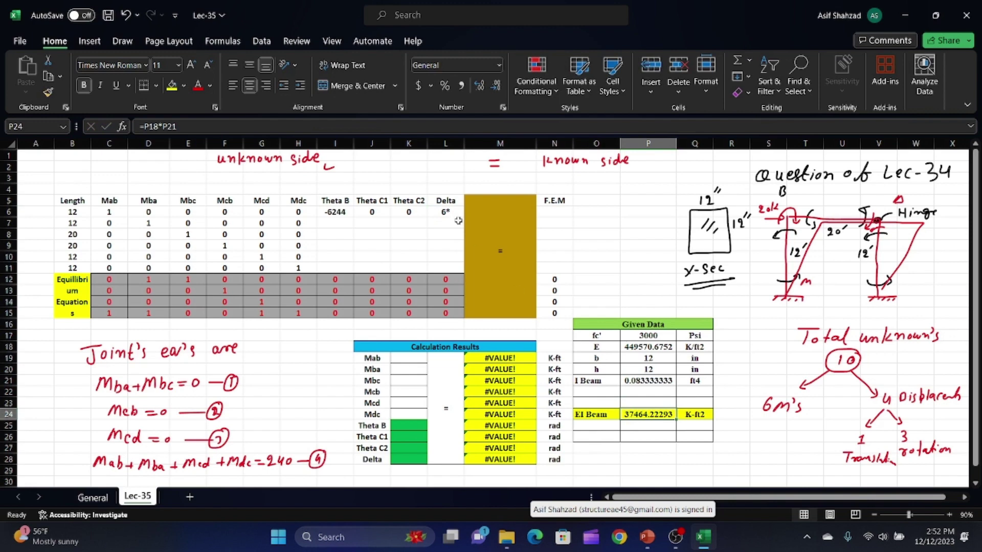
{"action": "double_click", "coordinate": [428, 212]}
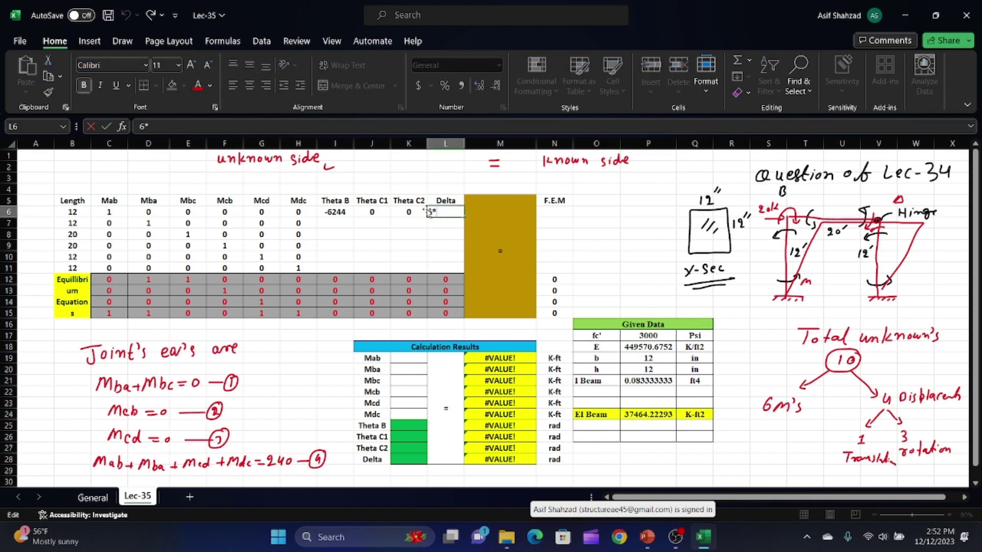
{"action": "type", "text": "="}
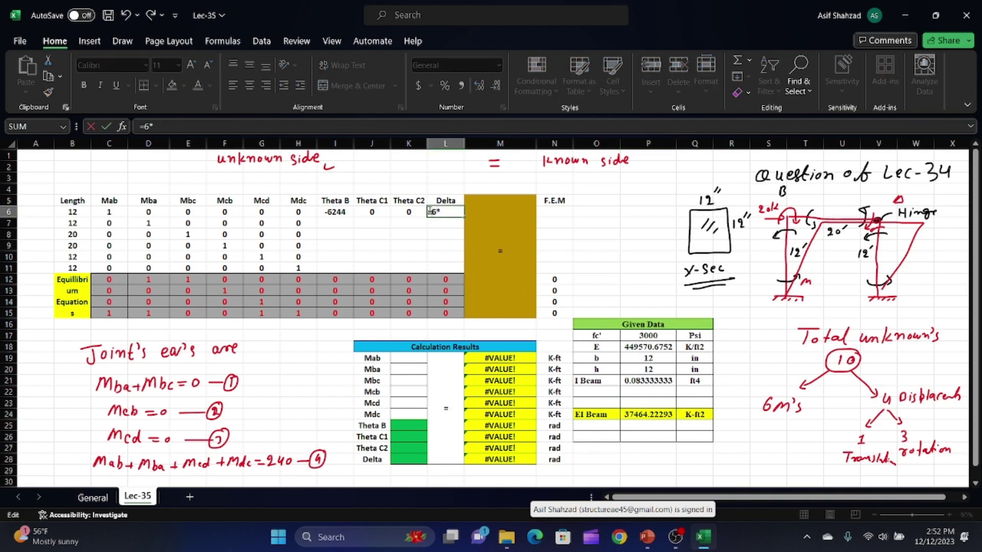
{"action": "left_click", "coordinate": [644, 414]}
{"action": "type", "text": "/"}
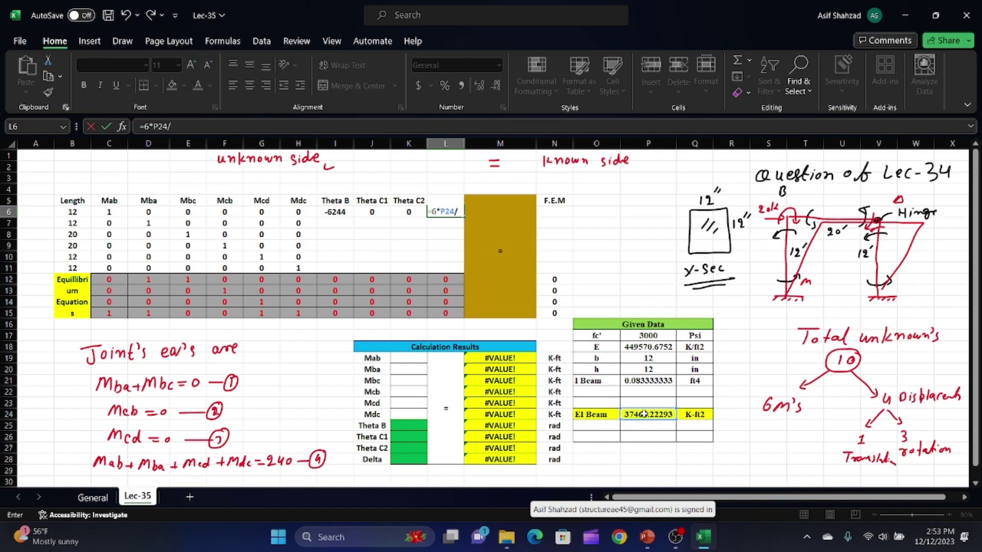
{"action": "left_click", "coordinate": [65, 209]}
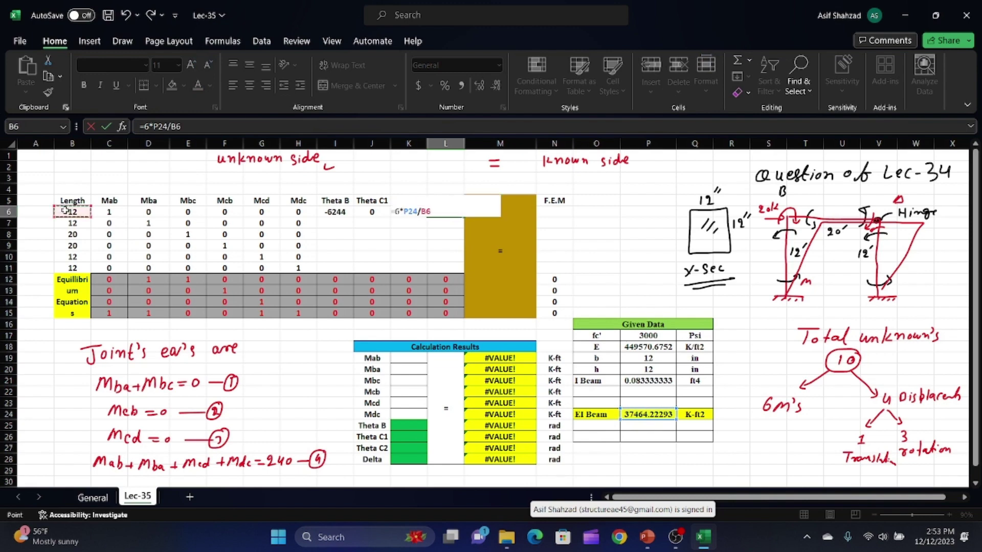
{"action": "type", "text": "^2"}
{"action": "key", "text": "Return"}
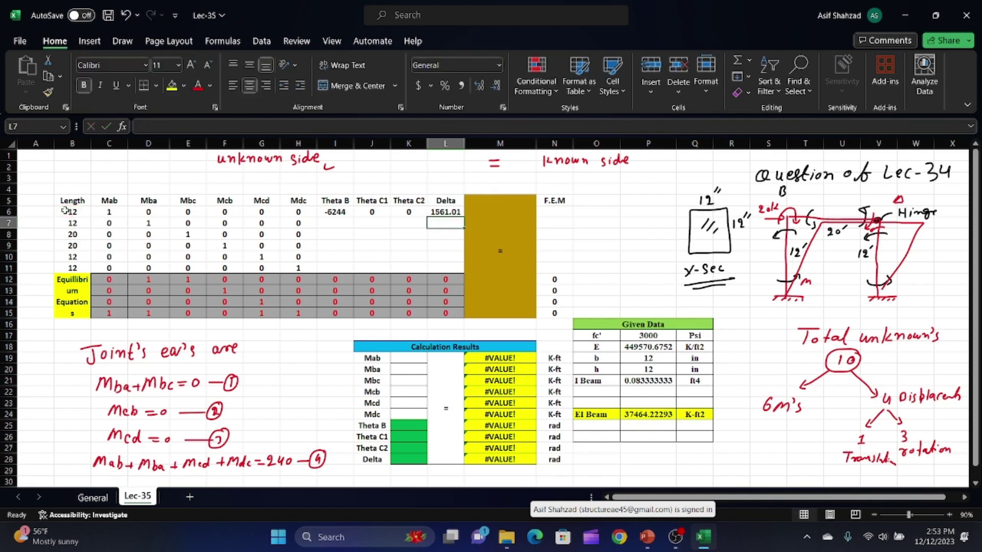
Step: Compare the sway term in the General sheet's slope deflection equation with the row 6 Delta formula on Lec-35
{"action": "left_click", "coordinate": [91, 497]}
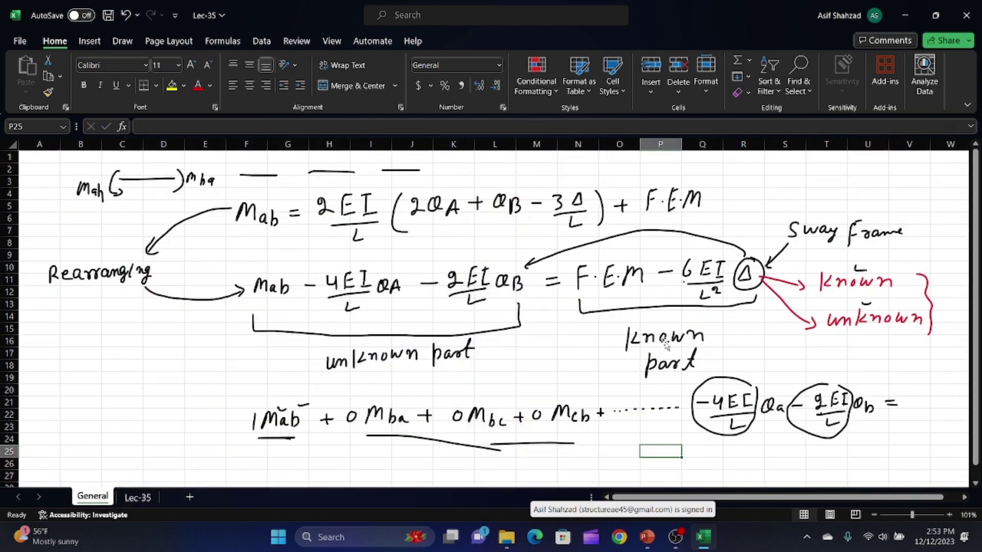
{"action": "left_click", "coordinate": [137, 497]}
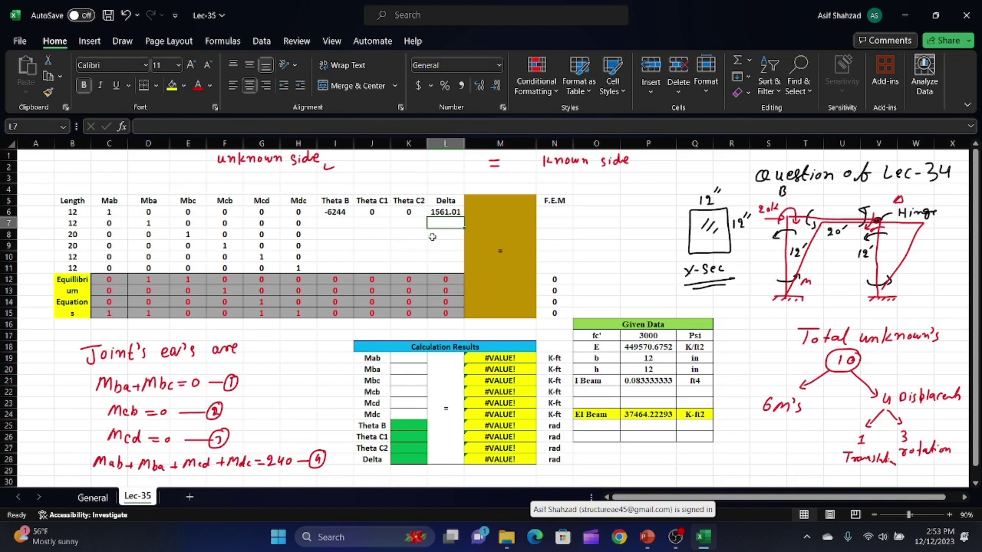
{"action": "double_click", "coordinate": [458, 212]}
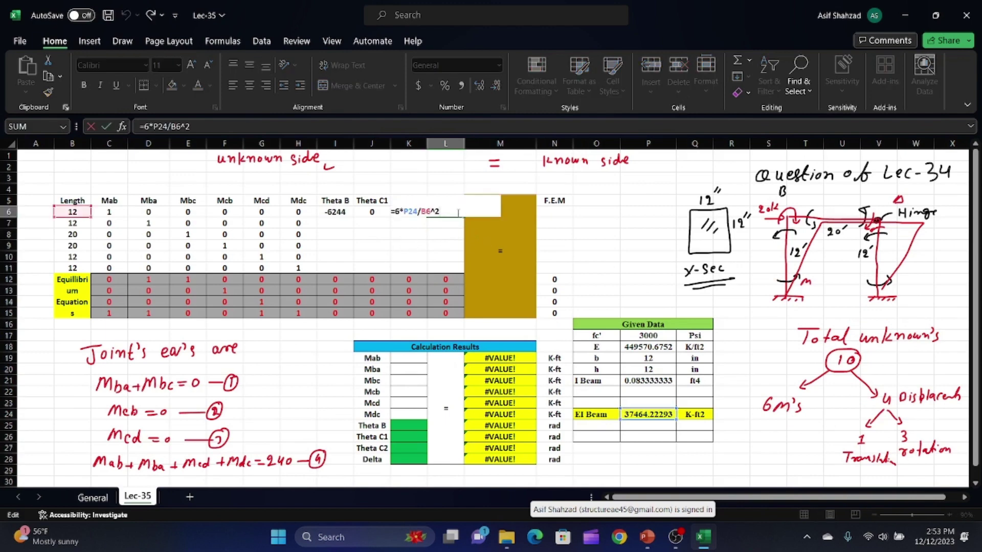
{"action": "key", "text": "Escape"}
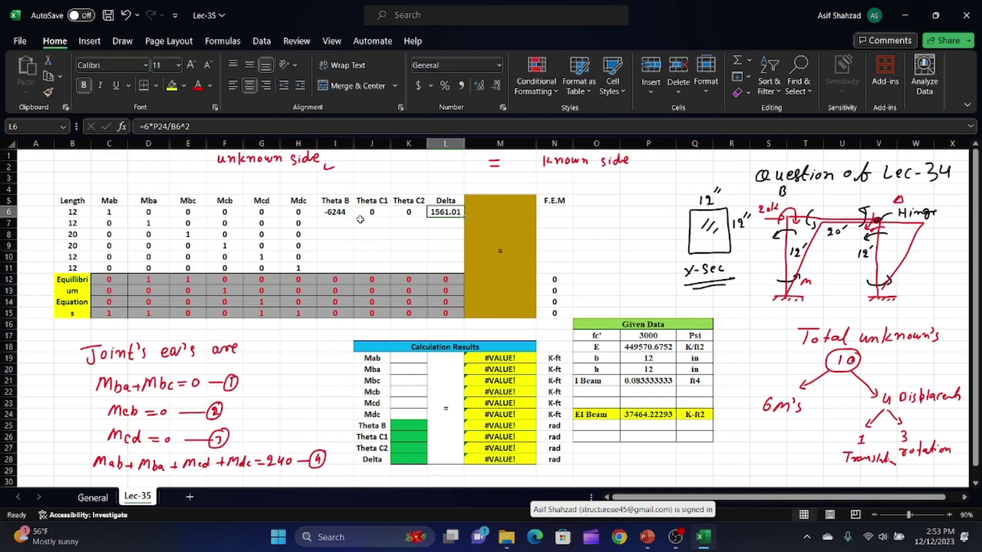
Step: Enter =I6*2 under Theta B in row 7, doubling the row 6 rotation coefficient
{"action": "left_click", "coordinate": [336, 220]}
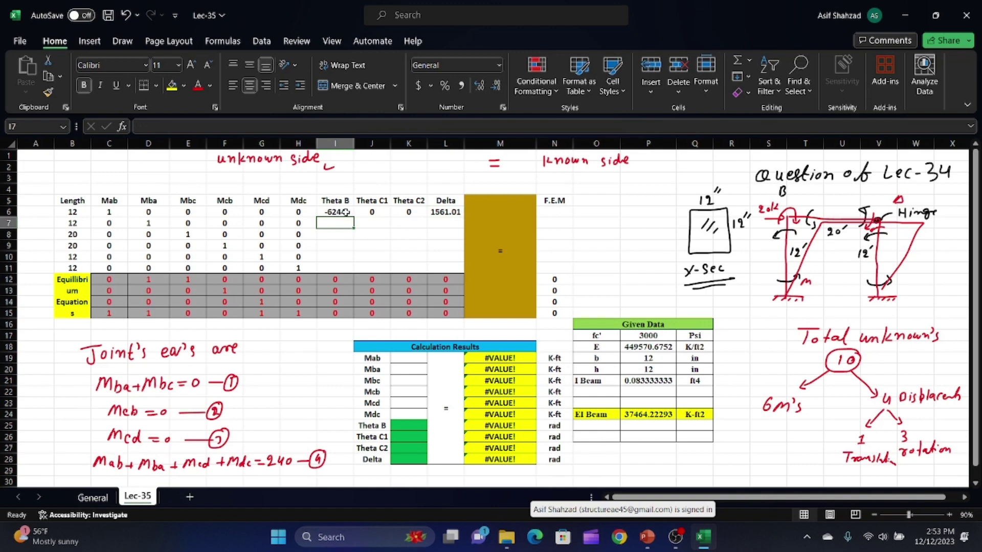
{"action": "type", "text": "="}
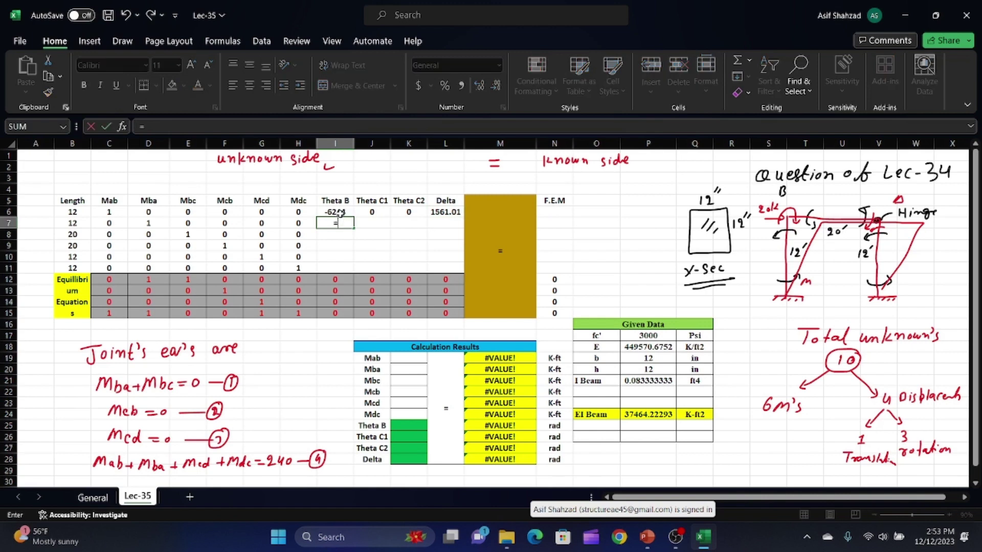
{"action": "left_click", "coordinate": [340, 213]}
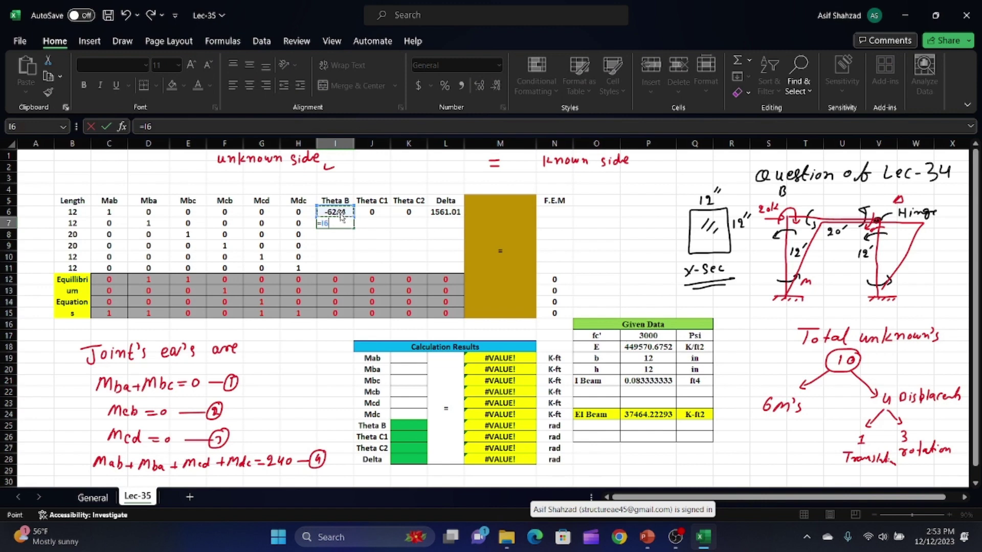
{"action": "type", "text": "*2"}
{"action": "key", "text": "Return"}
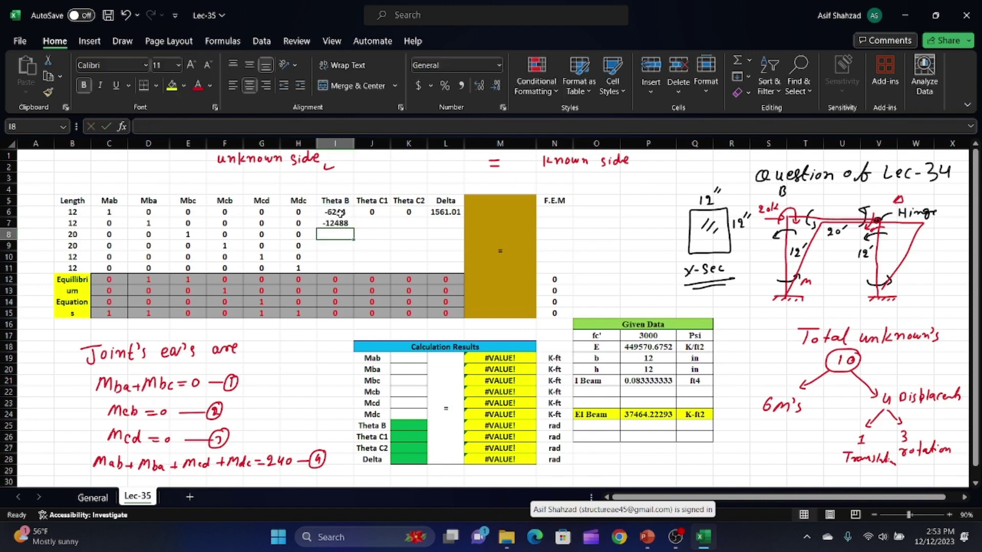
Step: Enter 0 under Theta C1 and Theta C2 in row 7
{"action": "left_click", "coordinate": [374, 221]}
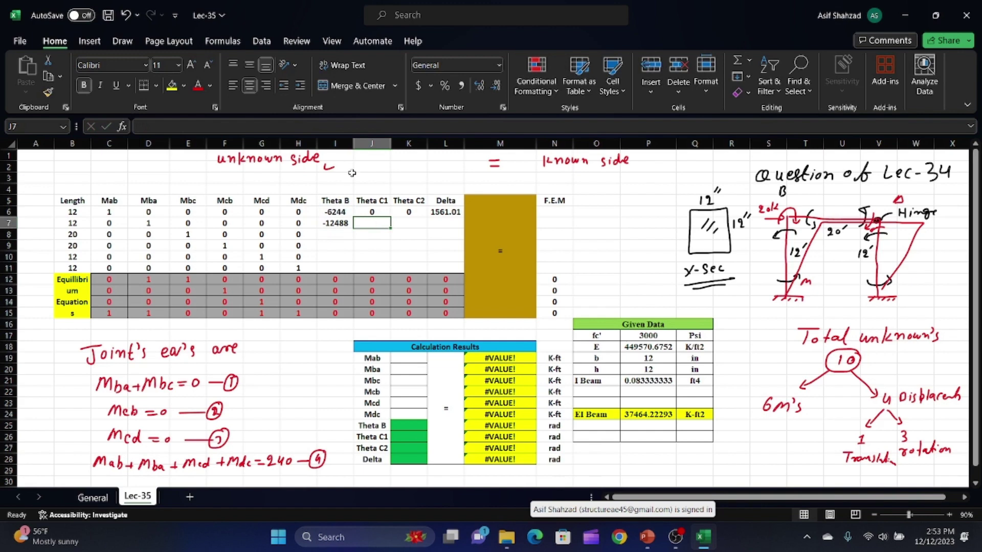
{"action": "type", "text": "0"}
{"action": "key", "text": "Tab"}
{"action": "type", "text": "0"}
{"action": "key", "text": "Tab"}
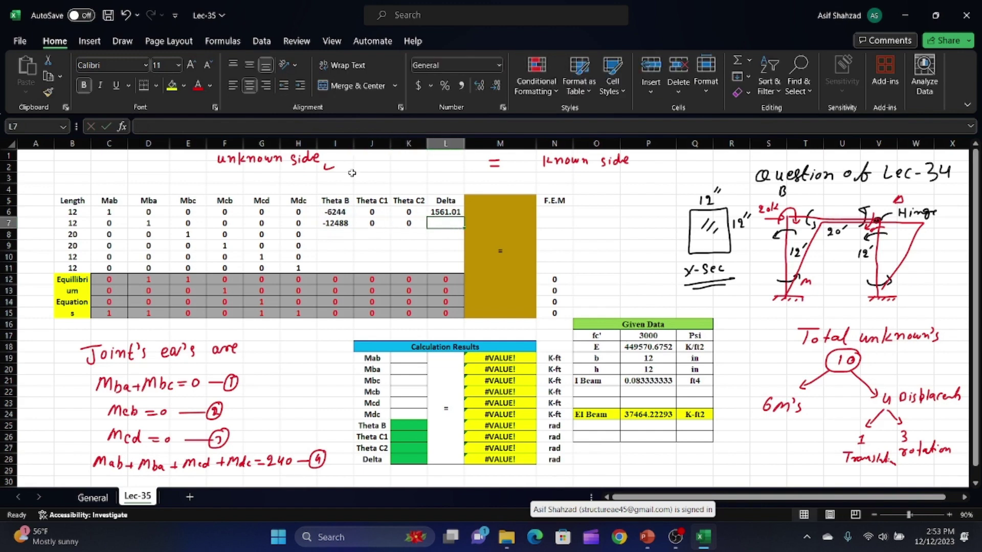
Step: Enter =L6 under Delta in row 7 and review the row 6 sway formula it refers to
{"action": "type", "text": "="}
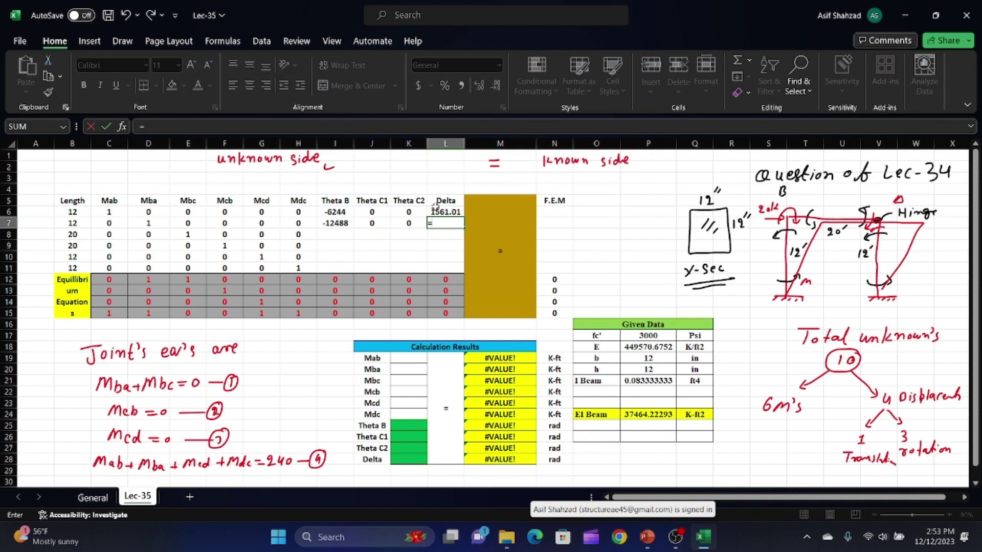
{"action": "left_click", "coordinate": [449, 211]}
{"action": "key", "text": "Return"}
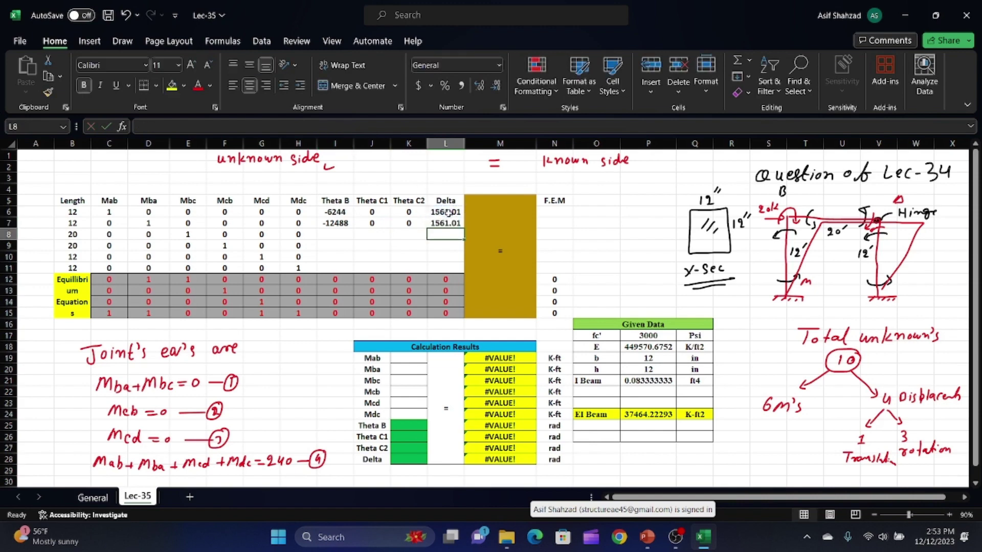
{"action": "double_click", "coordinate": [448, 213]}
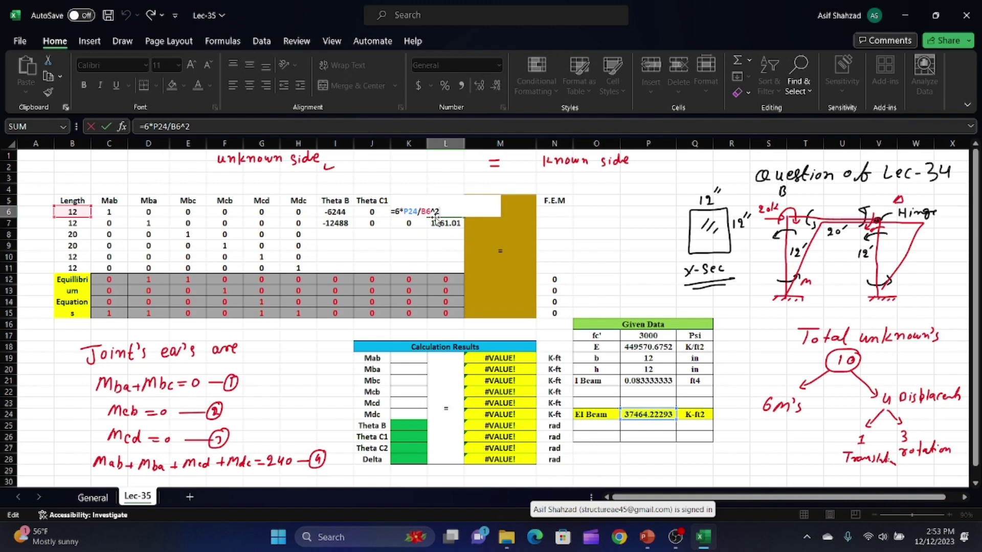
{"action": "key", "text": "Escape"}
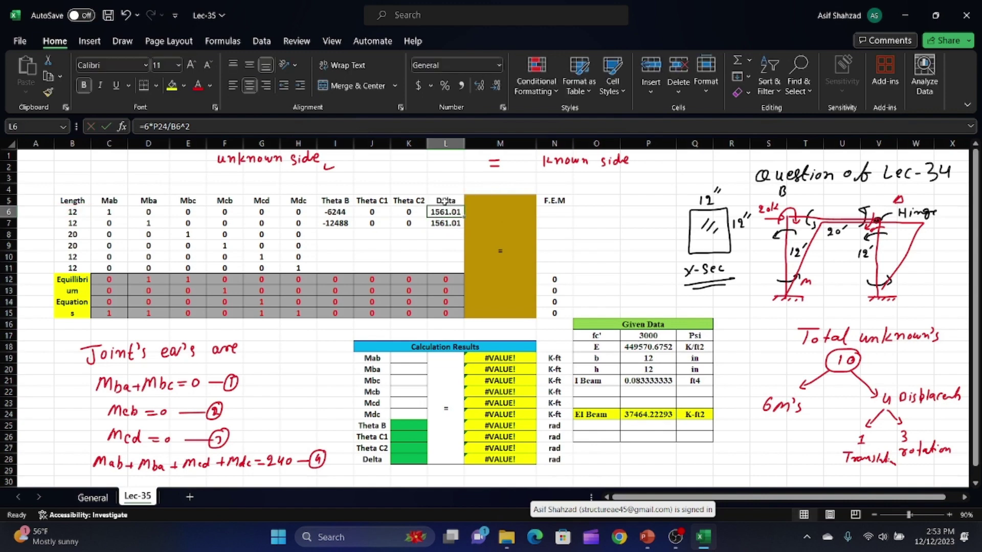
Step: Enter the rotation coefficient formula =-4*P24/B8 under Theta B in row 8
{"action": "left_click", "coordinate": [345, 233]}
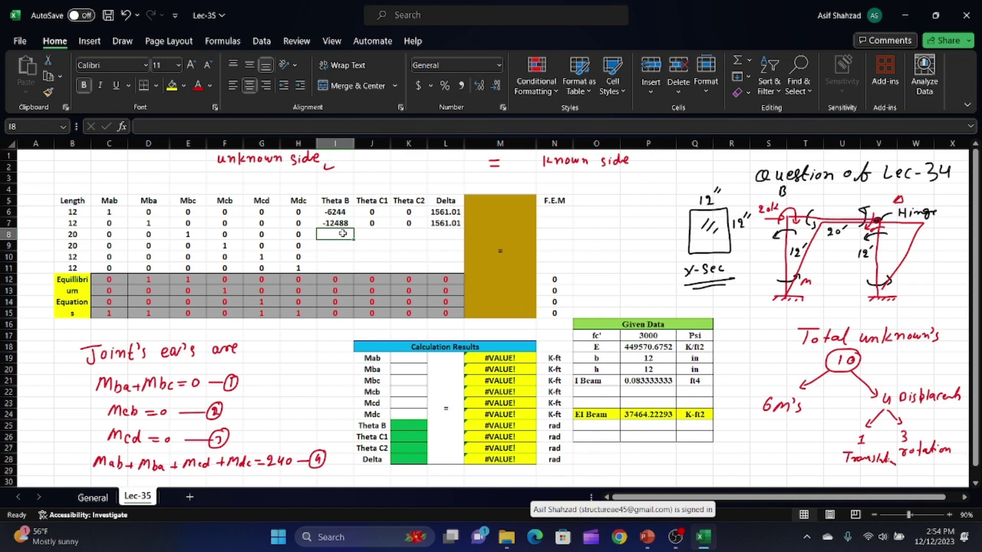
{"action": "type", "text": "="}
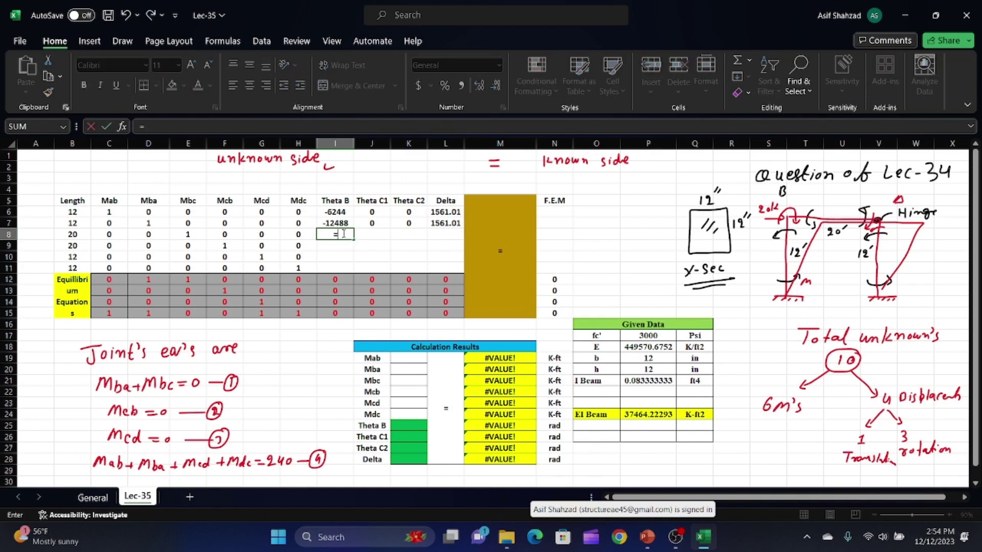
{"action": "type", "text": "-4*"}
{"action": "left_click", "coordinate": [644, 415]}
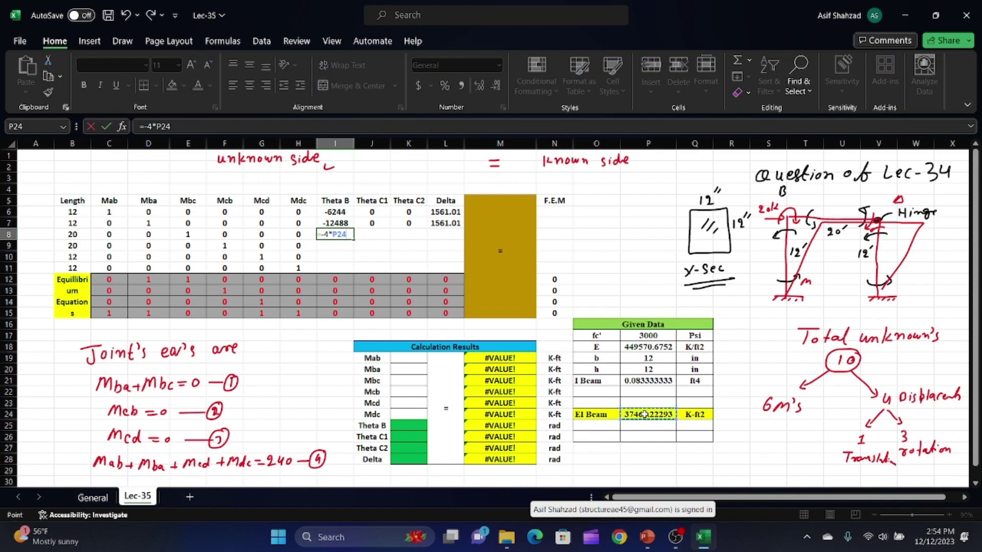
{"action": "type", "text": "/"}
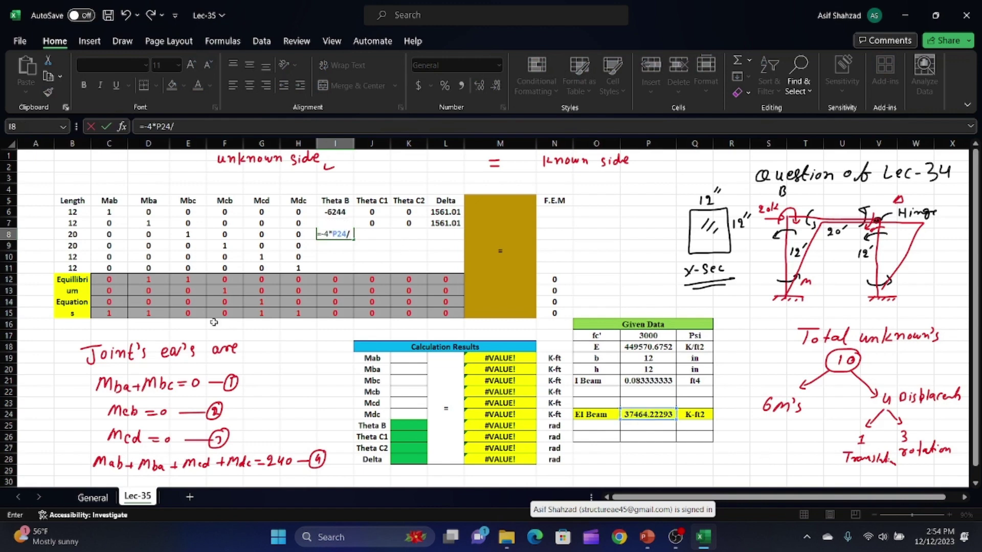
{"action": "left_click", "coordinate": [82, 236]}
{"action": "key", "text": "Return"}
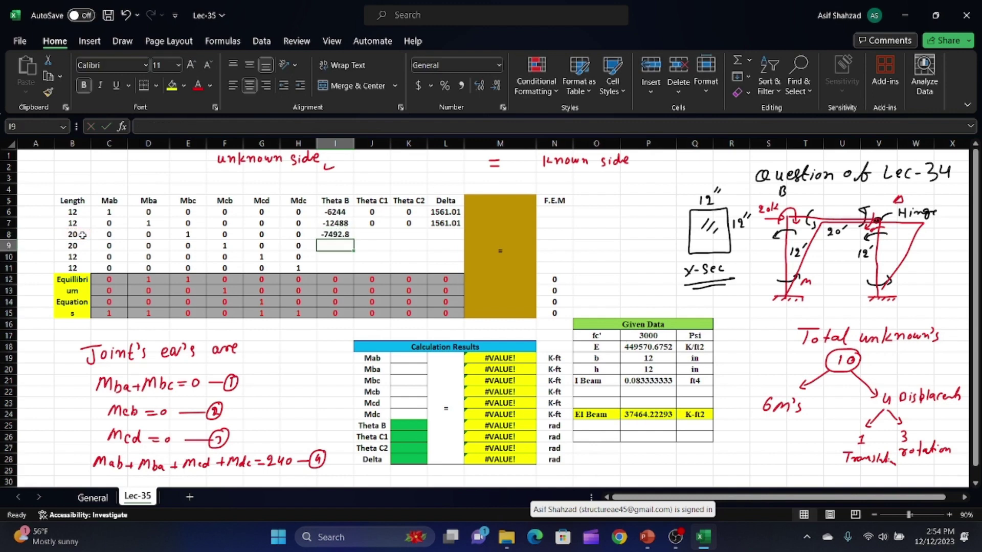
Step: Enter =I8/2 under Theta C1 in row 8, halving the Theta B coefficient of that row
{"action": "left_click", "coordinate": [370, 236]}
{"action": "type", "text": "="}
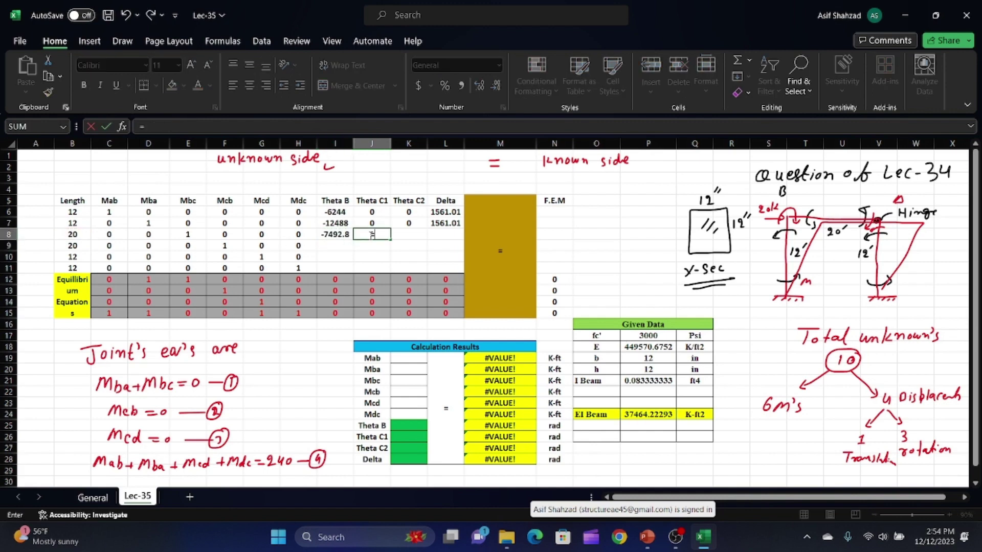
{"action": "left_click", "coordinate": [335, 234]}
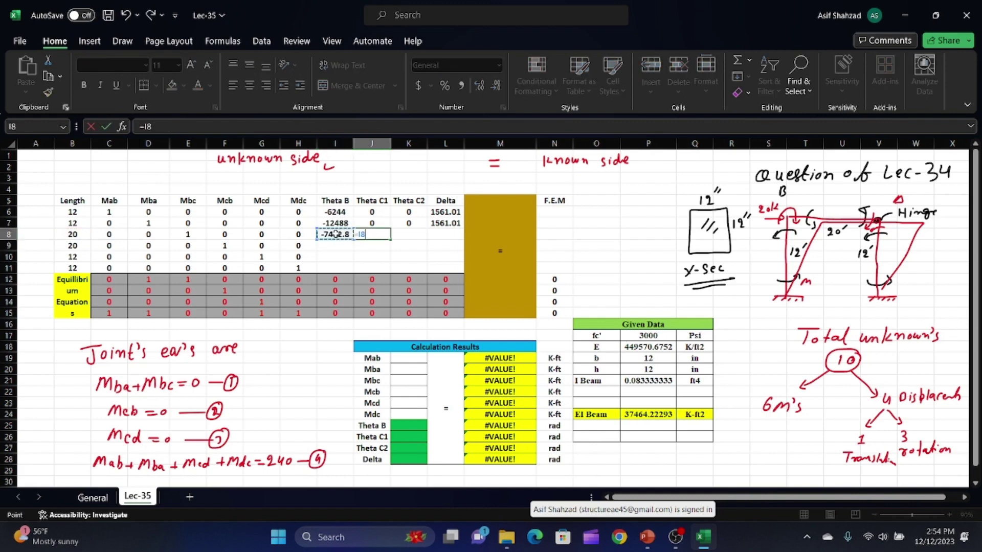
{"action": "type", "text": "/2"}
{"action": "key", "text": "Return"}
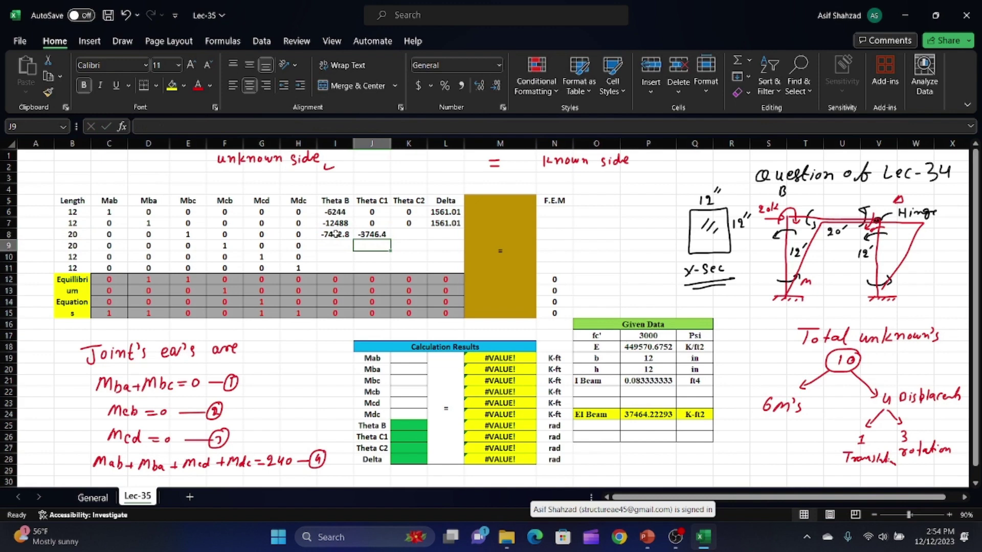
Step: Enter 0 under Theta C2 and Delta in row 8, and 0 under Delta in row 9
{"action": "left_click", "coordinate": [409, 235]}
{"action": "left_click", "coordinate": [412, 269]}
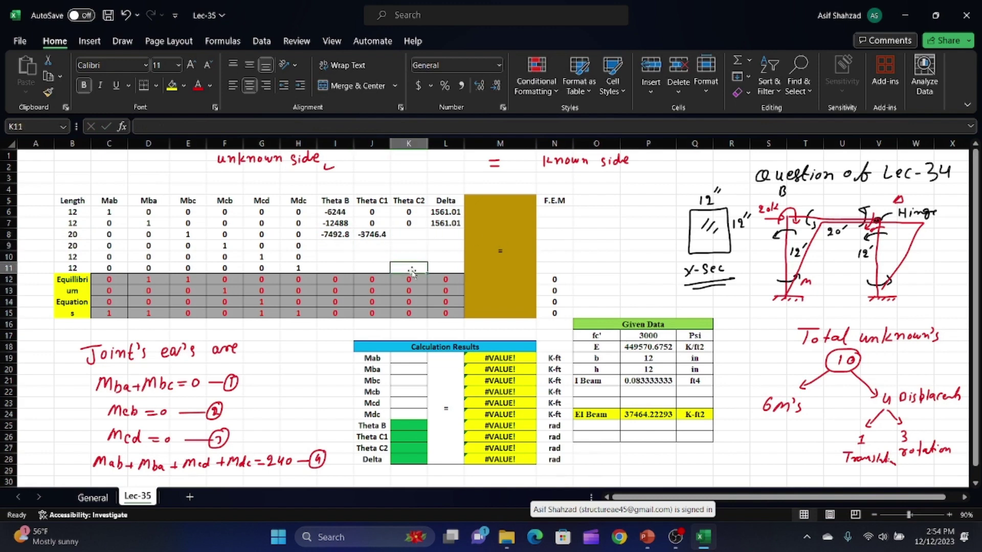
{"action": "left_click", "coordinate": [412, 233]}
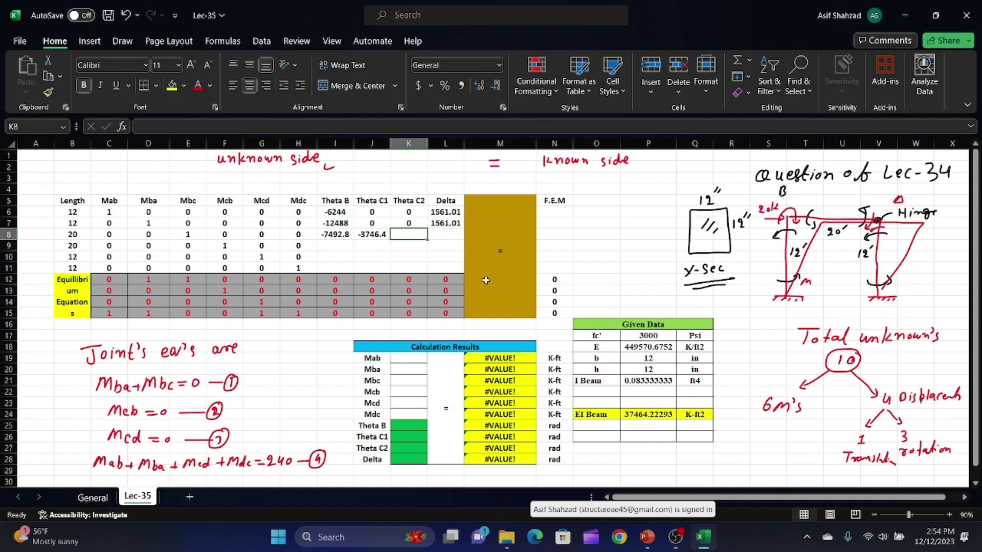
{"action": "type", "text": "0"}
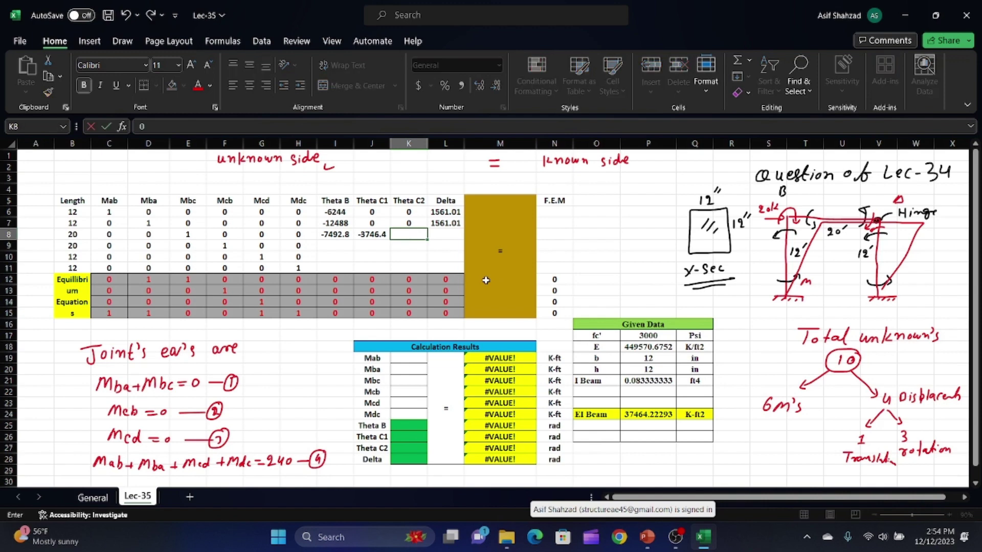
{"action": "key", "text": "Tab"}
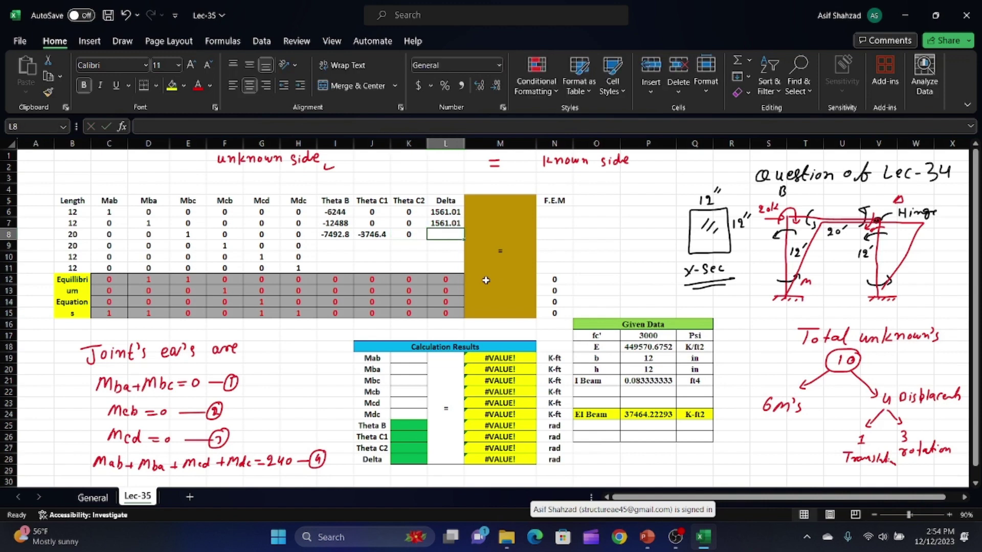
{"action": "type", "text": "0"}
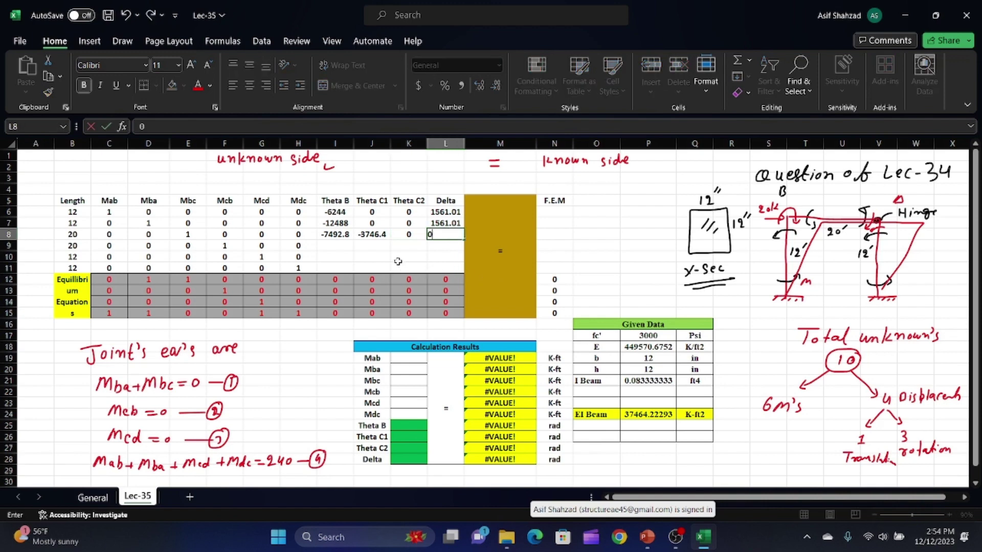
{"action": "left_click", "coordinate": [398, 260]}
{"action": "left_click", "coordinate": [446, 244]}
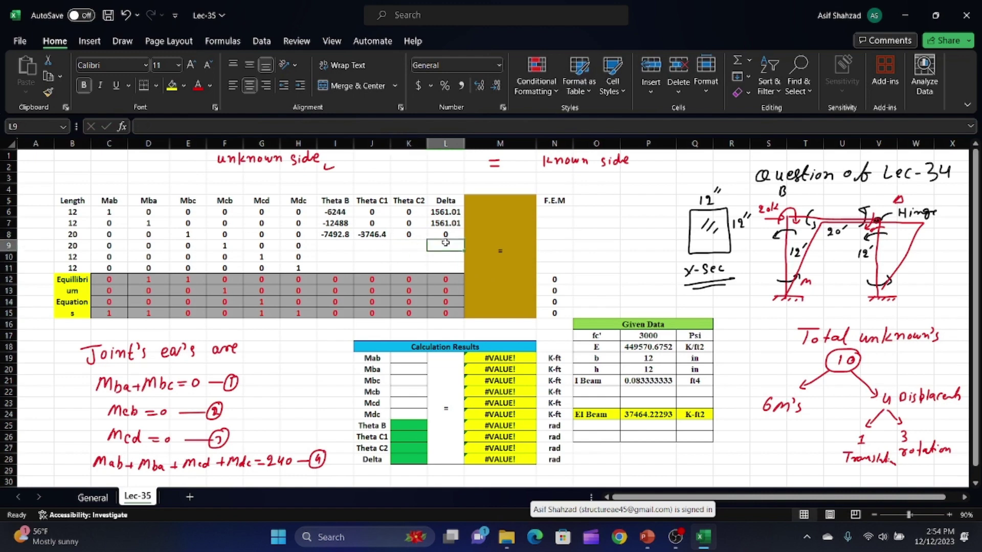
{"action": "type", "text": "0"}
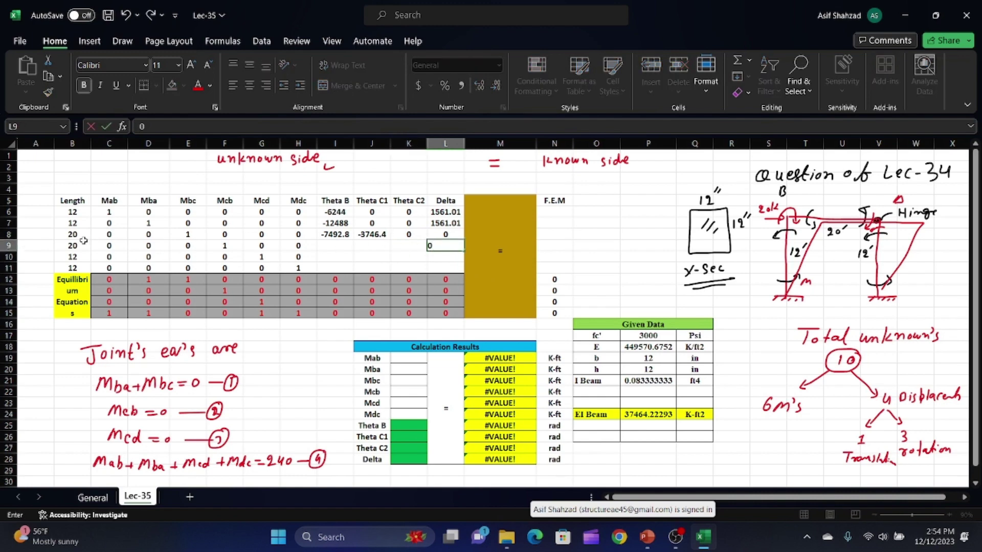
Step: Link the row 9 rotation coefficients to row 8, with =J8 under Theta B and =I8 under Theta C1
{"action": "left_click", "coordinate": [343, 246]}
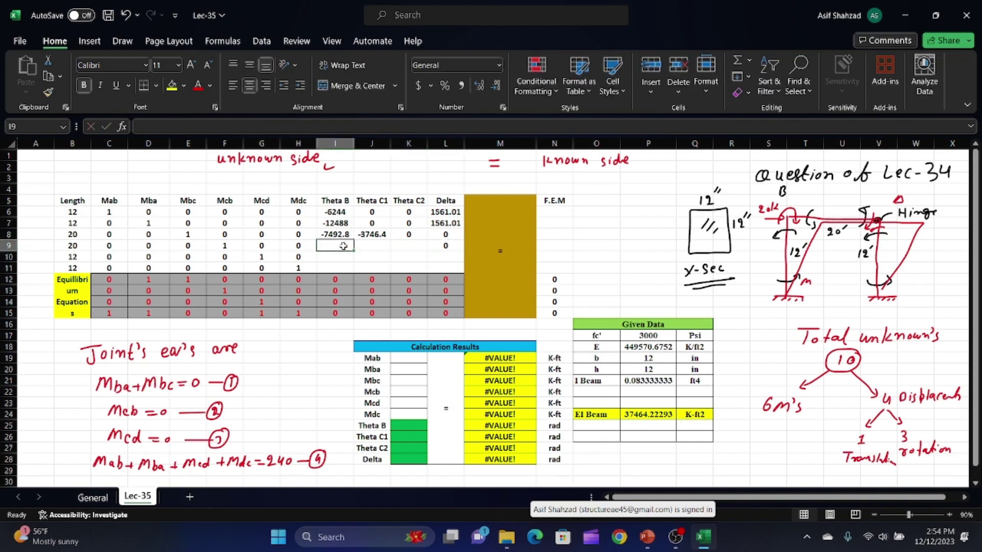
{"action": "type", "text": "="}
{"action": "left_click", "coordinate": [372, 234]}
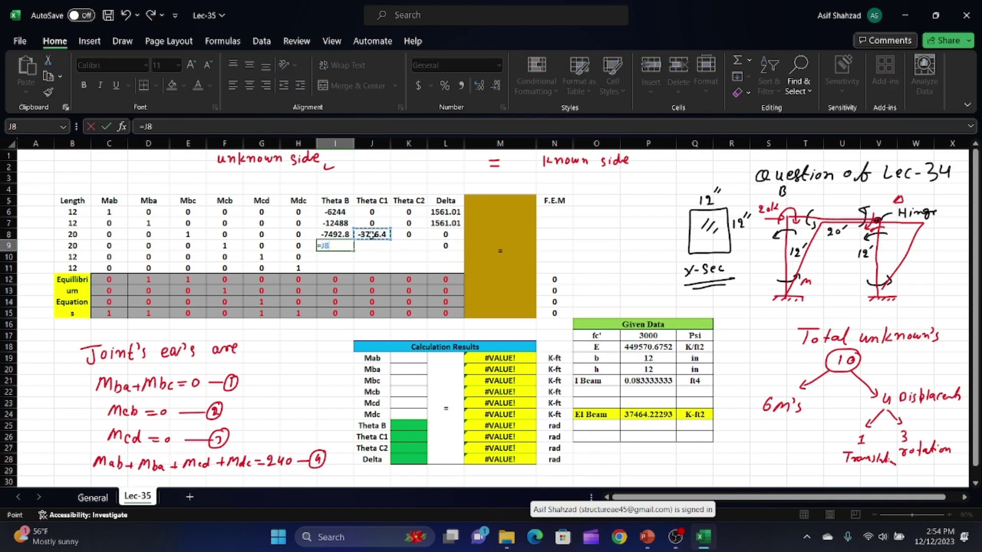
{"action": "key", "text": "Return"}
{"action": "left_click", "coordinate": [370, 245]}
{"action": "type", "text": "="}
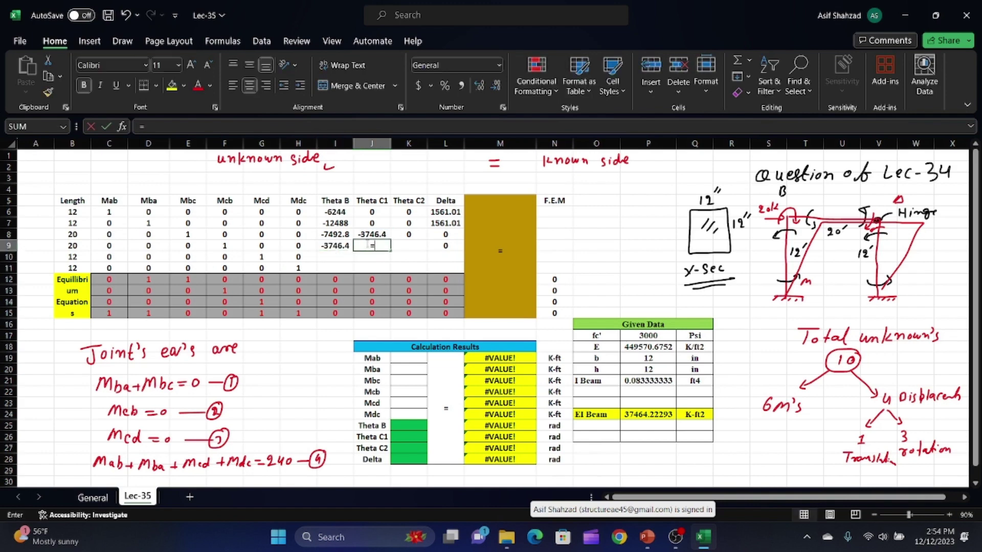
{"action": "left_click", "coordinate": [347, 236]}
{"action": "key", "text": "Return"}
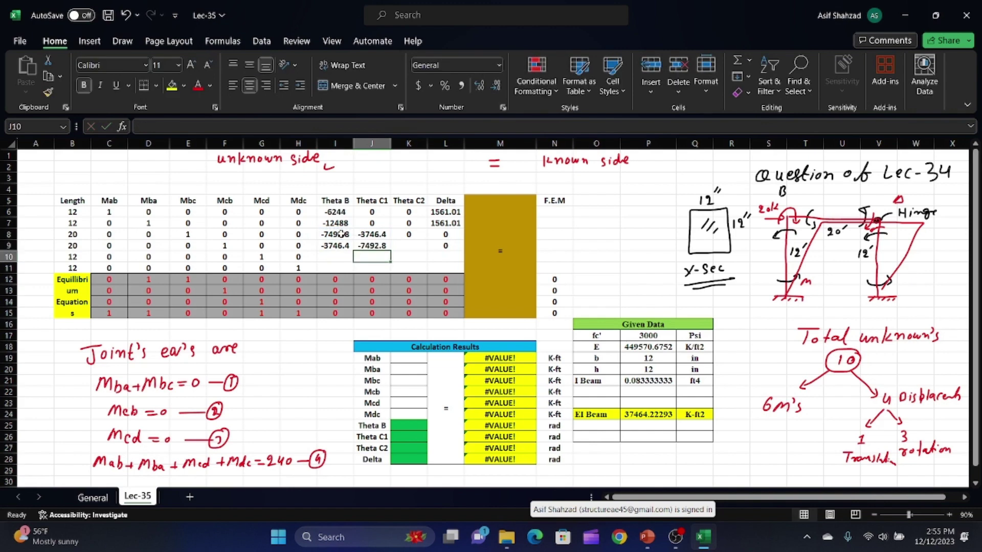
Step: Enter 0 under Theta C2 in row 9
{"action": "left_click", "coordinate": [408, 246]}
{"action": "type", "text": "0"}
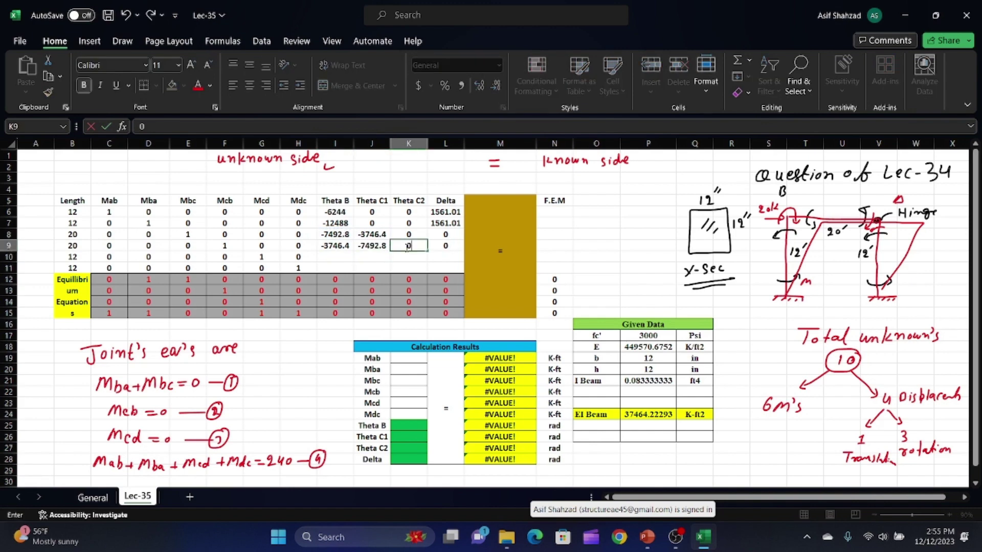
{"action": "key", "text": "Tab"}
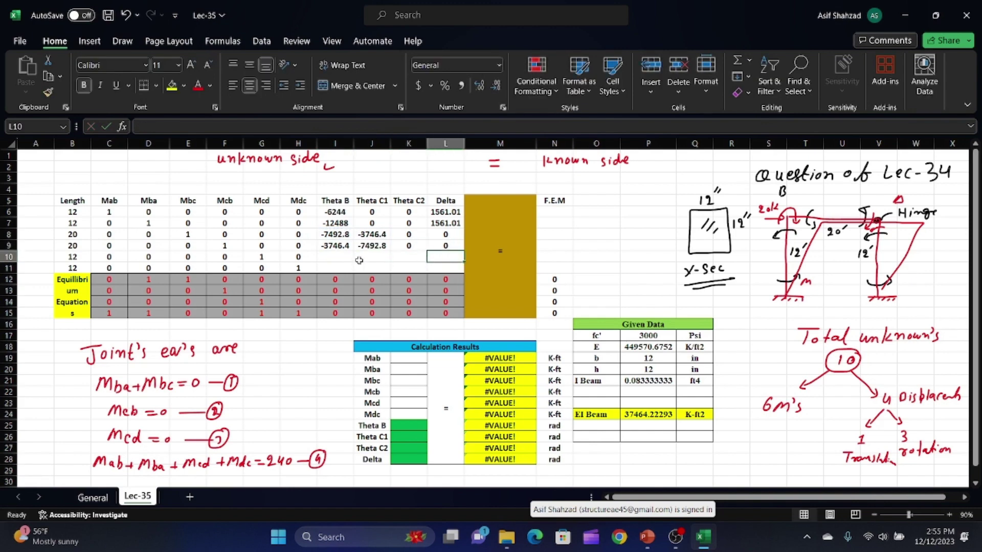
Step: Enter 0 under Theta B and Theta C1 in row 10
{"action": "left_click", "coordinate": [330, 254]}
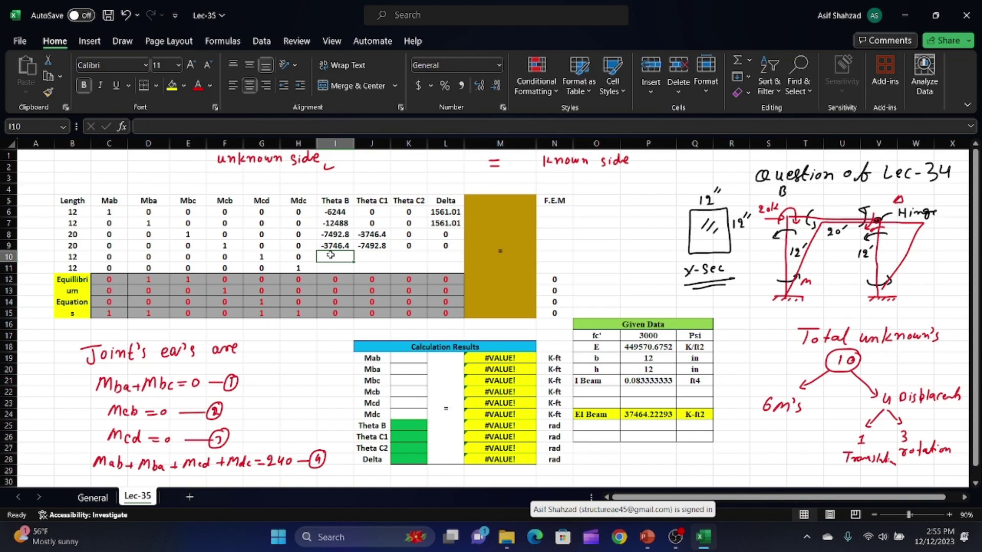
{"action": "left_click", "coordinate": [417, 255]}
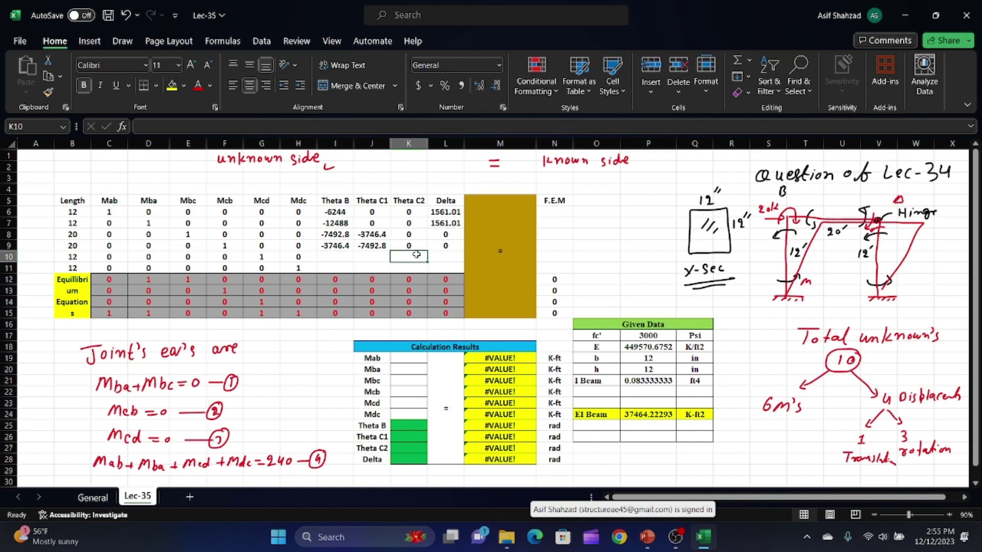
{"action": "left_click", "coordinate": [441, 255]}
{"action": "left_click", "coordinate": [337, 256]}
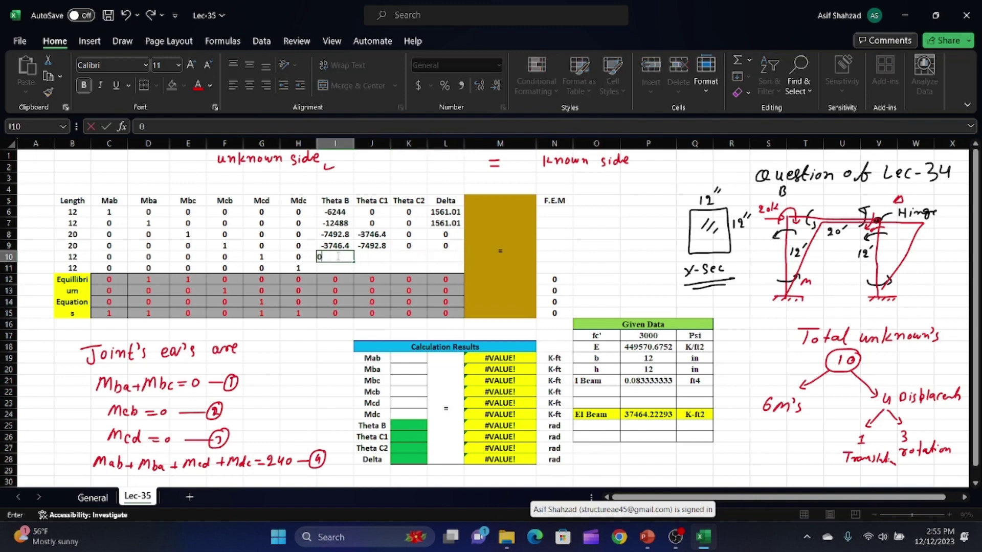
{"action": "key", "text": "Right"}
{"action": "type", "text": "0"}
{"action": "key", "text": "Return"}
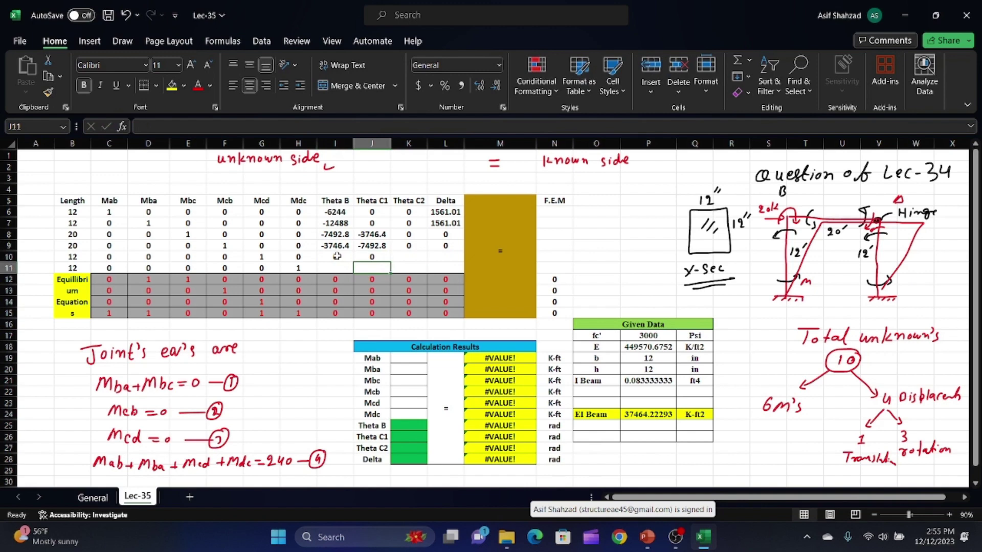
Step: Enter 0 under Theta B and Theta C1 in row 11
{"action": "left_click", "coordinate": [336, 266]}
{"action": "type", "text": "0"}
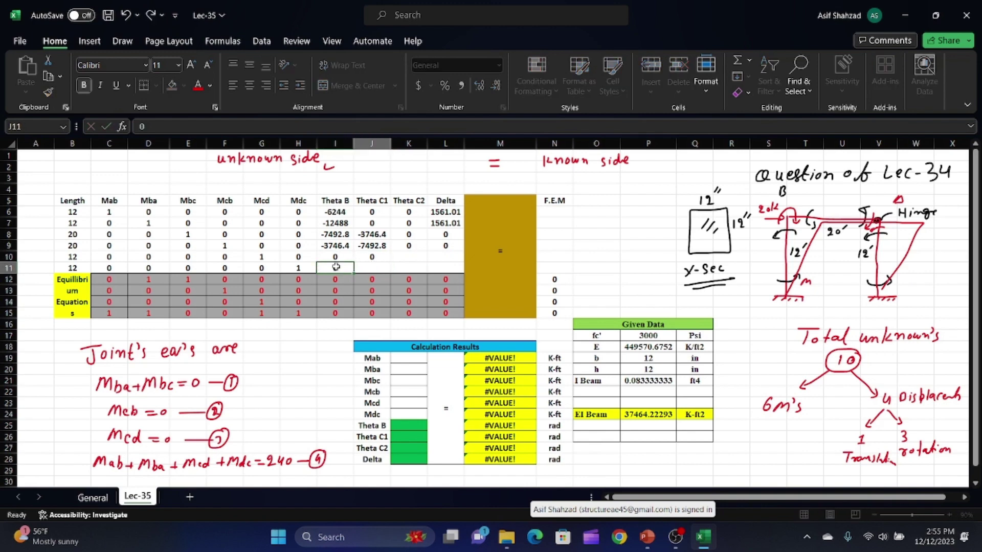
{"action": "key", "text": "Tab"}
{"action": "type", "text": "0"}
{"action": "key", "text": "Tab"}
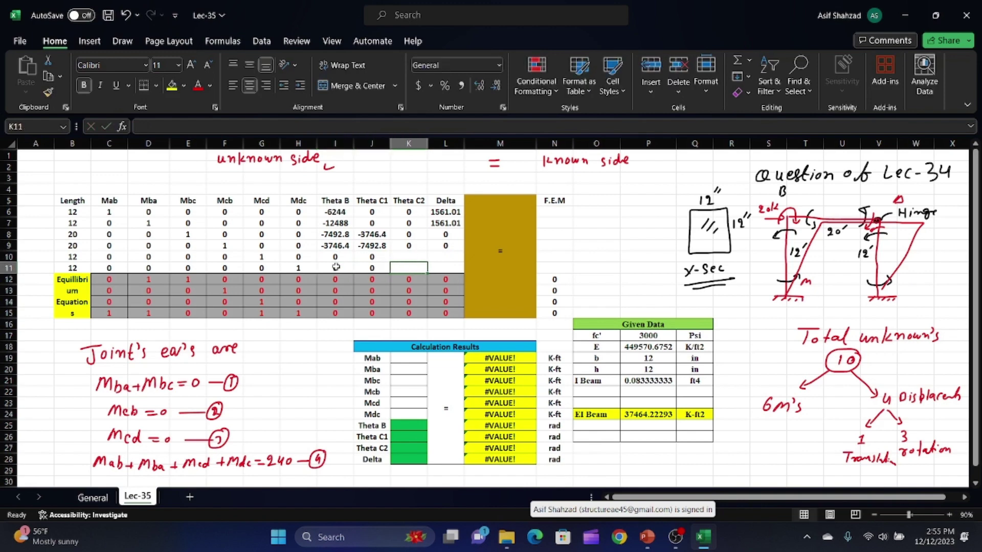
Step: Enter =-4*P24/B10 under Theta C2 in row 10 for the rotation coefficient of the 12 ft column
{"action": "left_click", "coordinate": [417, 256]}
{"action": "type", "text": "="}
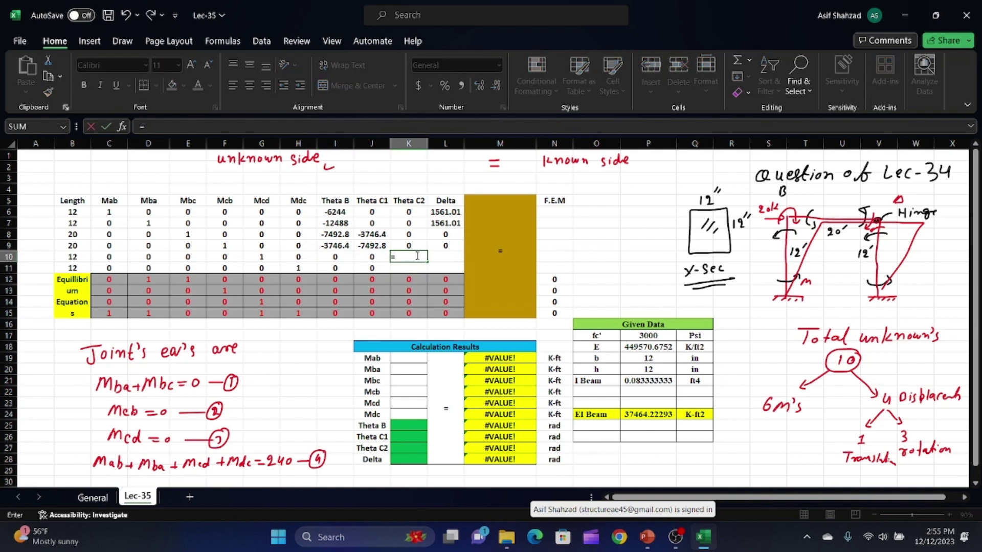
{"action": "type", "text": "-"}
{"action": "left_click", "coordinate": [640, 415]}
{"action": "type", "text": "/"}
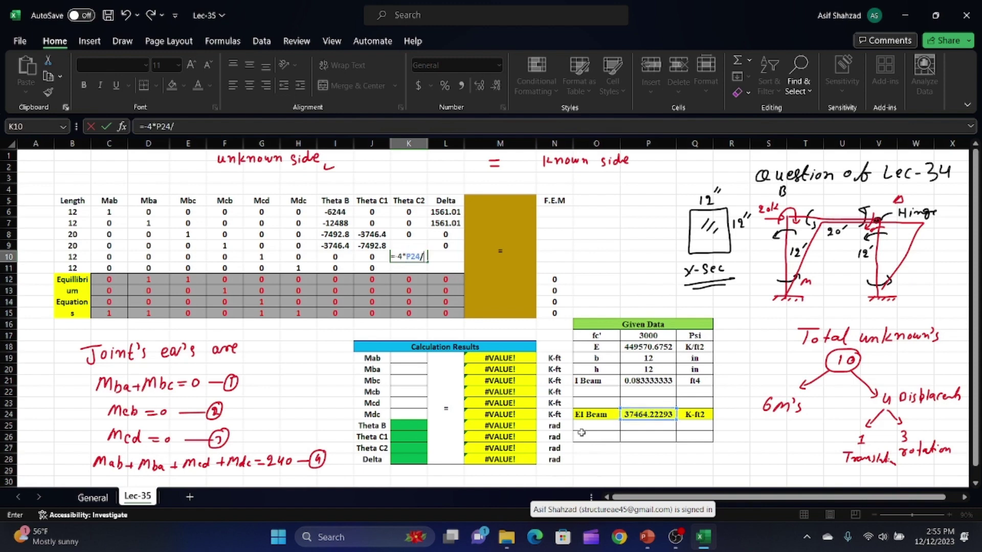
{"action": "type", "text": "12"}
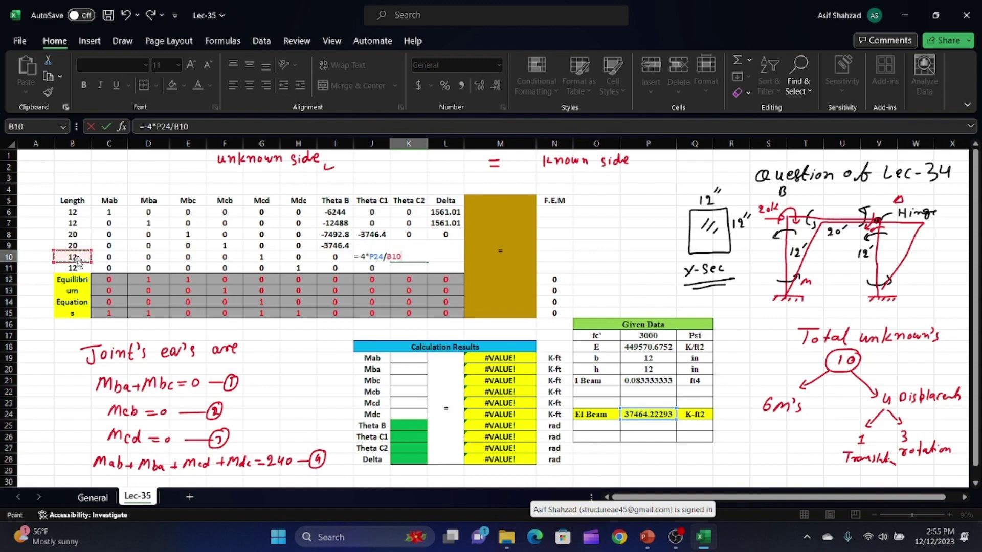
{"action": "key", "text": "Return"}
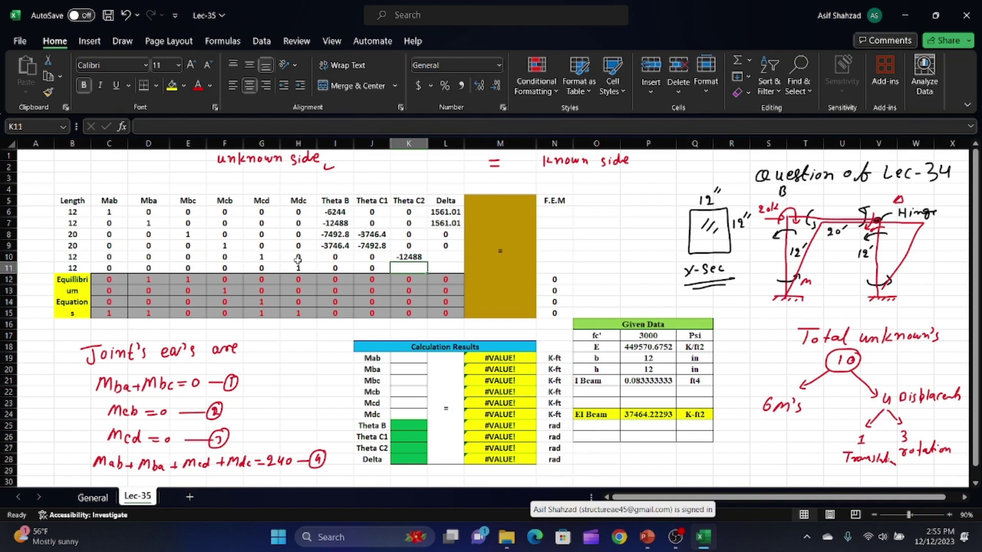
{"action": "double_click", "coordinate": [415, 257]}
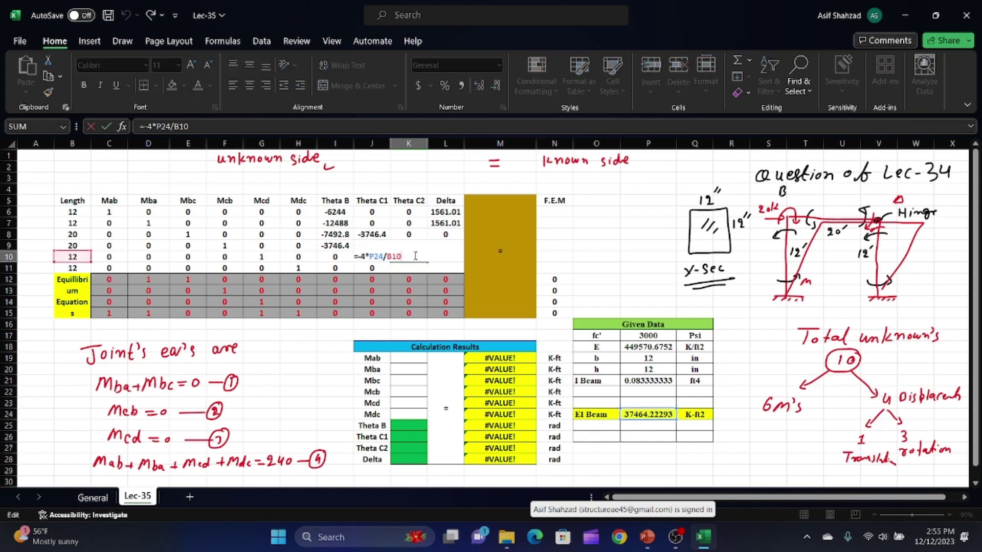
{"action": "key", "text": "Escape"}
Step: Link the Delta coefficients of rows 10 and 11 to the first column, using =L6 and =L7
{"action": "left_click", "coordinate": [450, 257]}
{"action": "type", "text": "="}
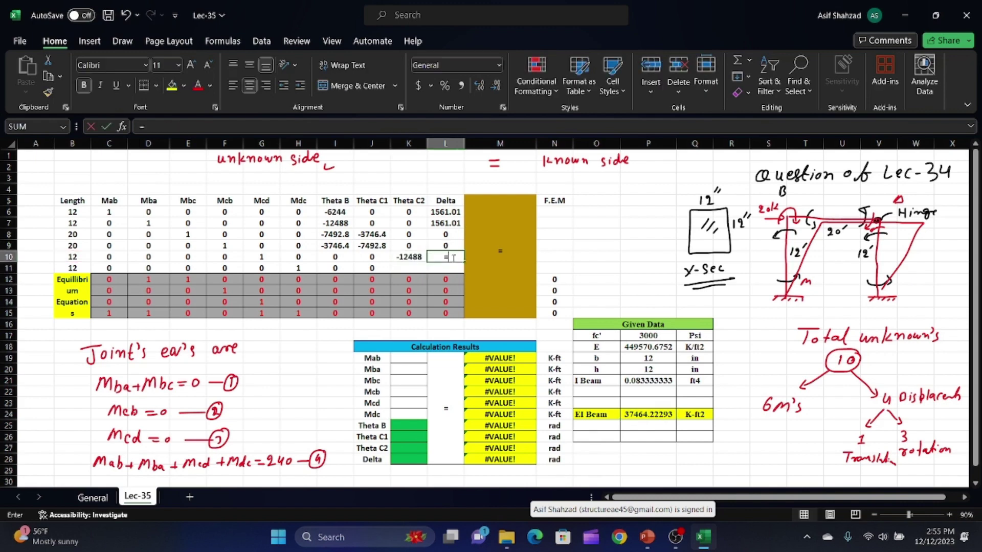
{"action": "left_click", "coordinate": [448, 211]}
{"action": "key", "text": "Return"}
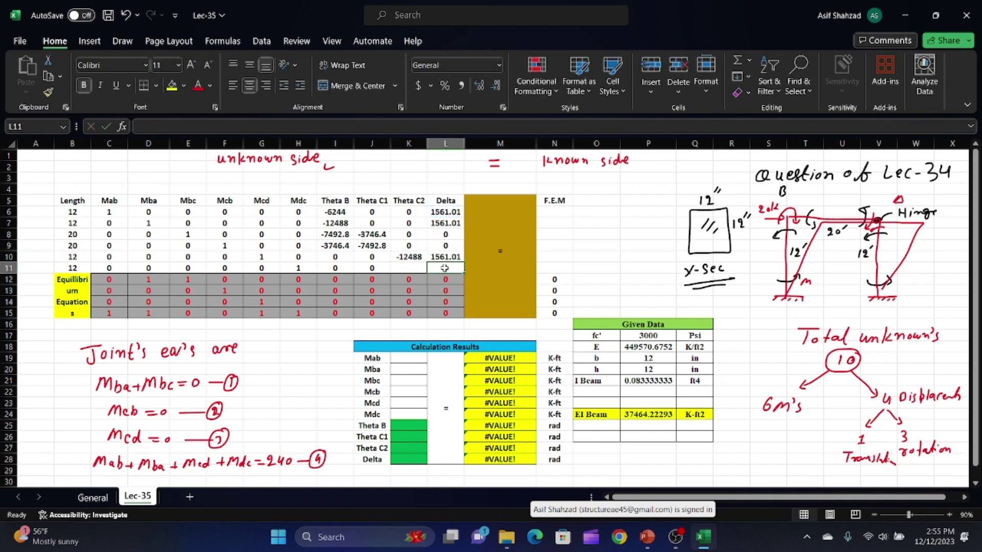
{"action": "type", "text": "="}
{"action": "left_click", "coordinate": [446, 225]}
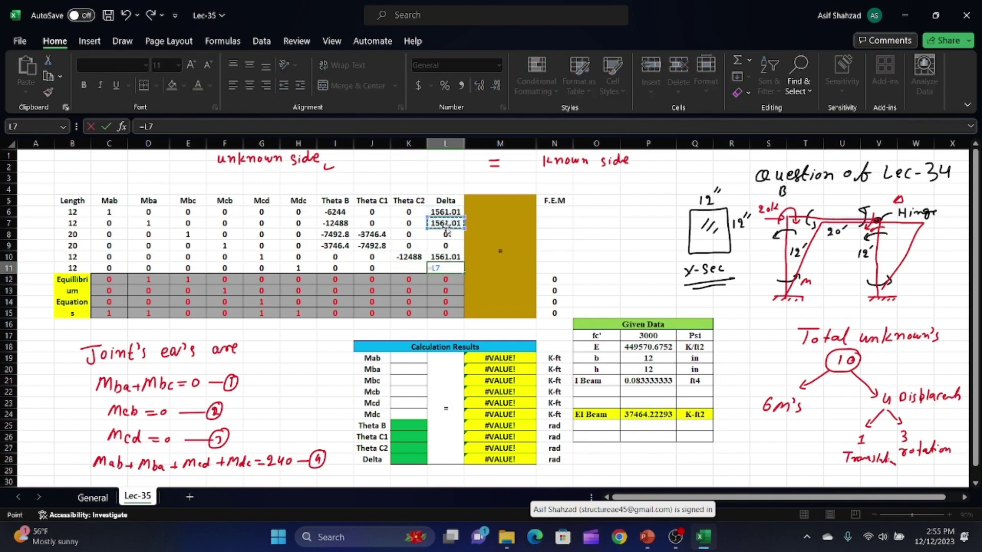
{"action": "key", "text": "Return"}
Step: Enter =K10/2 under Theta C2 in row 11, halving the row 10 rotation coefficient
{"action": "left_click", "coordinate": [408, 267]}
{"action": "type", "text": "="}
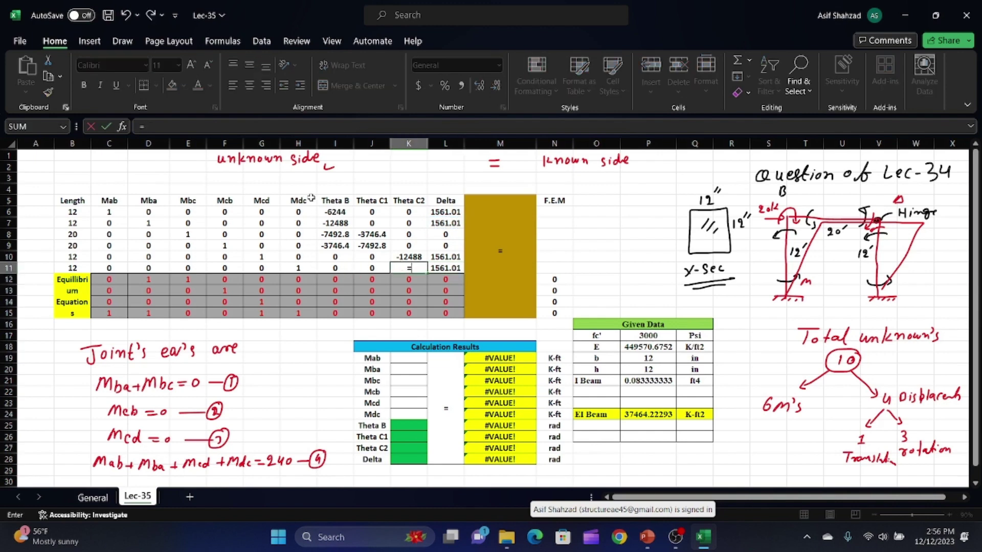
{"action": "left_click", "coordinate": [419, 257]}
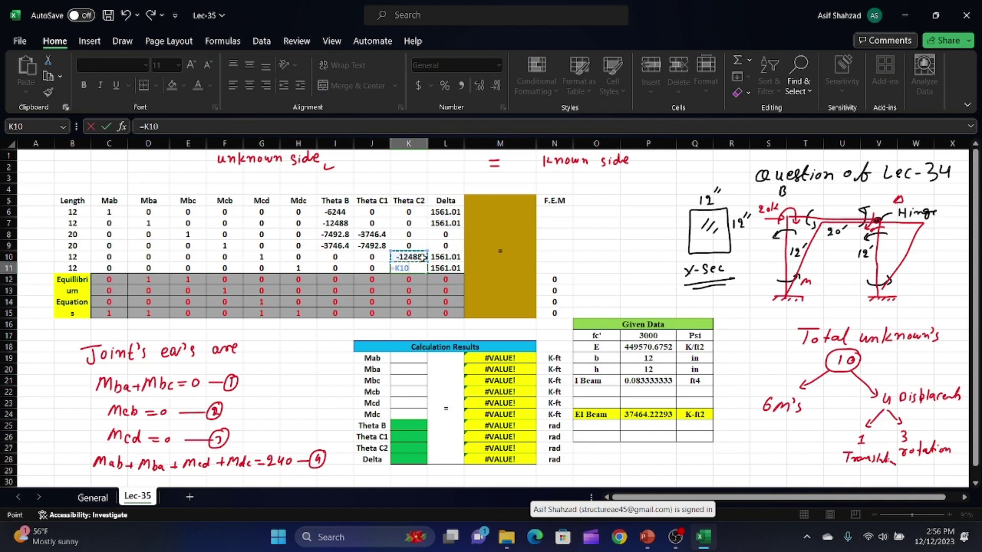
{"action": "type", "text": "/2"}
{"action": "key", "text": "Return"}
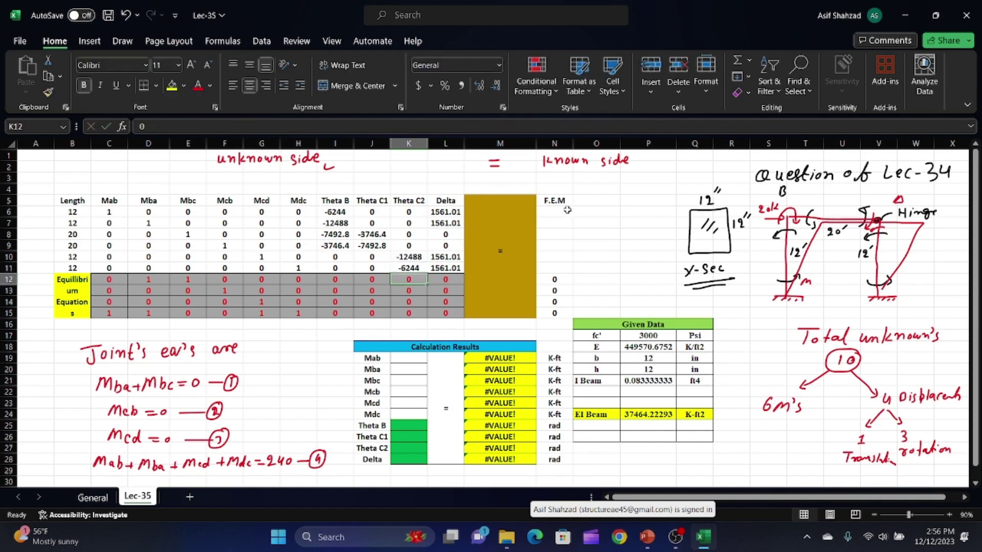
Step: Enter 0 as the fixed end moment in row 6 of the F.E.M column
{"action": "type", "text": "0"}
{"action": "left_click", "coordinate": [644, 222]}
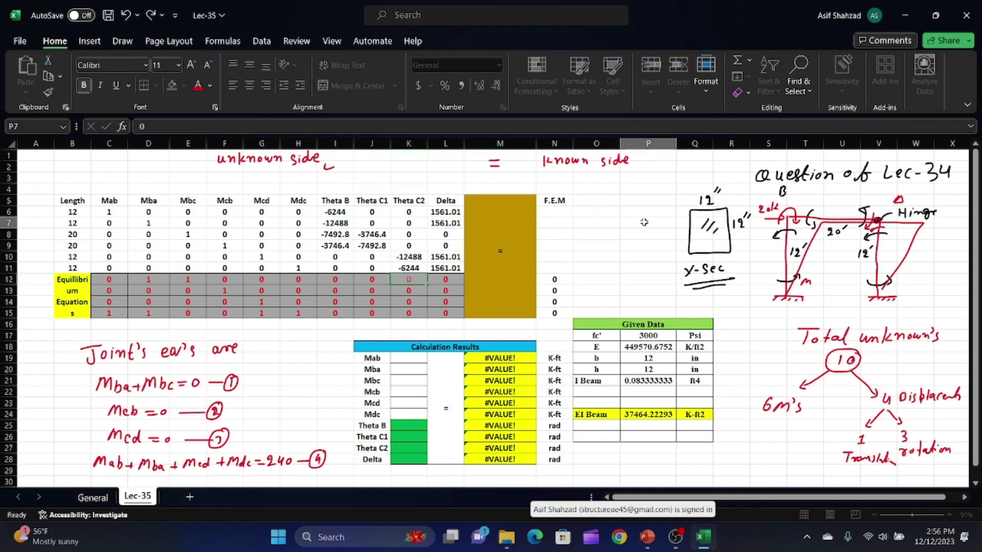
{"action": "left_click", "coordinate": [550, 211]}
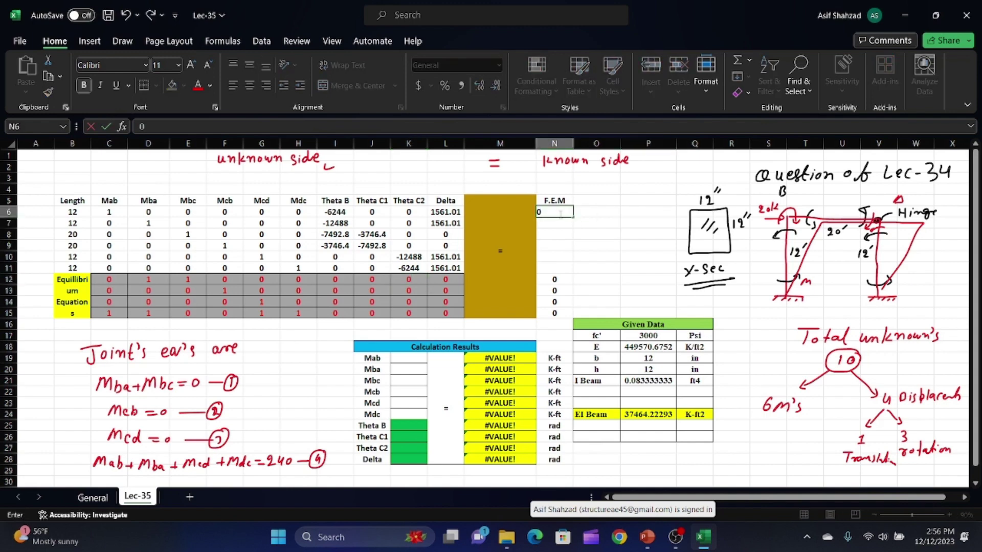
{"action": "left_click", "coordinate": [597, 240]}
{"action": "left_click", "coordinate": [561, 212]}
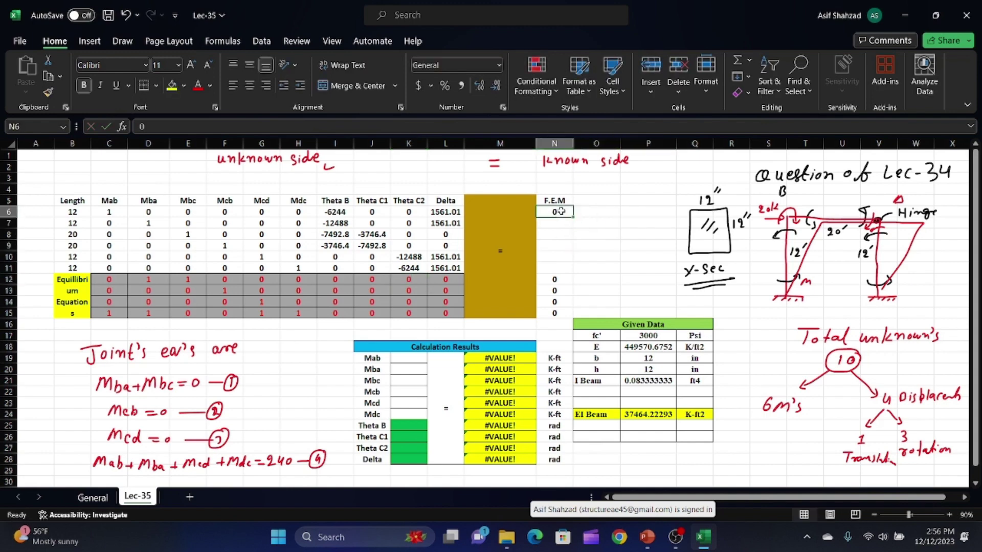
Step: Set the known side of the fourth equilibrium equation, in row 15 of the F.E.M column, to 240
{"action": "left_click", "coordinate": [556, 312]}
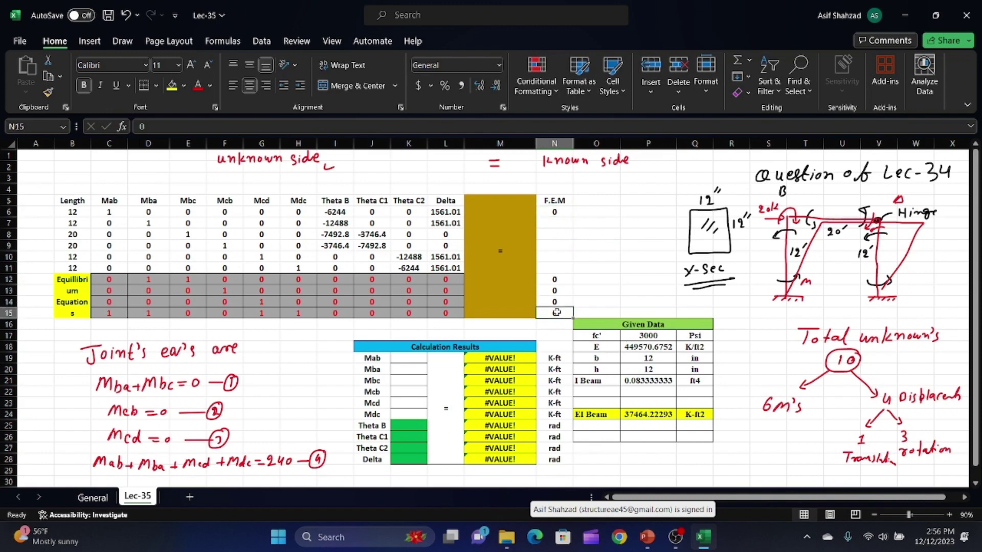
{"action": "type", "text": "240"}
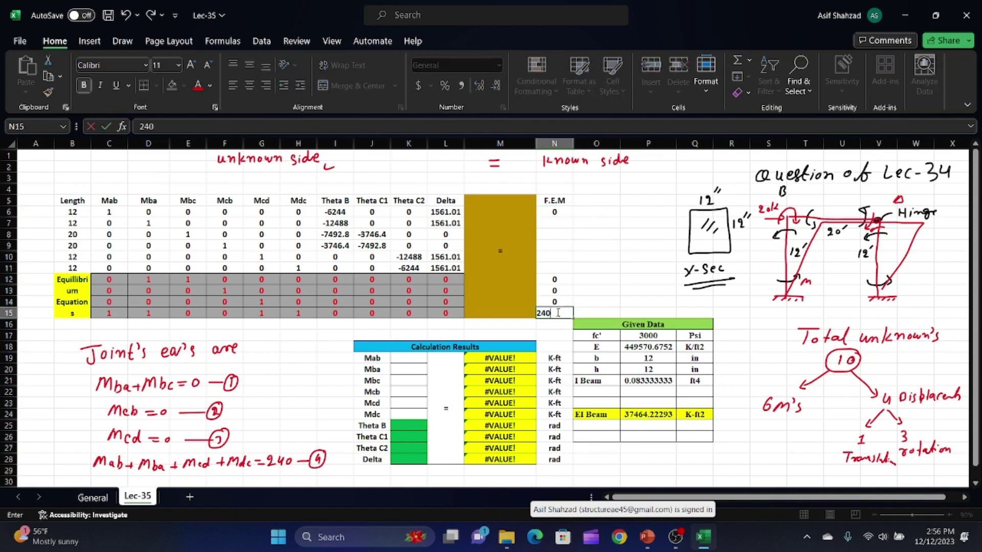
{"action": "left_click", "coordinate": [609, 292]}
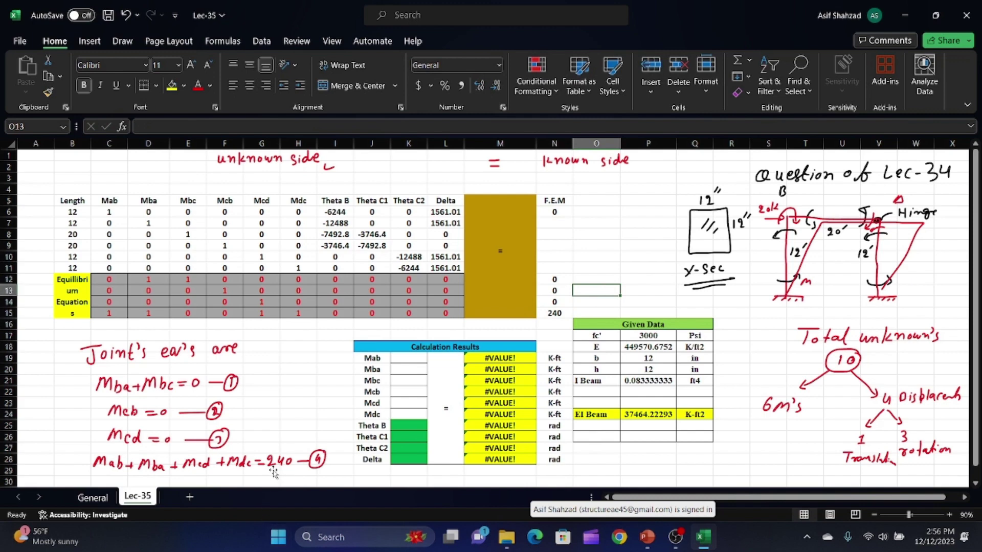
Step: Fill the 0 in row 6 of the F.E.M column down through row 11
{"action": "left_click", "coordinate": [562, 215]}
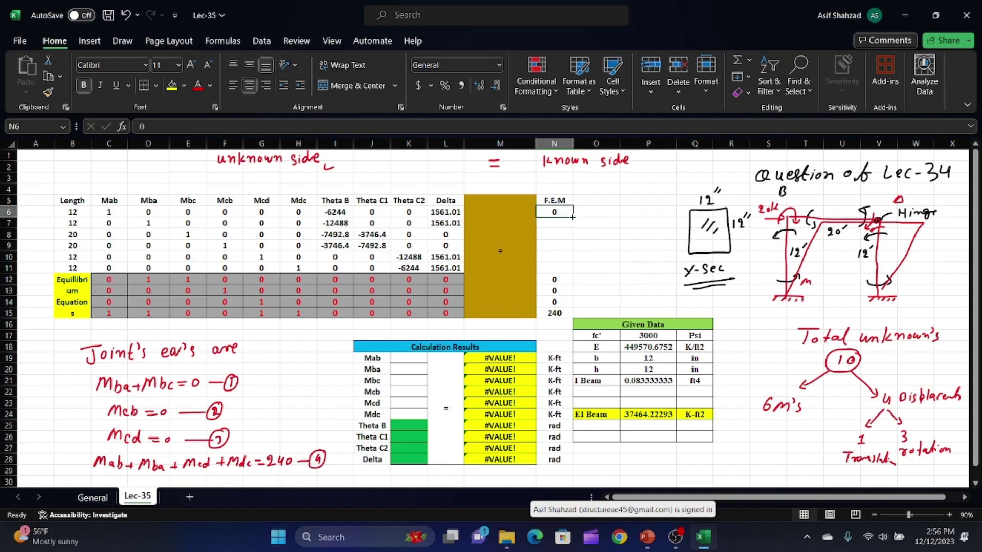
{"action": "left_click_drag", "start_coordinate": [573, 217], "coordinate": [573, 273]}
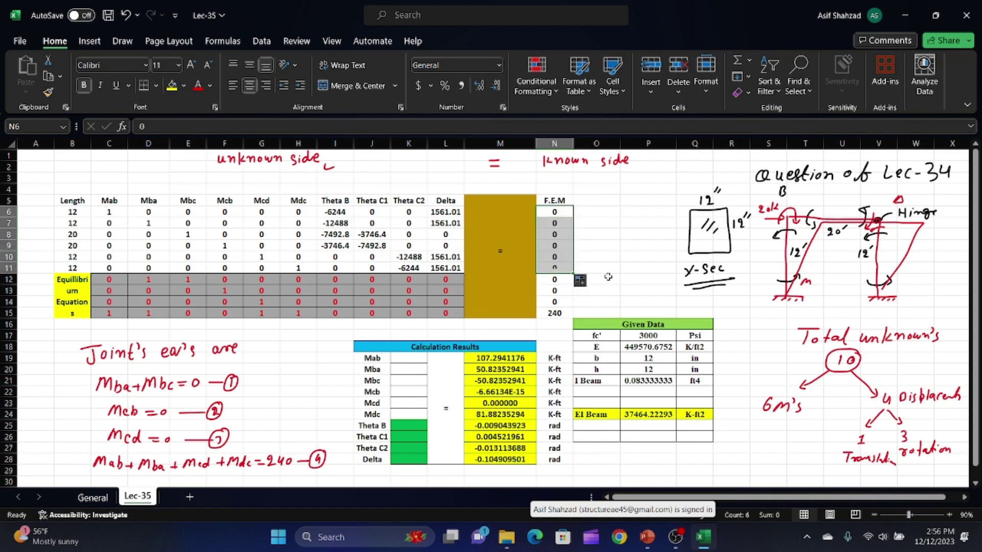
{"action": "left_click", "coordinate": [627, 278]}
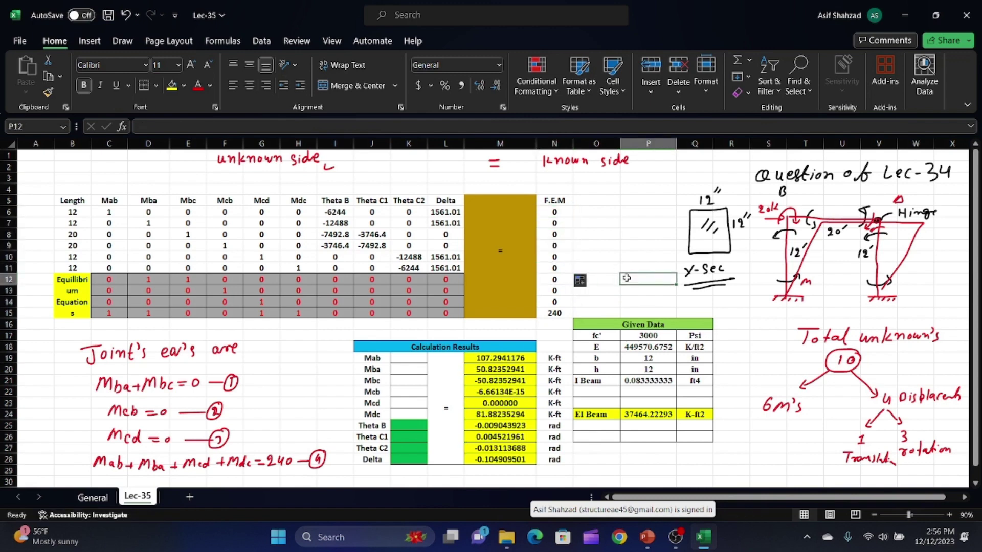
Step: Change the unit beside the Delta result in the Calculation Results table to ft
{"action": "left_click", "coordinate": [555, 459]}
{"action": "type", "text": "ft"}
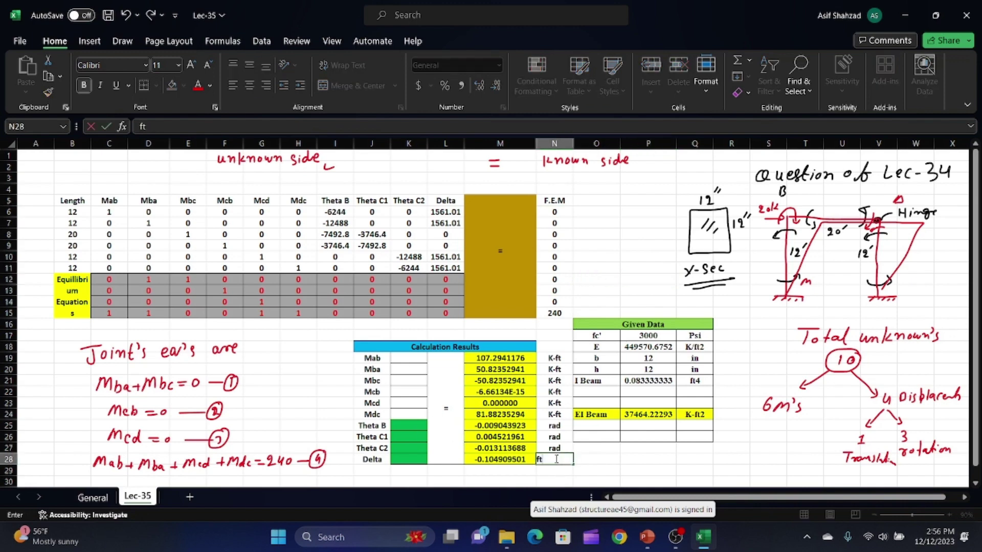
{"action": "left_click", "coordinate": [600, 454]}
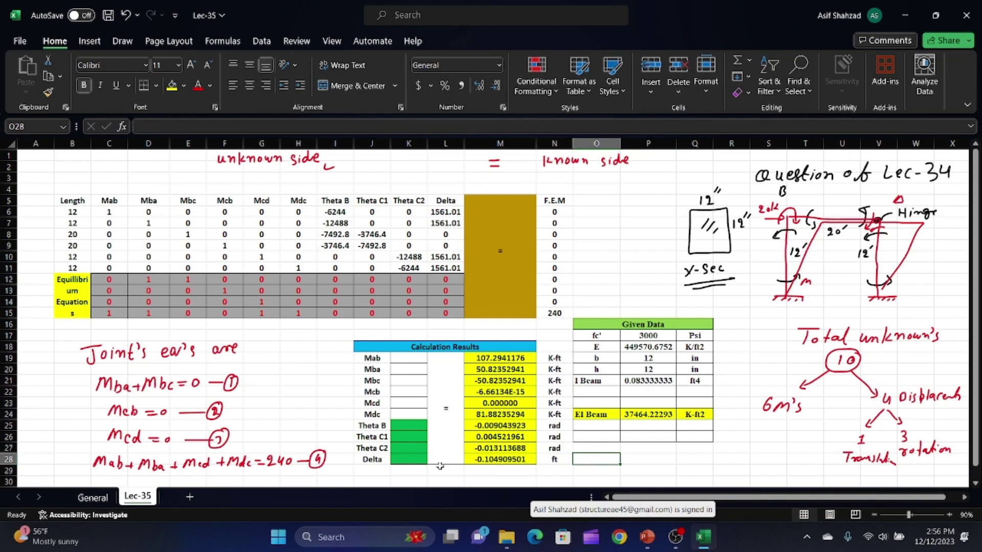
Step: Convert the Delta result to inches by entering =M28*12 in the green Delta cell K28
{"action": "left_click", "coordinate": [418, 460]}
{"action": "type", "text": "="}
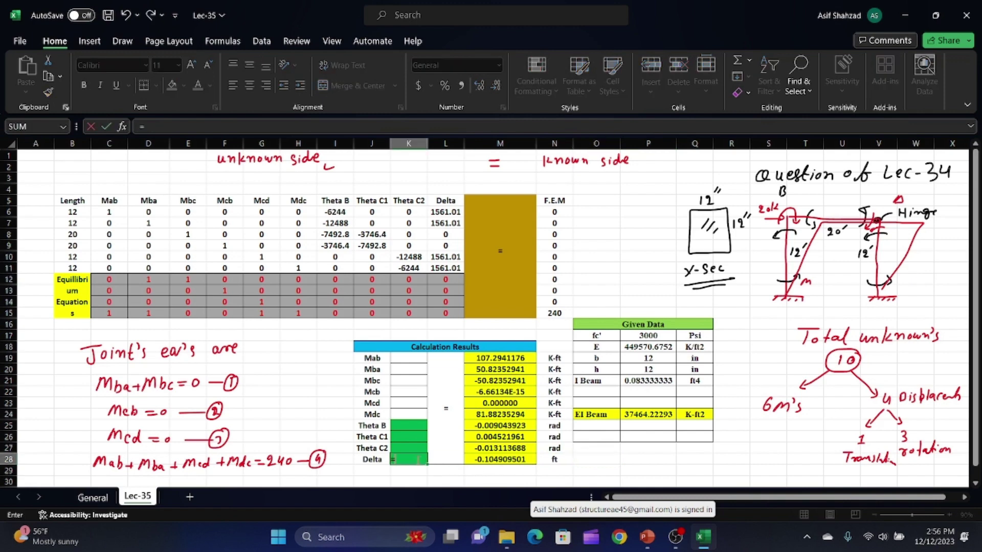
{"action": "left_click", "coordinate": [486, 458]}
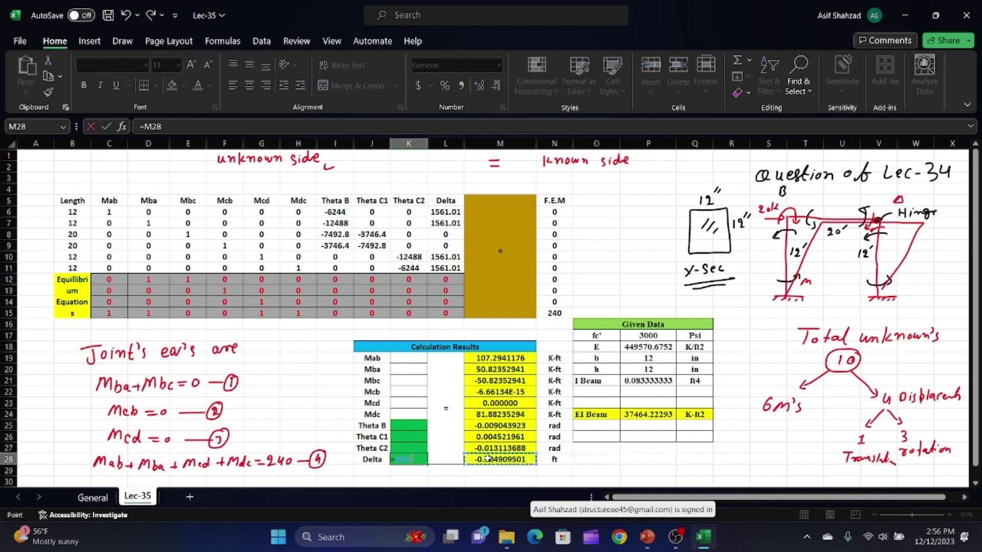
{"action": "type", "text": "*12"}
{"action": "key", "text": "Return"}
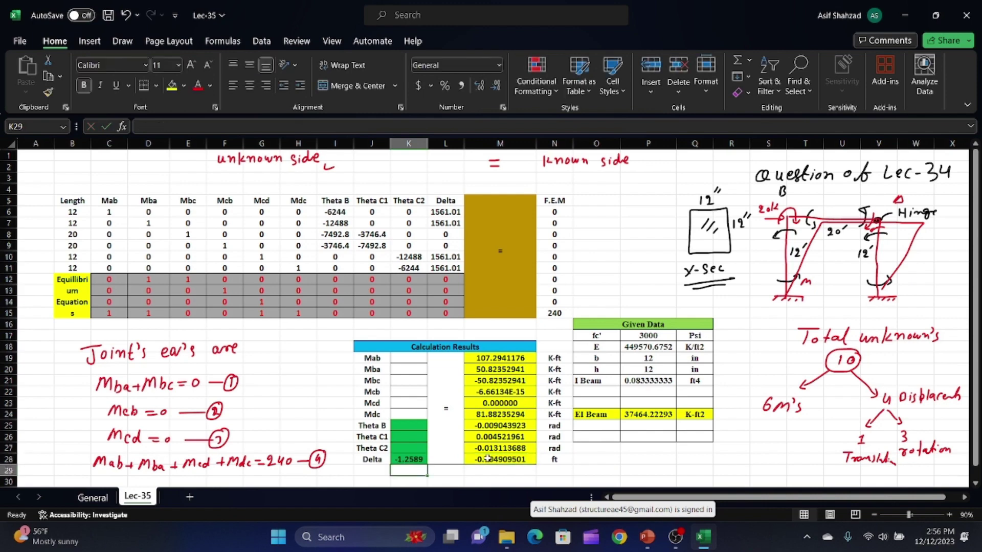
{"action": "left_click", "coordinate": [443, 420]}
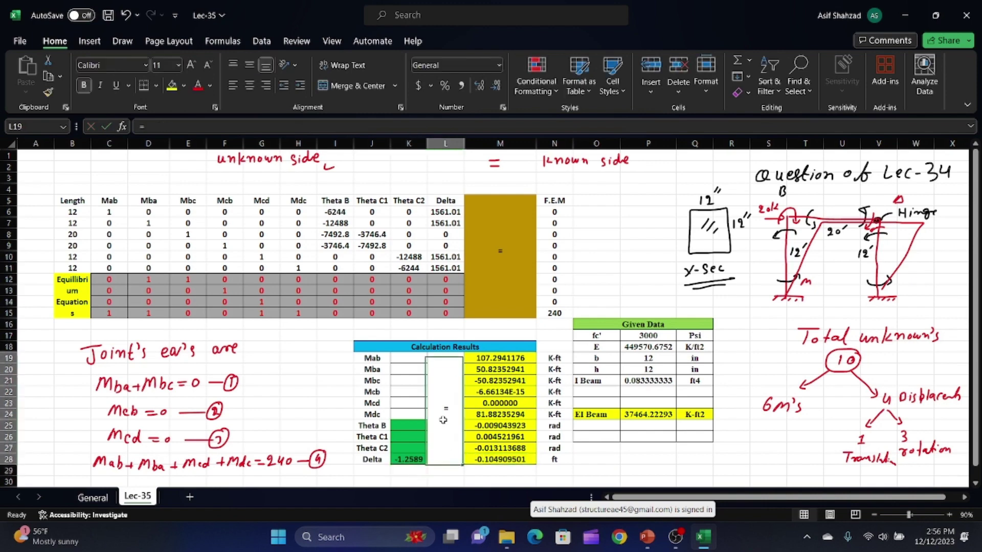
{"action": "left_click", "coordinate": [621, 295]}
{"action": "left_click", "coordinate": [556, 313]}
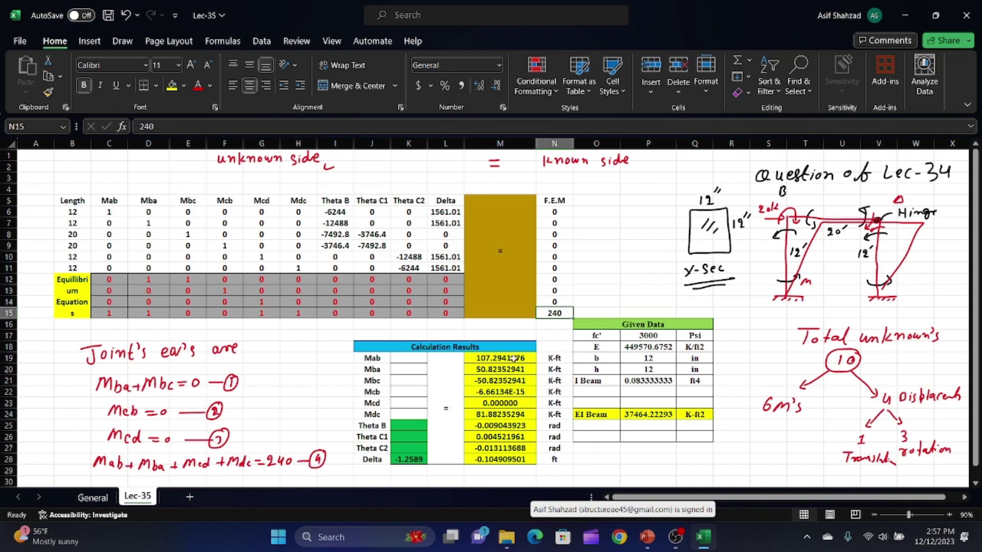
Step: Label the converted Delta value by entering "inches" in the cell directly beneath it, K29
{"action": "left_click", "coordinate": [409, 467]}
{"action": "type", "text": "inch"}
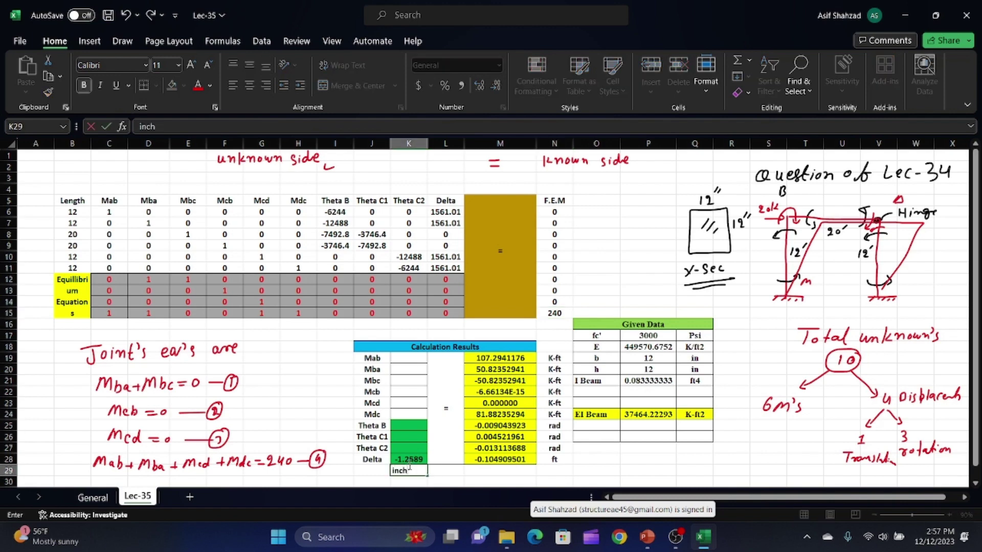
{"action": "type", "text": "es"}
{"action": "key", "text": "Return"}
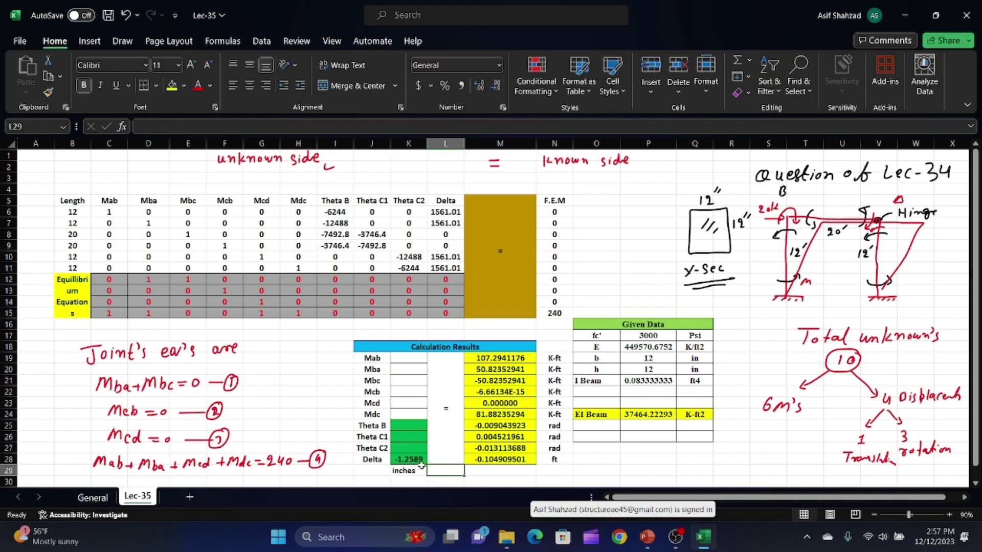
Step: Check the Theta and Delta results, including Delta in inches, against the hand-solved values on the Step #3 slide in PowerPoint
{"action": "left_click", "coordinate": [415, 460]}
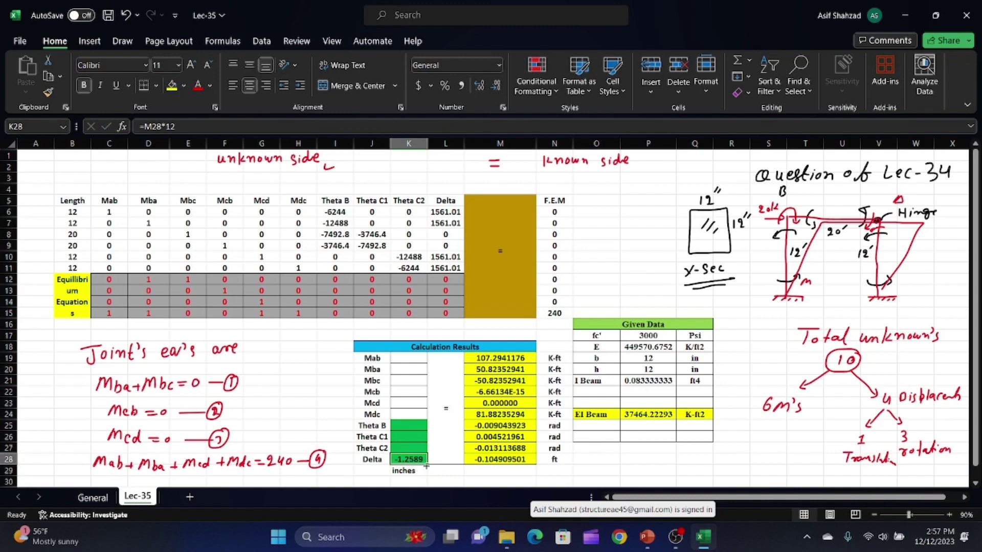
{"action": "left_click", "coordinate": [647, 537]}
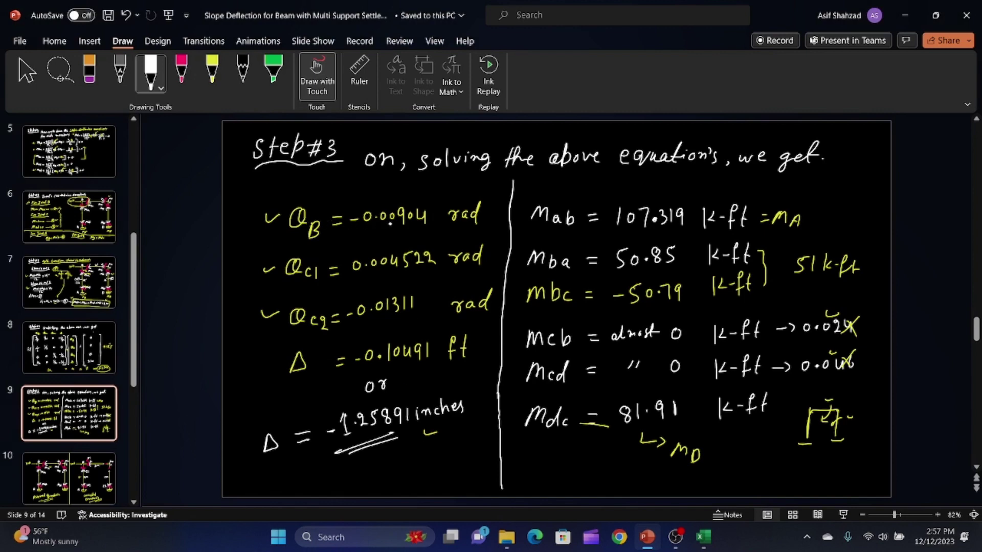
{"action": "left_click", "coordinate": [704, 538]}
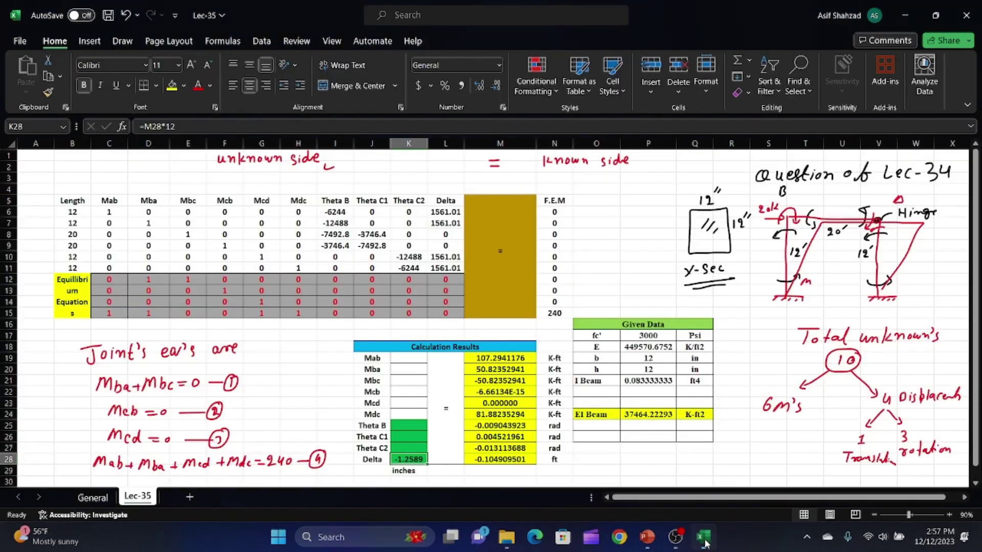
{"action": "left_click", "coordinate": [499, 425]}
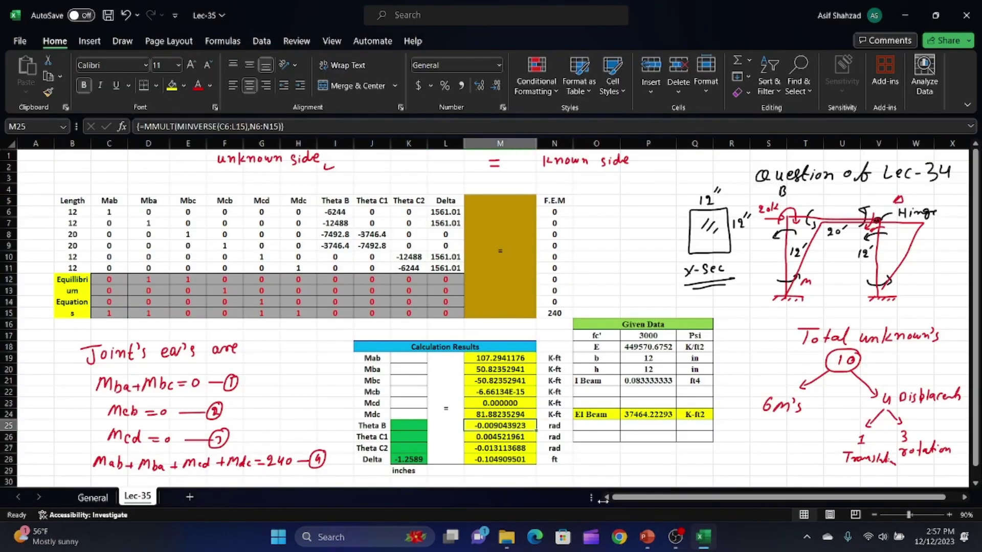
{"action": "left_click", "coordinate": [703, 538]}
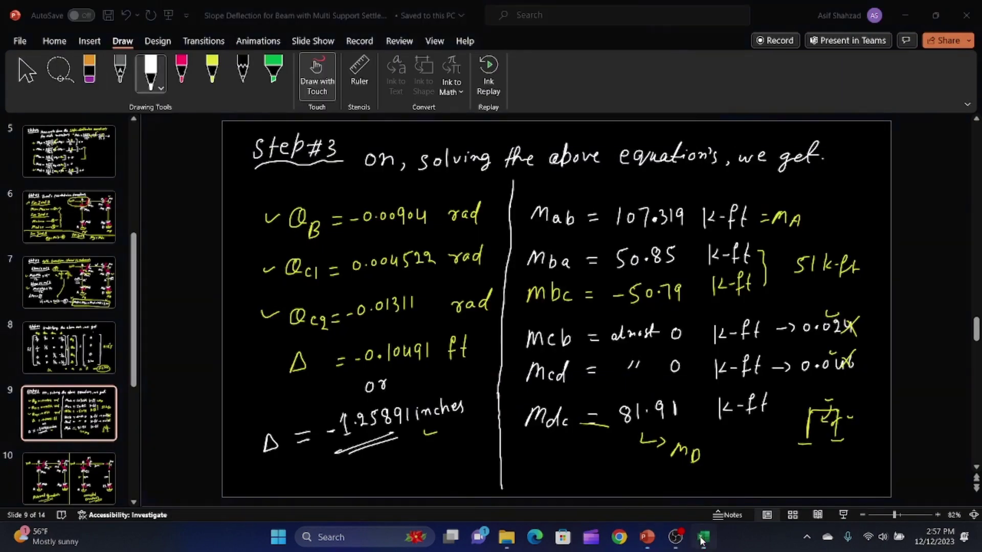
{"action": "left_click", "coordinate": [703, 538]}
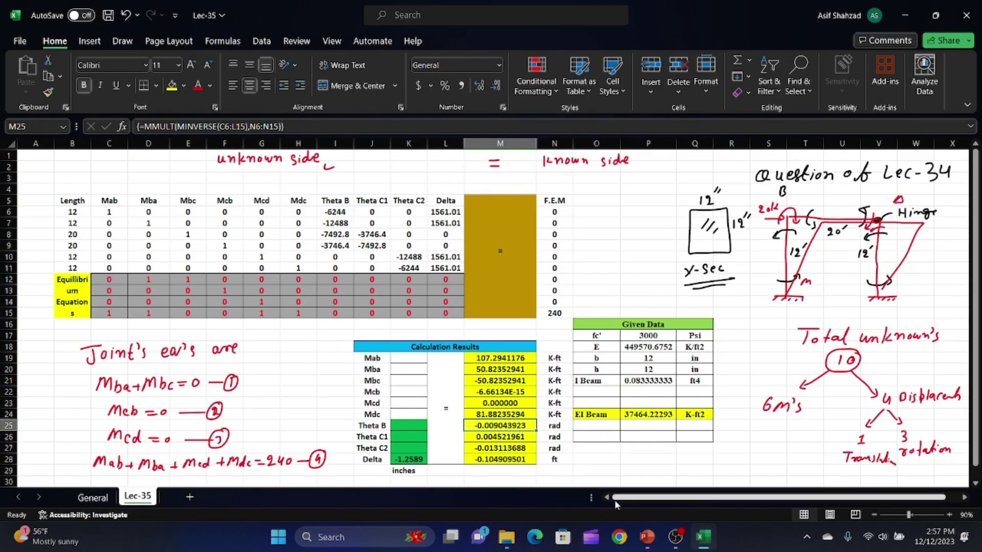
{"action": "left_click", "coordinate": [700, 538]}
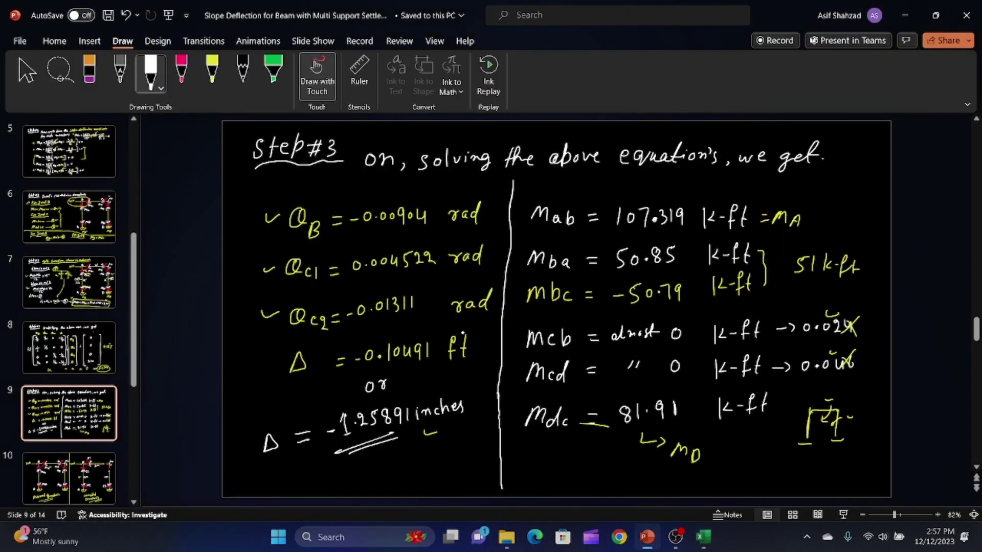
{"action": "left_click", "coordinate": [704, 538]}
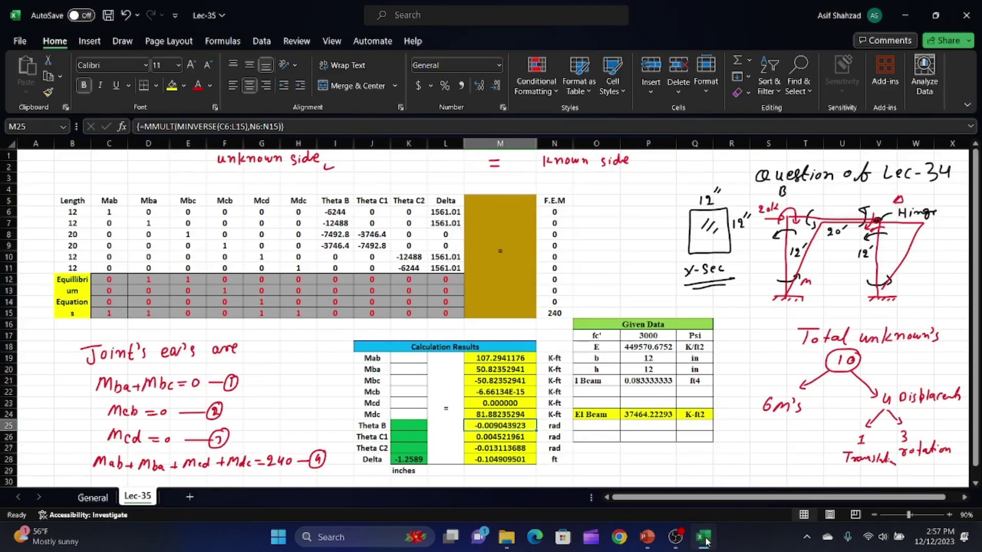
{"action": "left_click", "coordinate": [487, 450]}
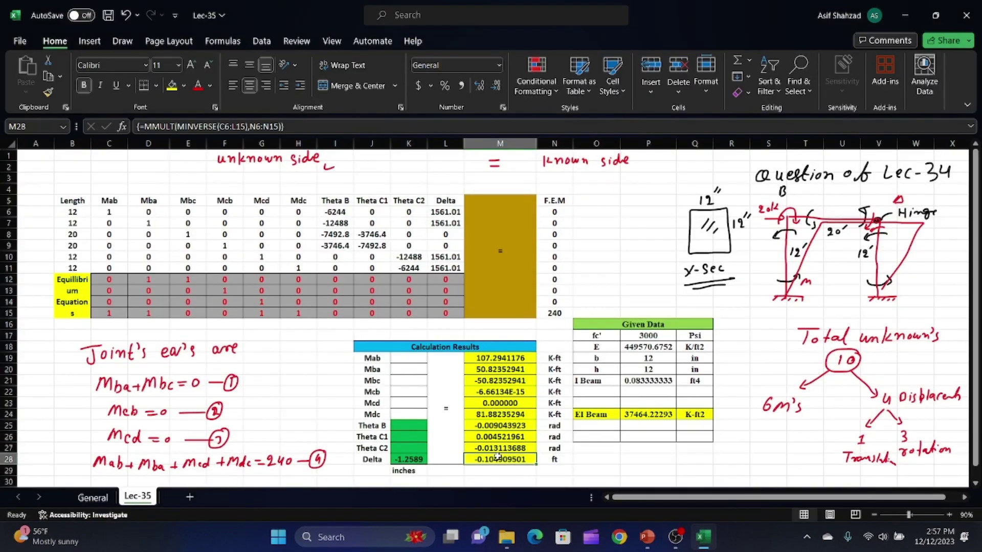
{"action": "left_click", "coordinate": [413, 458]}
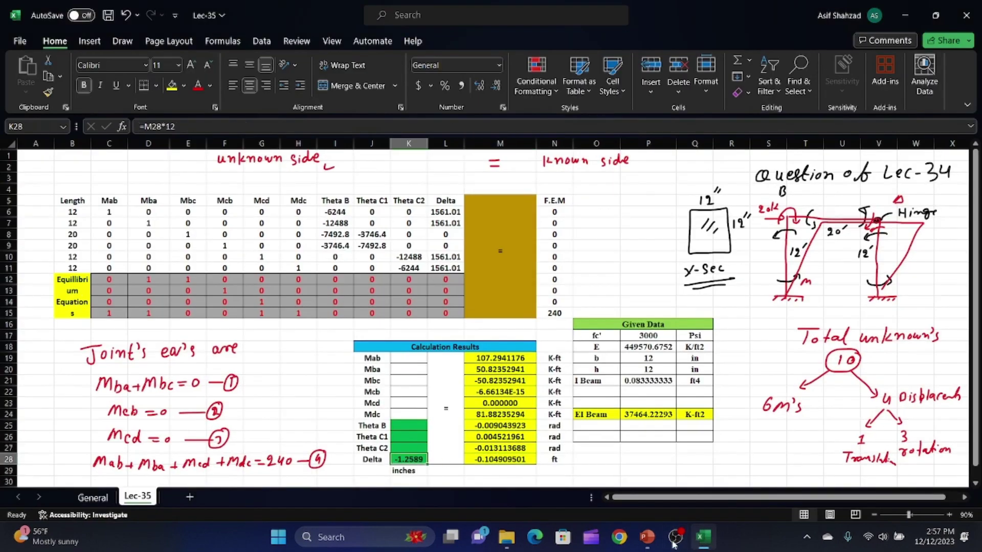
Step: Compare the end moments Mab through Mdc in the Excel Calculation Results with the hand-solved moments on the PowerPoint Step #3 slide
{"action": "left_click", "coordinate": [655, 544]}
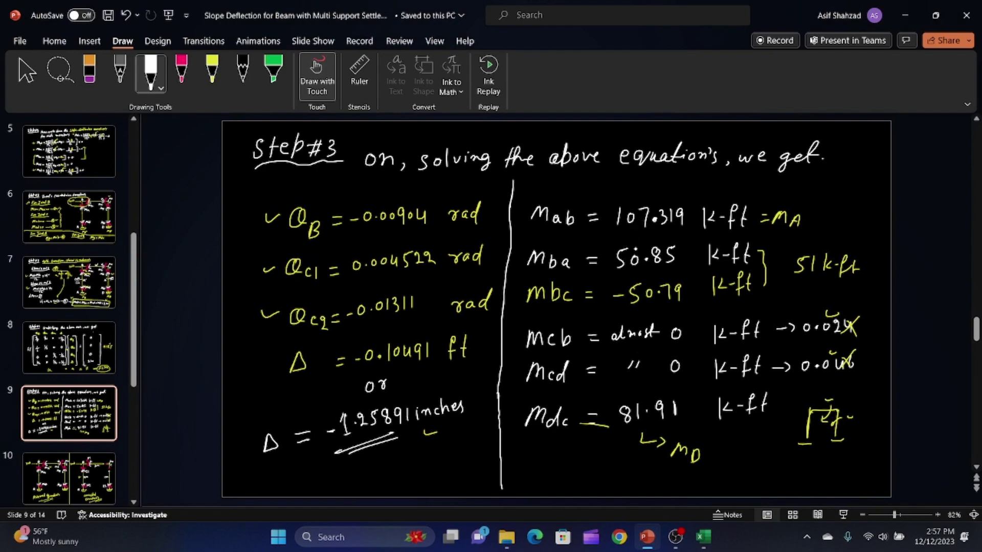
{"action": "left_click", "coordinate": [704, 537]}
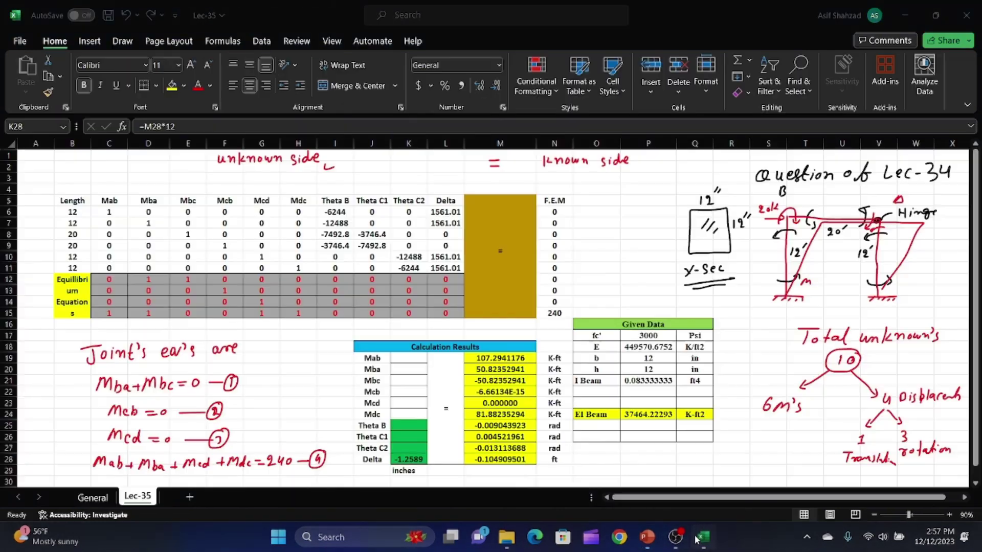
{"action": "left_click", "coordinate": [509, 358]}
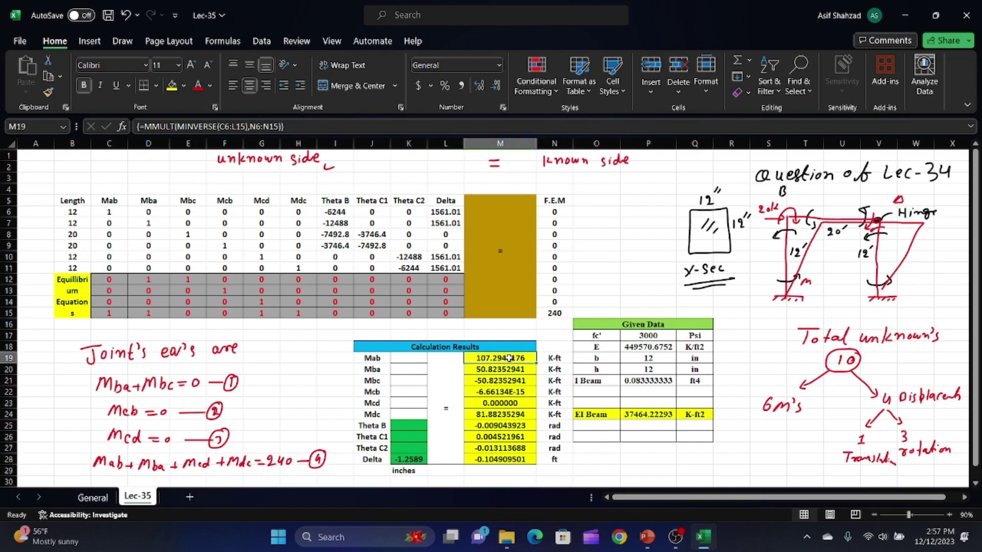
{"action": "left_click", "coordinate": [495, 369]}
{"action": "left_click", "coordinate": [493, 382]}
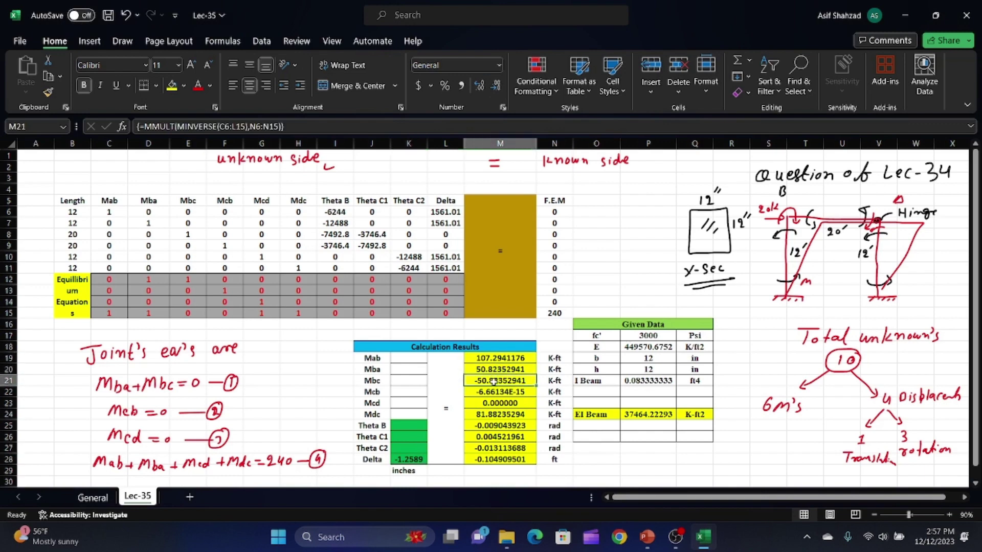
{"action": "left_click", "coordinate": [516, 393]}
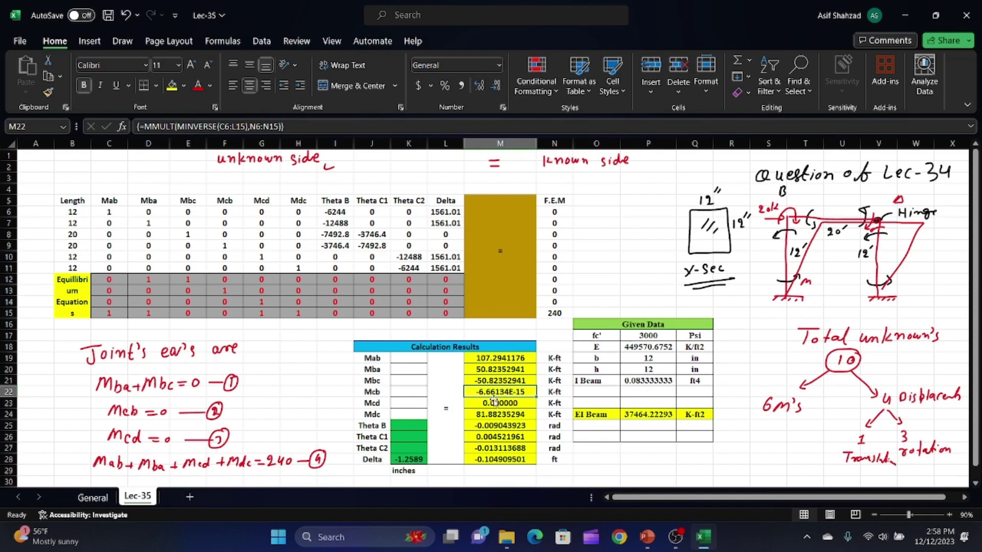
{"action": "left_click", "coordinate": [493, 415]}
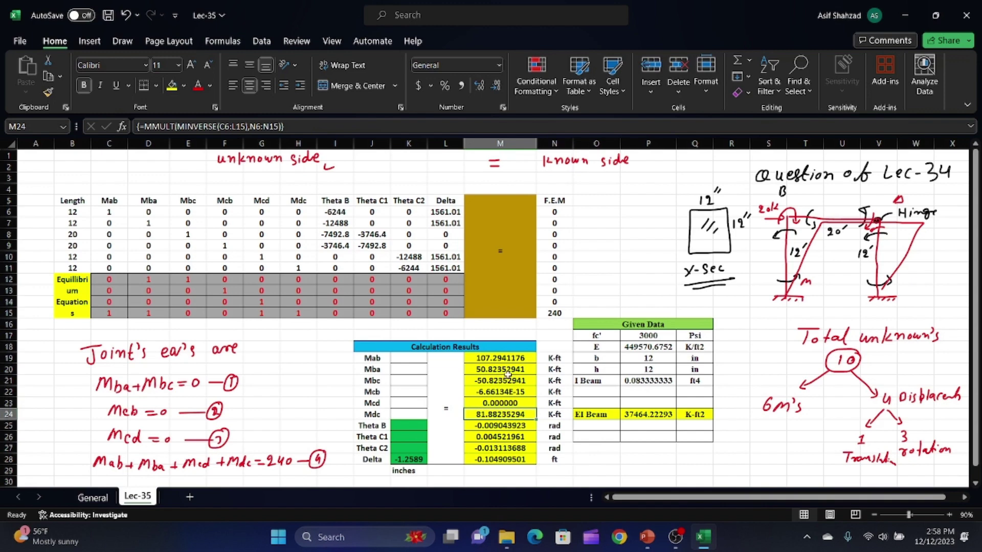
{"action": "left_click", "coordinate": [649, 545]}
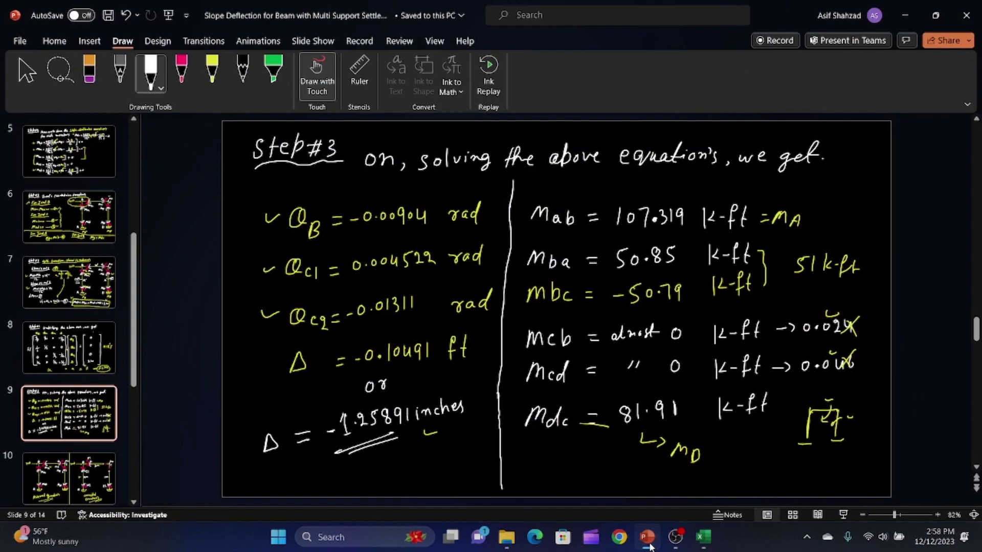
{"action": "left_click", "coordinate": [649, 544]}
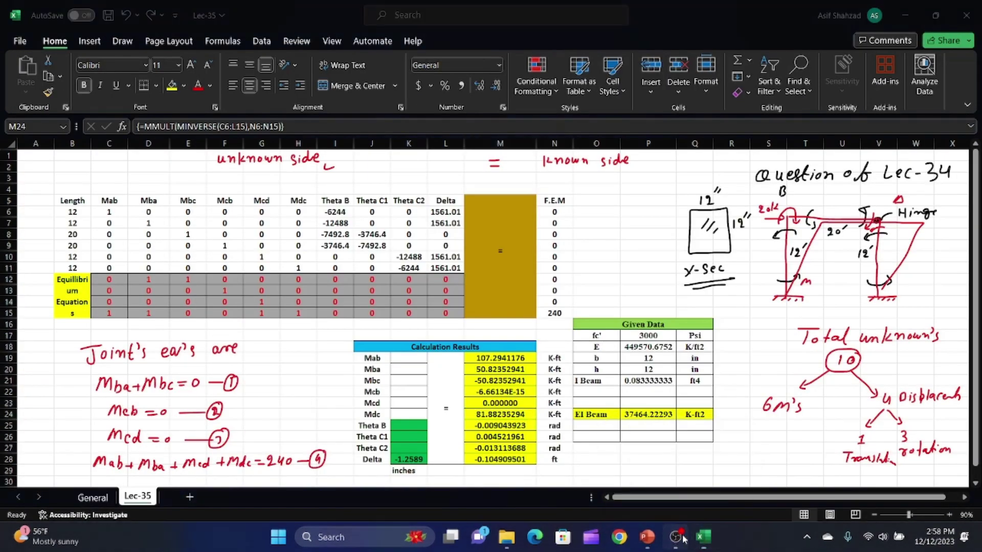